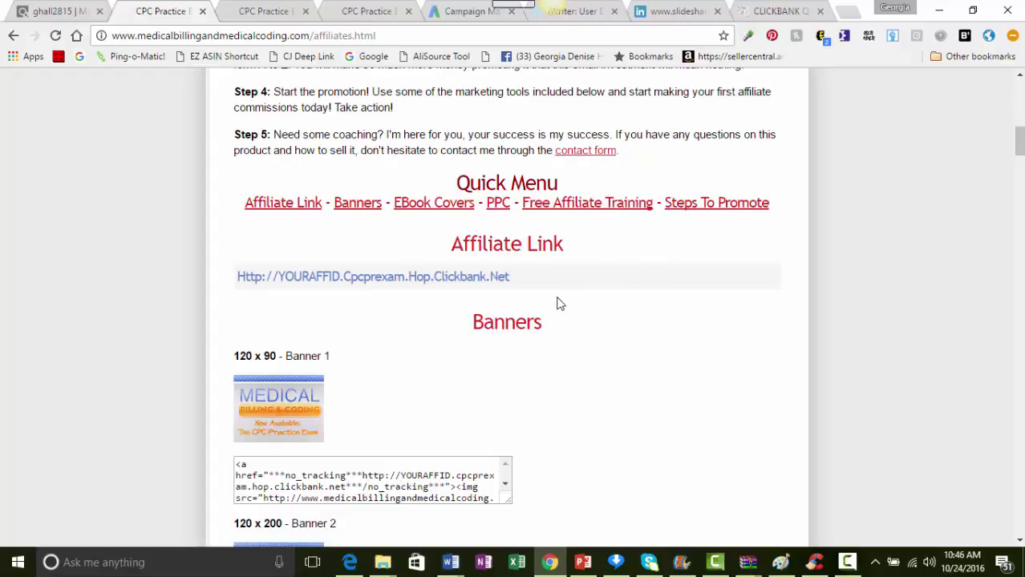
# Step: Examine the banners, their HTML codes and the eBook covers offered on the CPC Practice Exam affiliates page
pyautogui.scroll(-3, 384, 375)
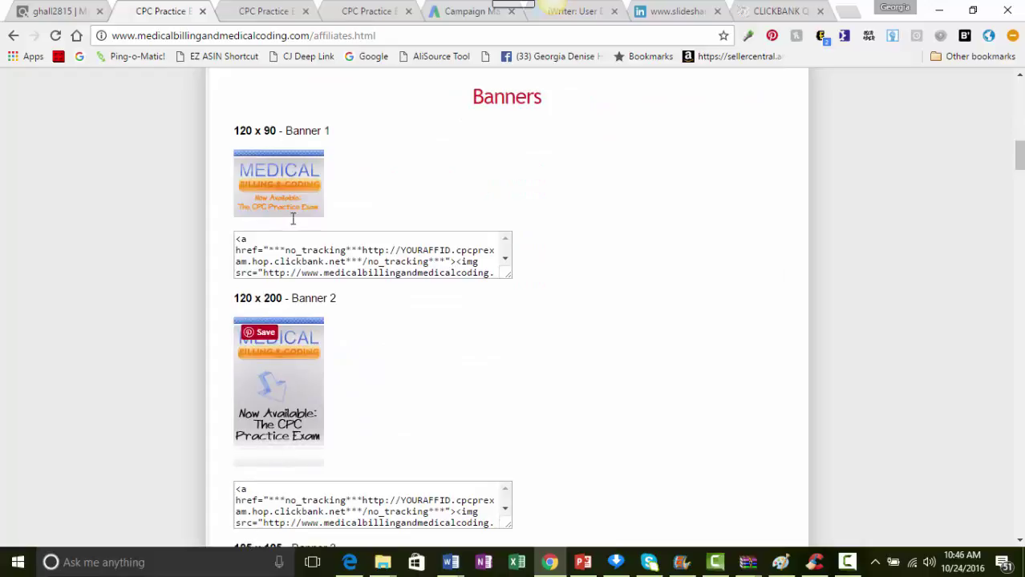
pyautogui.scroll(-9, 644, 266)
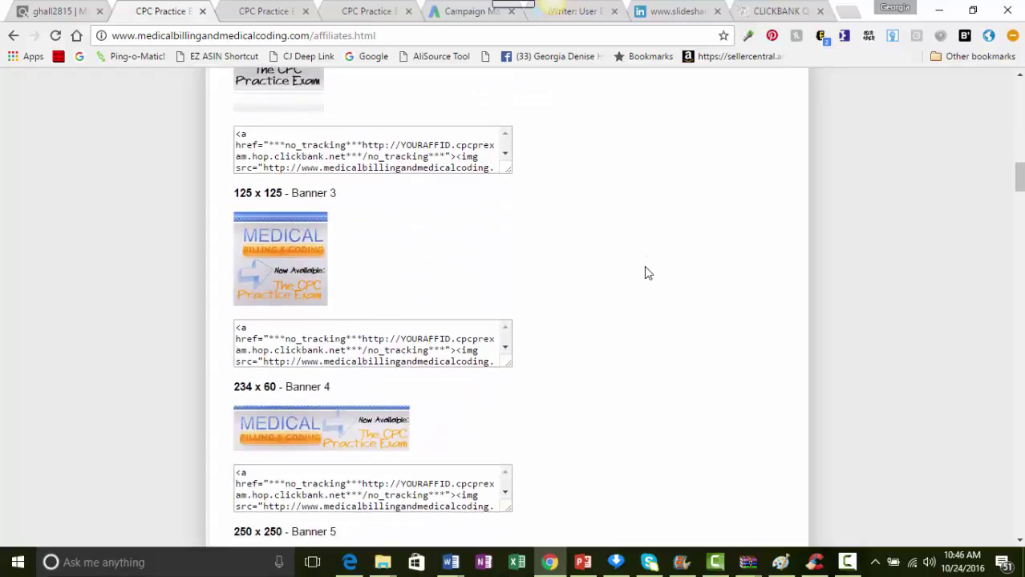
pyautogui.scroll(-6, 646, 278)
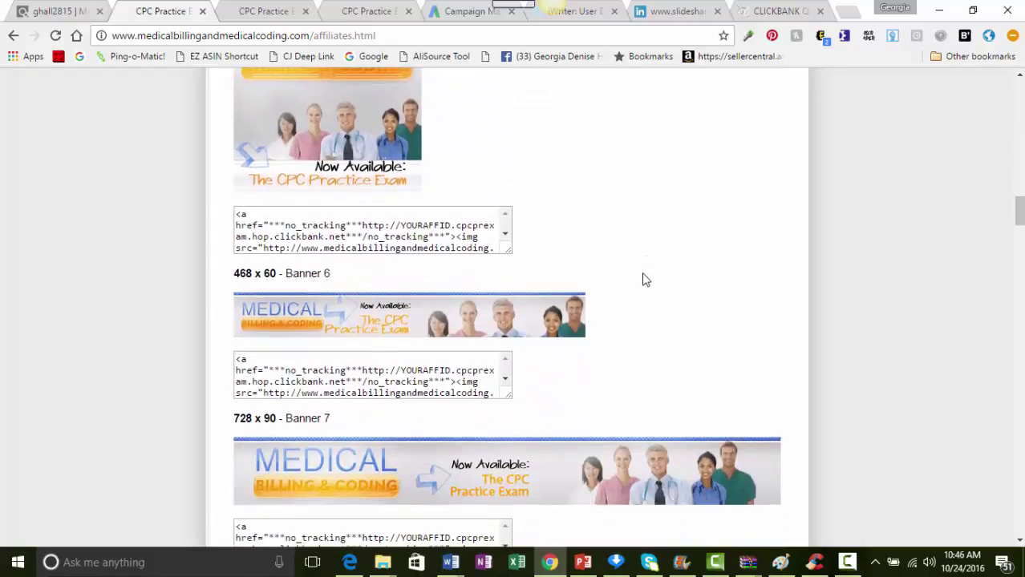
pyautogui.scroll(-10, 647, 279)
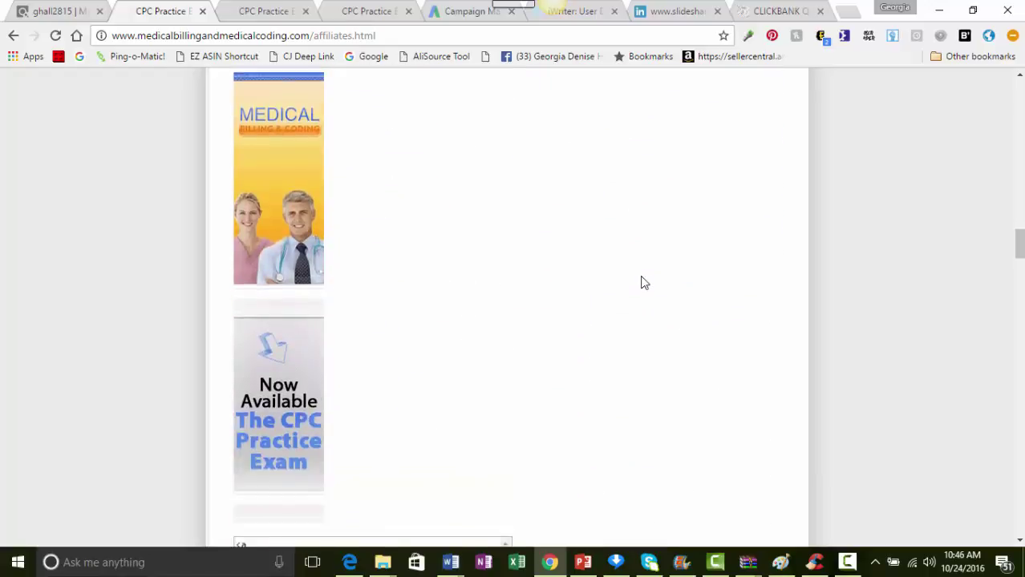
pyautogui.scroll(-12, 643, 288)
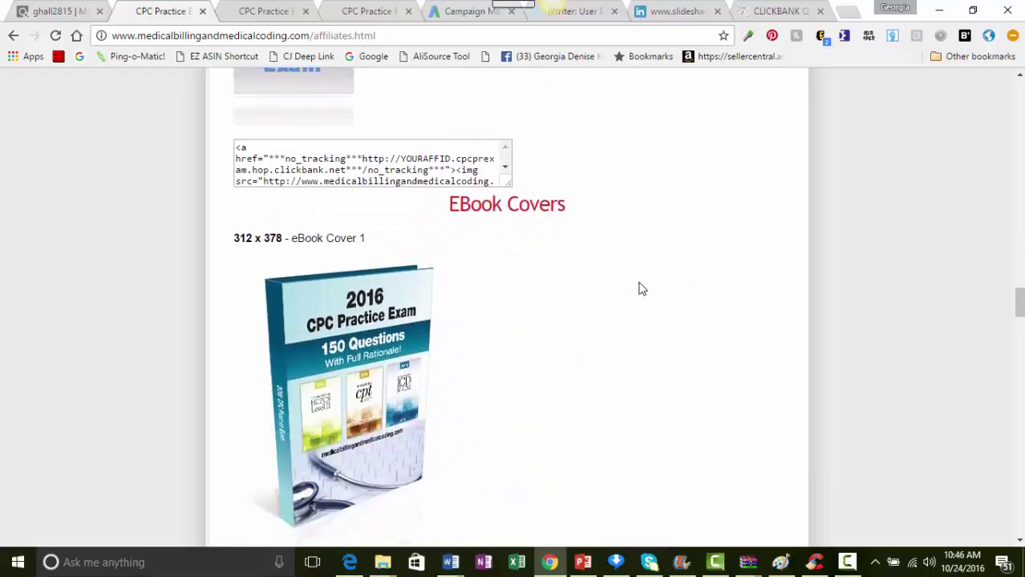
pyautogui.scroll(-13, 642, 288)
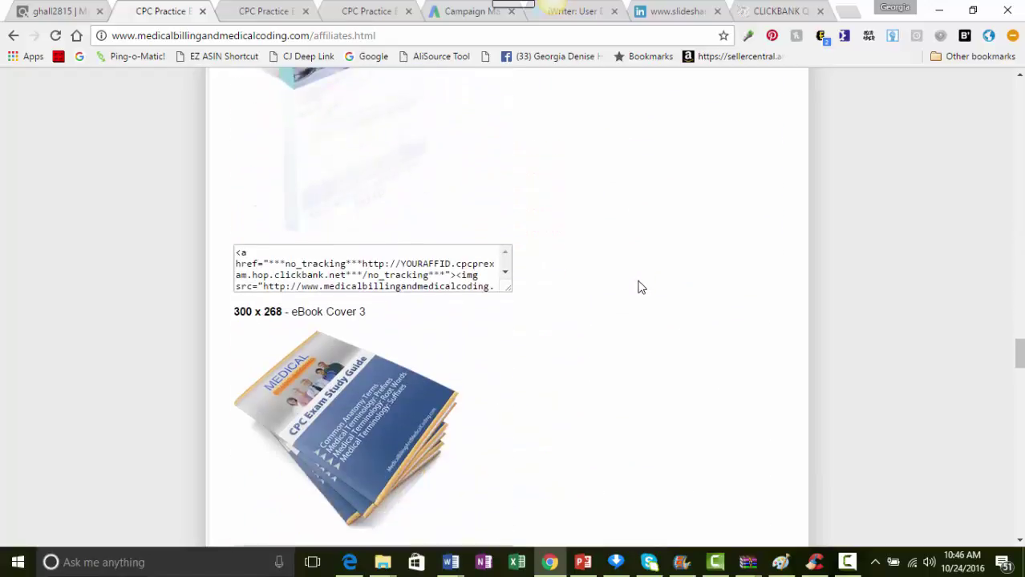
pyautogui.scroll(-13, 640, 287)
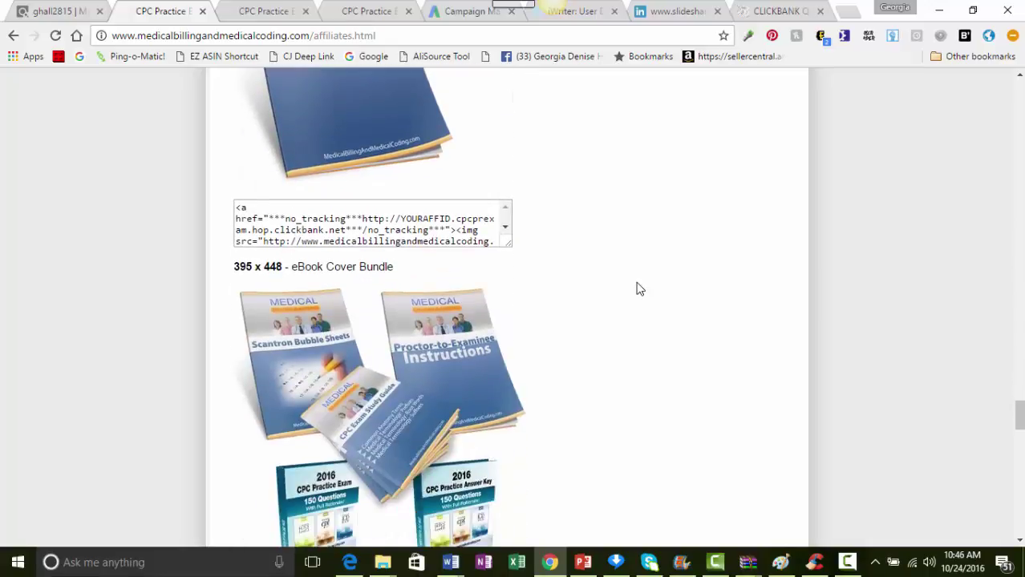
pyautogui.scroll(-8, 639, 288)
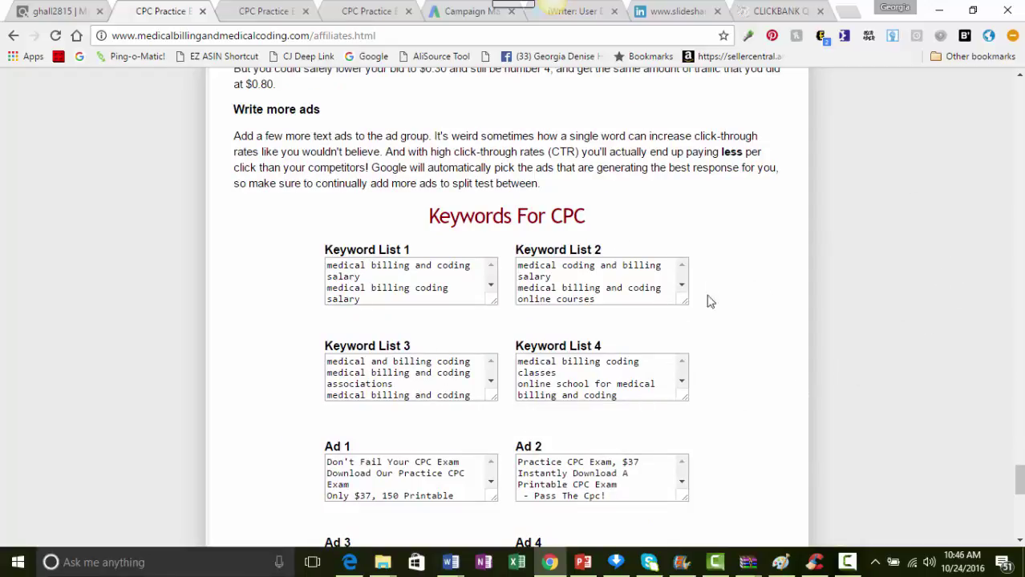
# Step: Review the affiliates page's keyword lists, sample ads and Steps To Promote, and return to the introduction
pyautogui.scroll(-5, 660, 273)
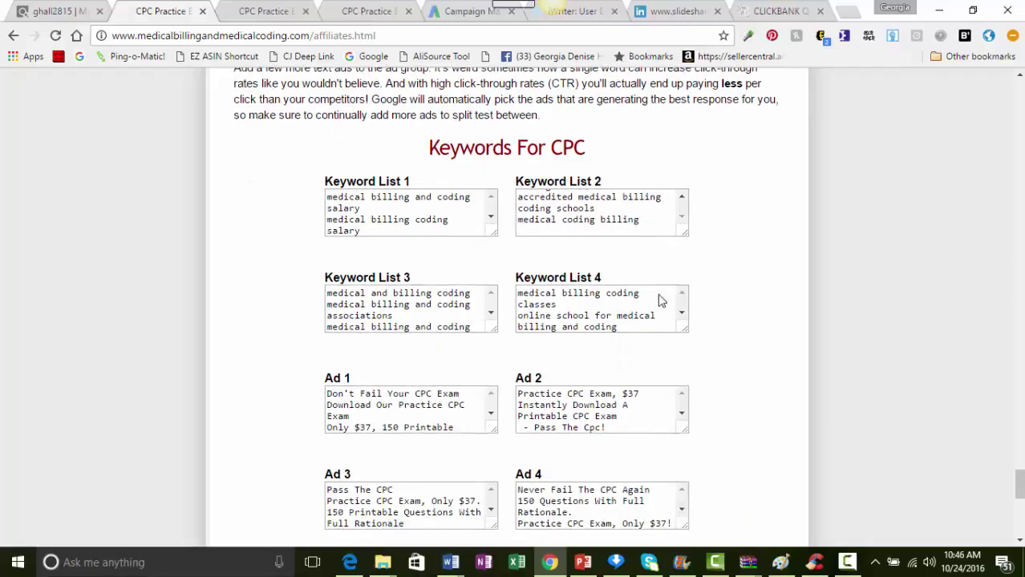
pyautogui.scroll(-4, 663, 297)
pyautogui.scroll(-8, 688, 301)
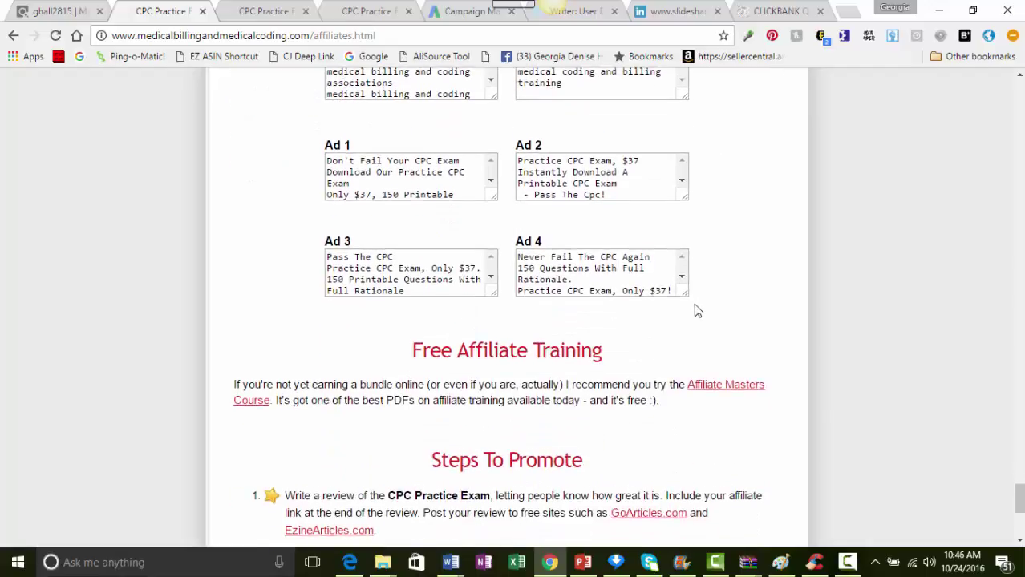
pyautogui.scroll(-1, 696, 311)
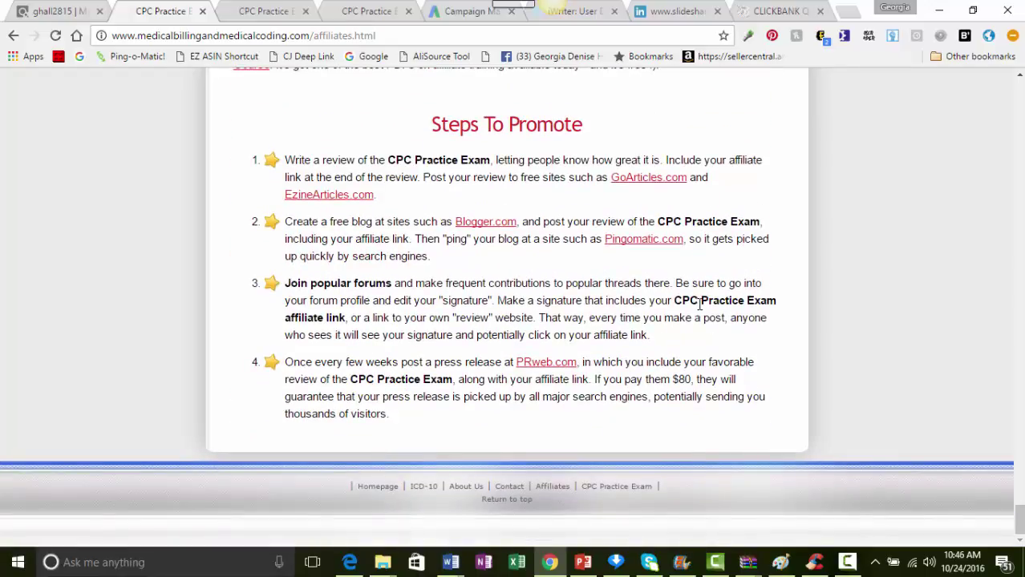
pyautogui.scroll(8, 700, 305)
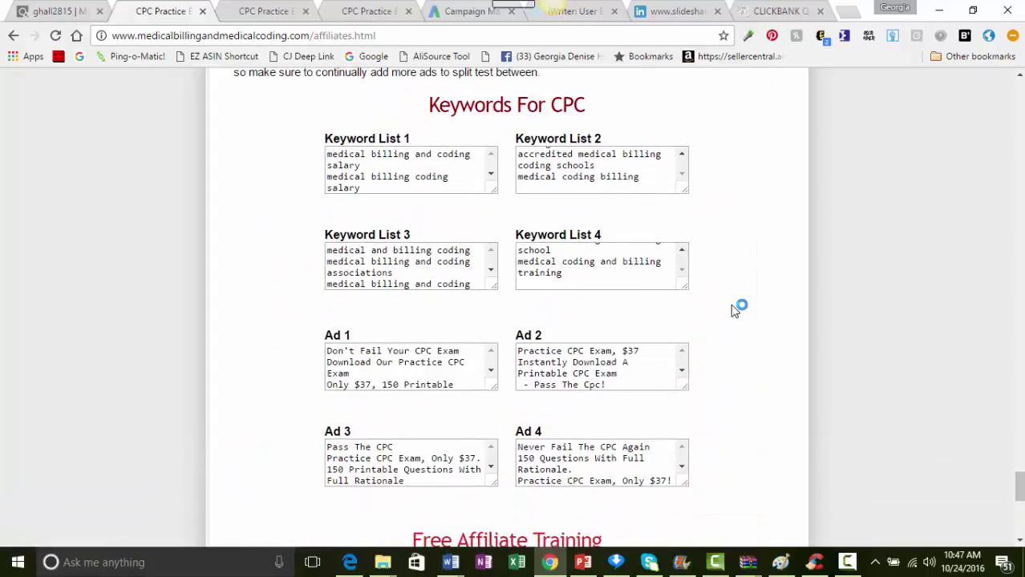
pyautogui.scroll(15, 733, 311)
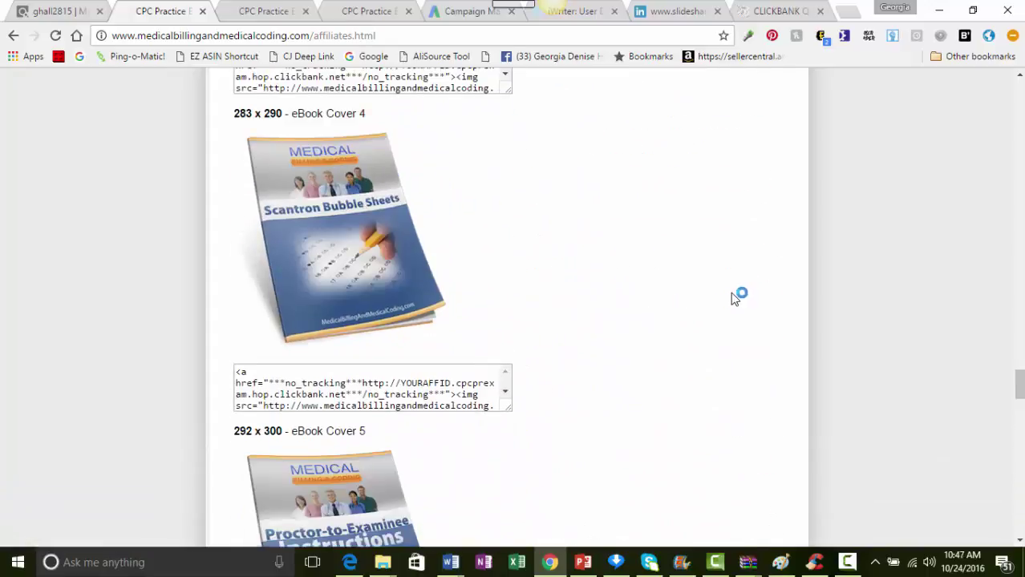
pyautogui.scroll(15, 734, 298)
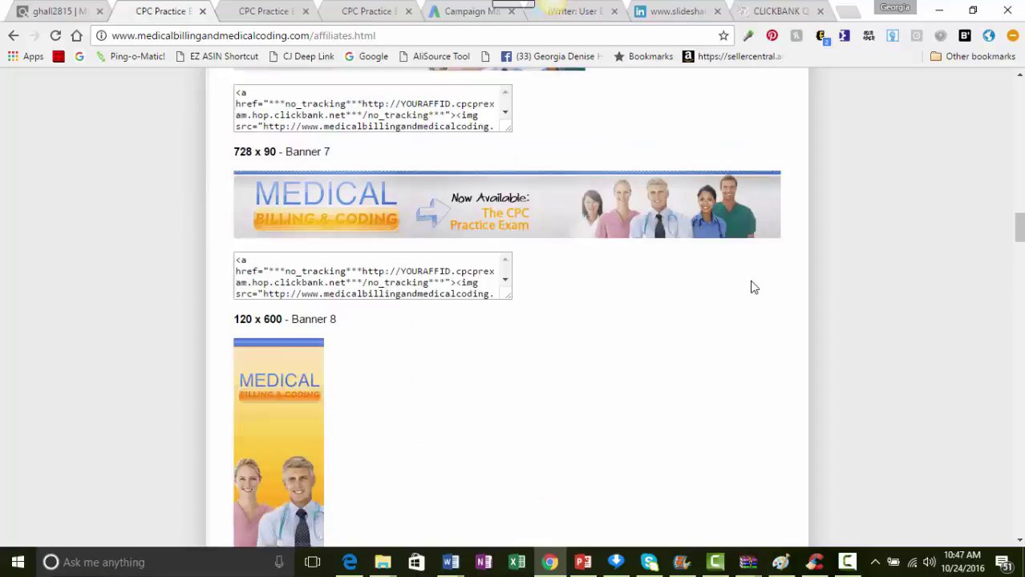
pyautogui.scroll(20, 754, 287)
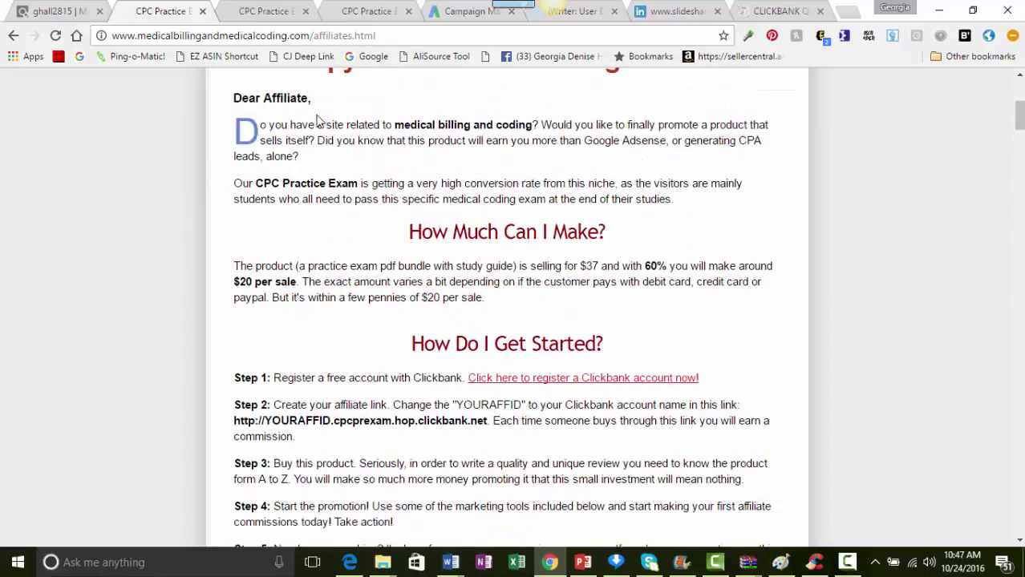
# Step: Go back to the CPC Practice Exam sales page and review it up to the header, along with the product's ClickBank marketplace listing
pyautogui.click(13, 35)
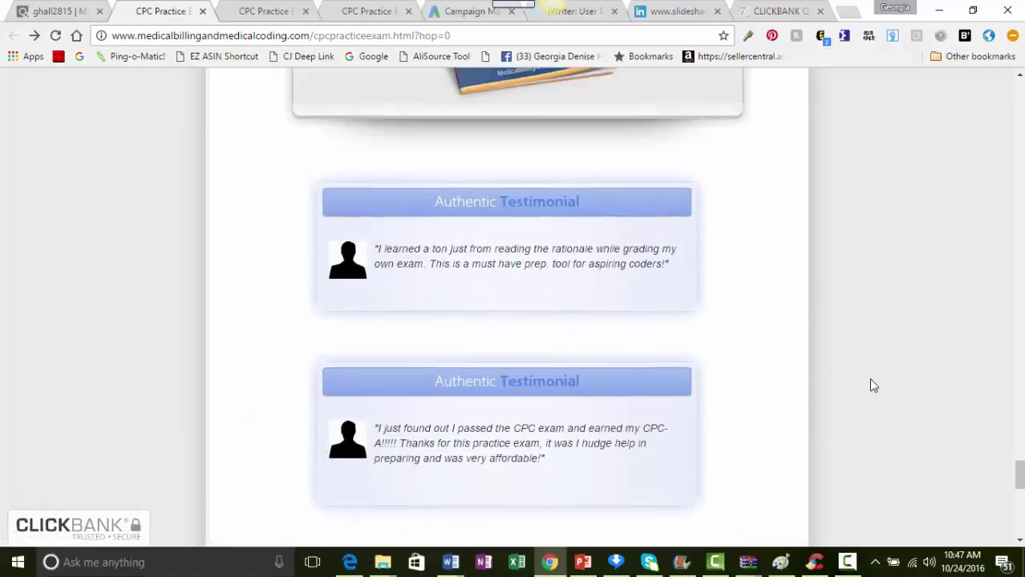
pyautogui.scroll(20, 869, 377)
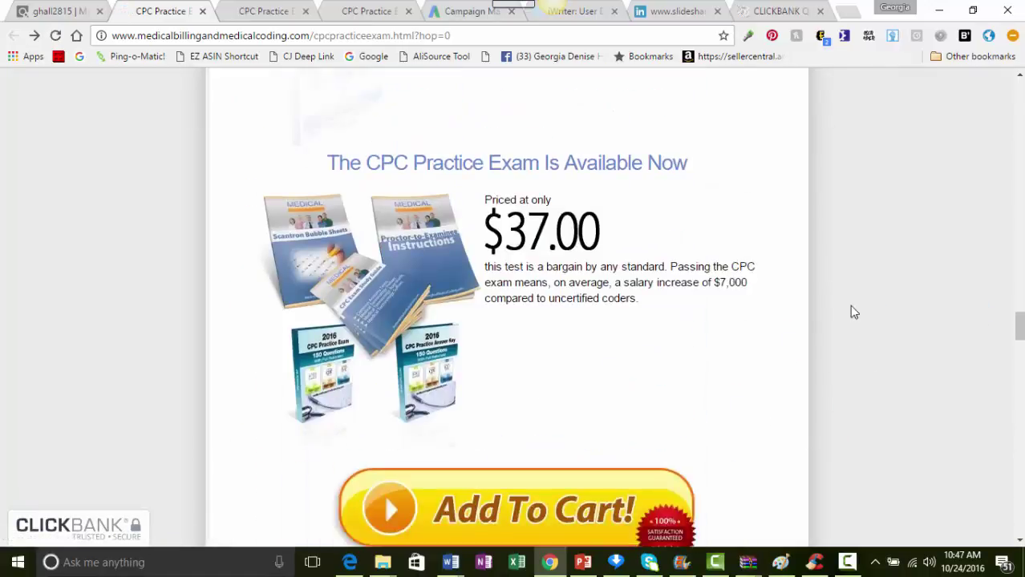
pyautogui.scroll(20, 851, 312)
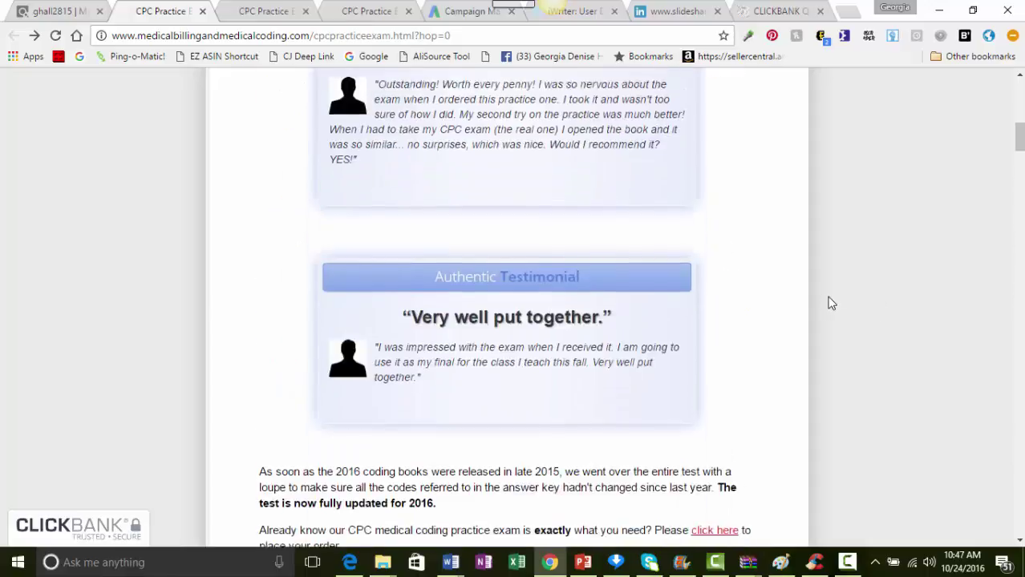
pyautogui.scroll(15, 831, 303)
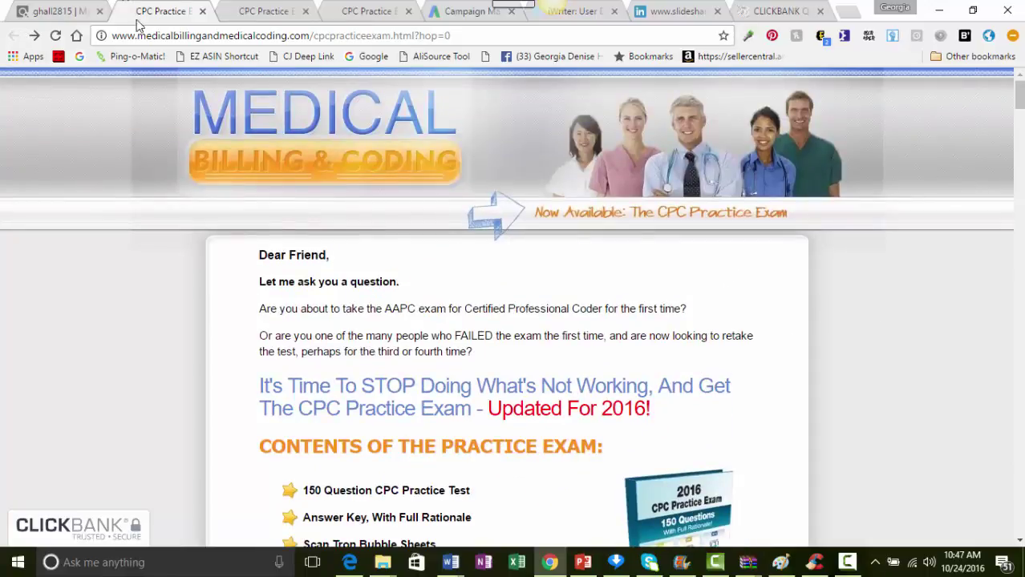
pyautogui.click(68, 12)
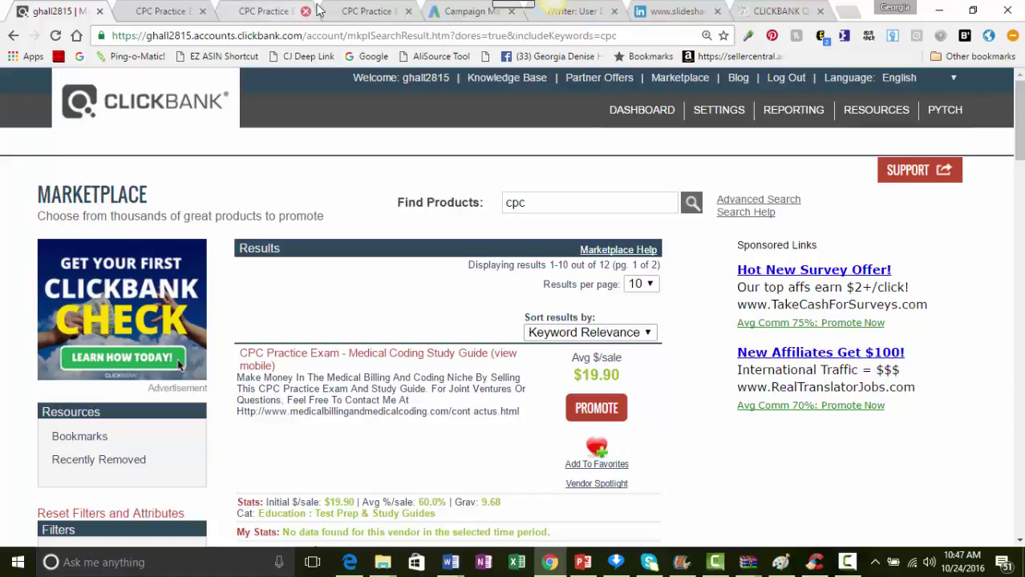
# Step: Switch to Google AdWords, open the Keyword Planner and reload its page
pyautogui.click(470, 11)
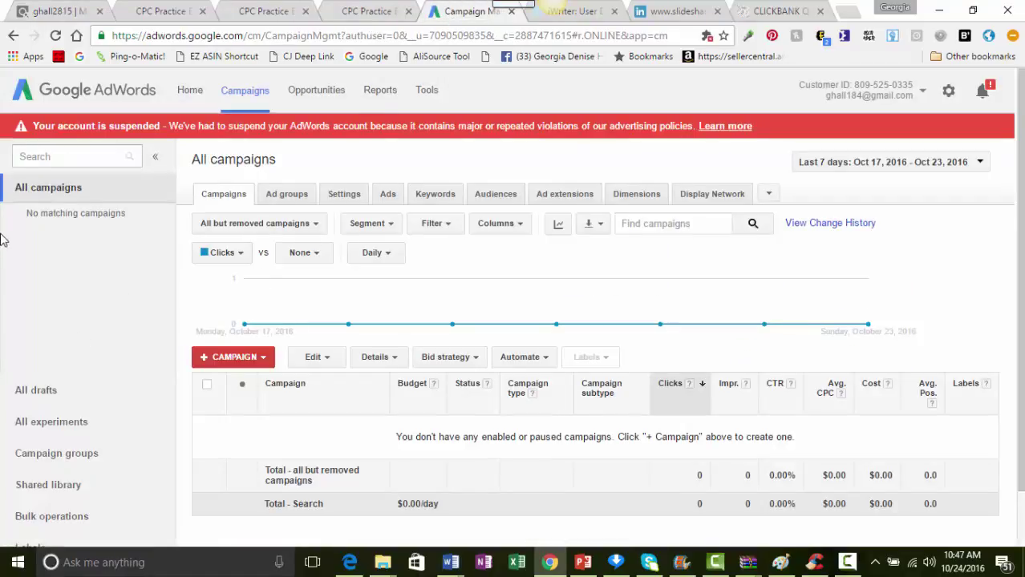
pyautogui.click(426, 93)
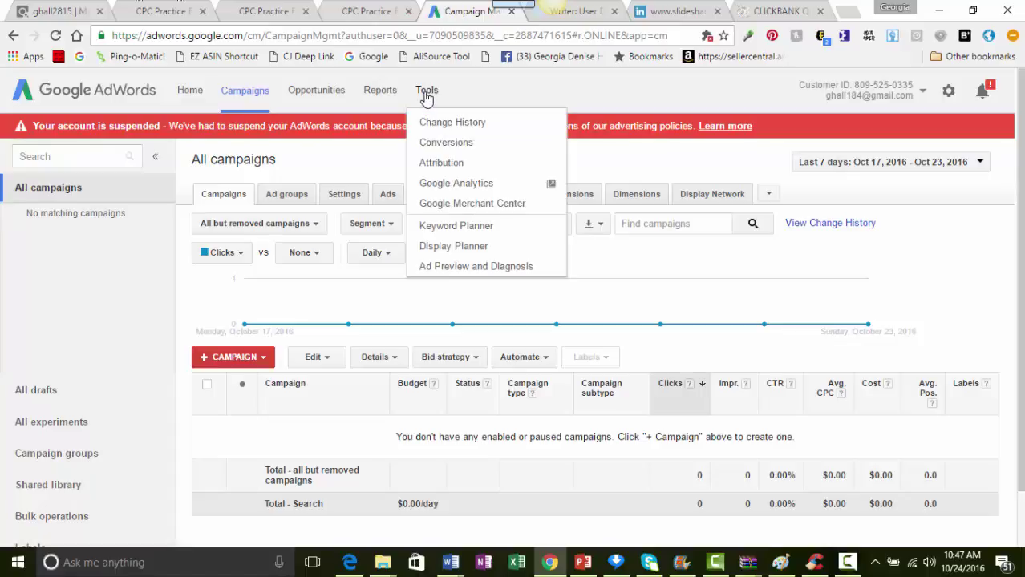
pyautogui.click(467, 232)
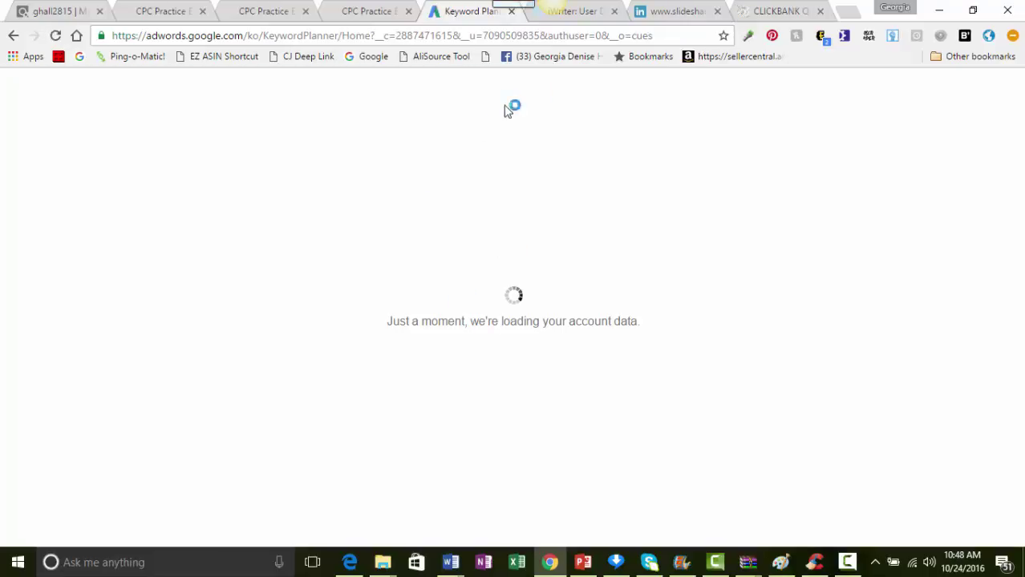
pyautogui.rightClick(464, 18)
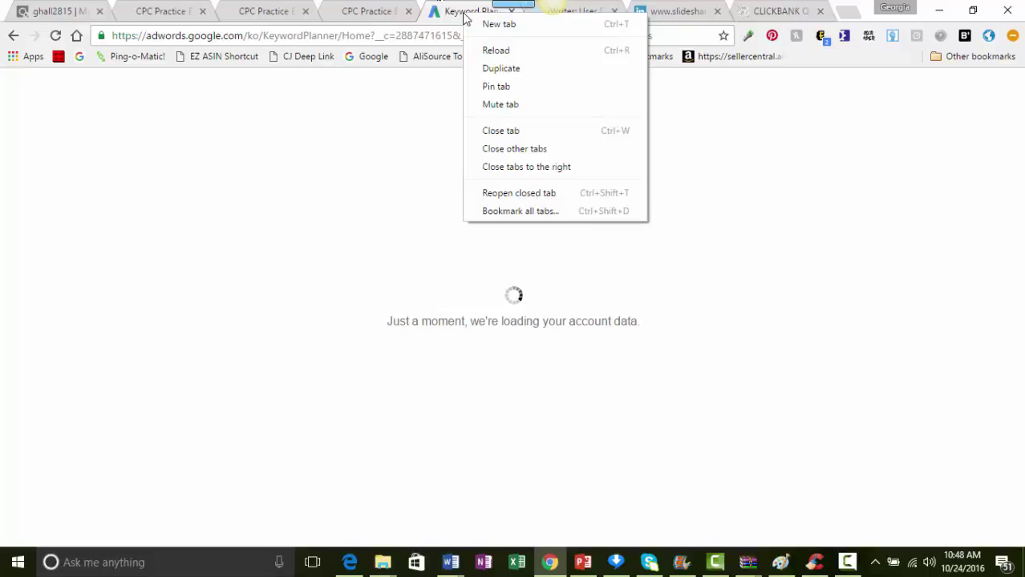
pyautogui.click(491, 51)
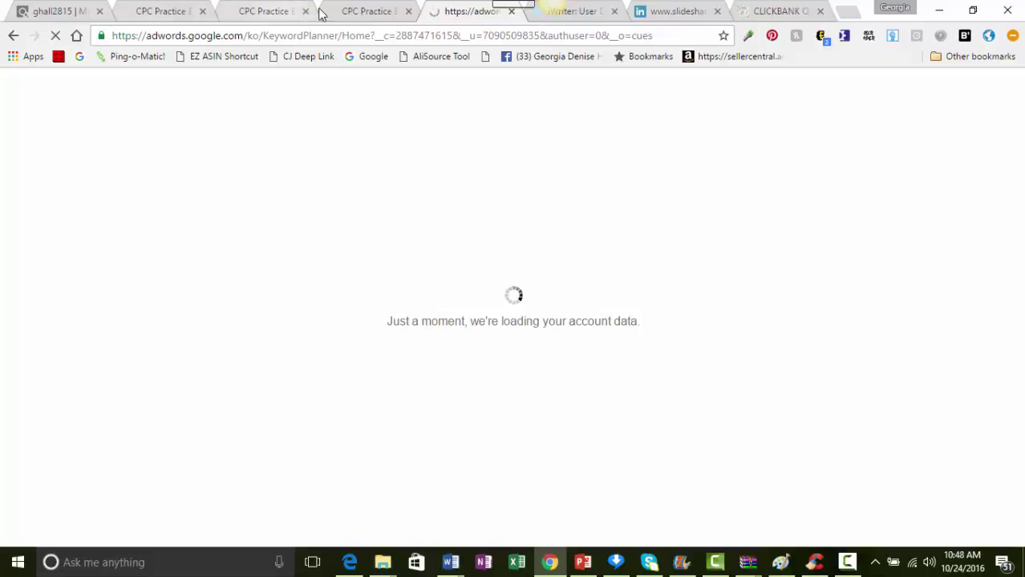
# Step: Close the two duplicate CPC Practice Exam pages, keeping one of them open
pyautogui.click(377, 14)
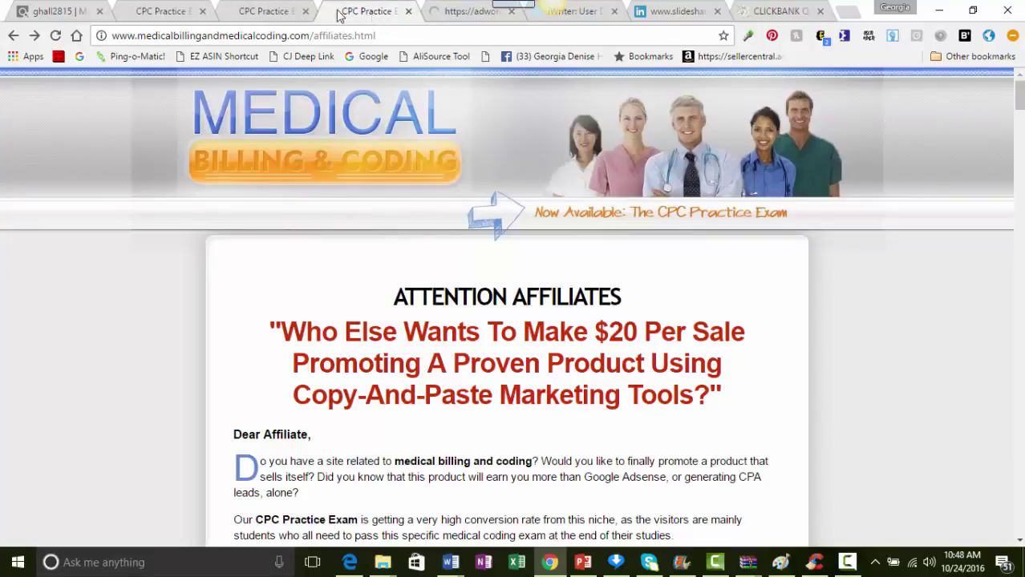
pyautogui.click(281, 11)
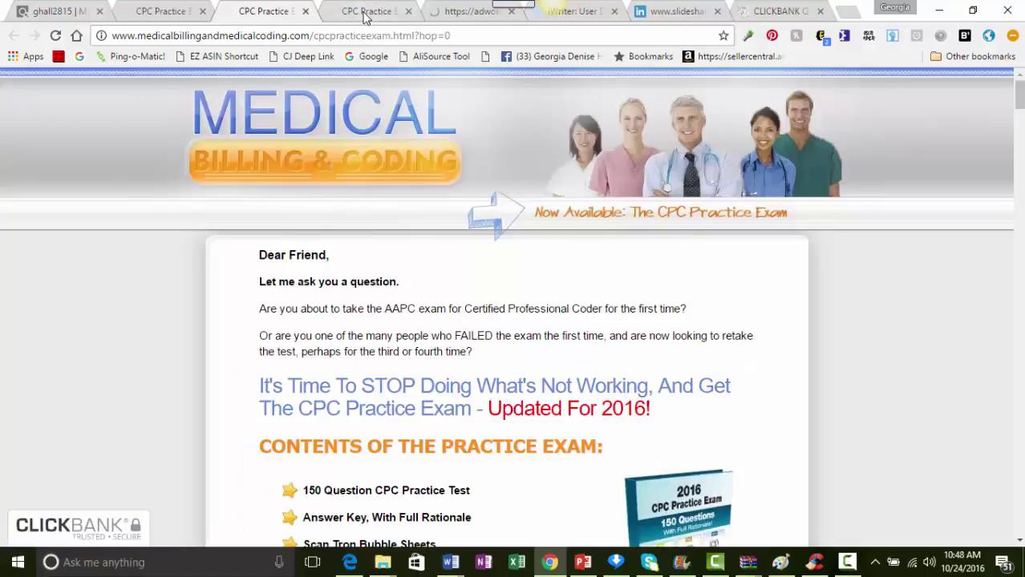
pyautogui.click(408, 11)
pyautogui.click(305, 11)
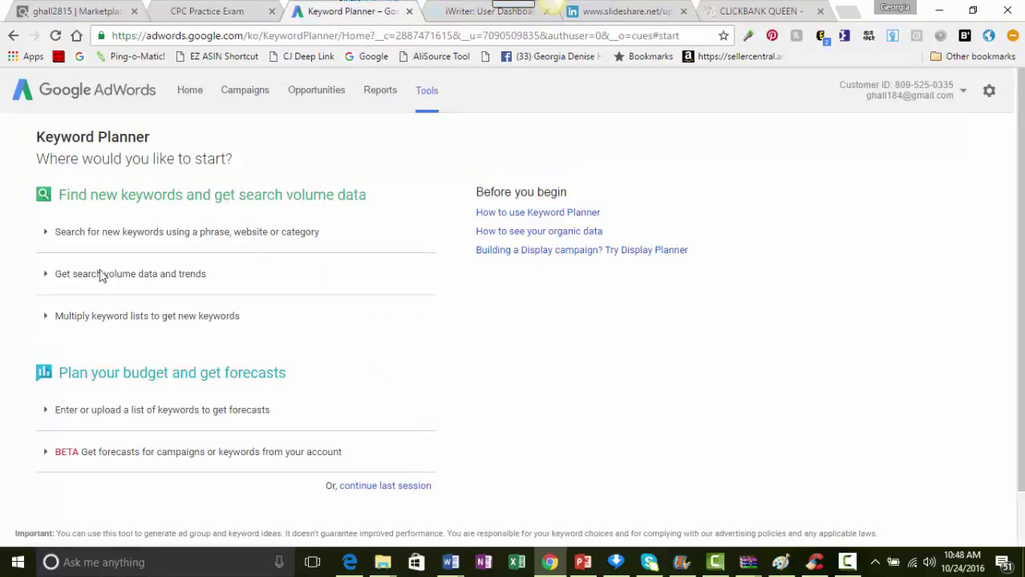
# Step: Get new keyword ideas for the product or service "medical billing and coding" and review the keywords' competition and suggested bids
pyautogui.click(183, 235)
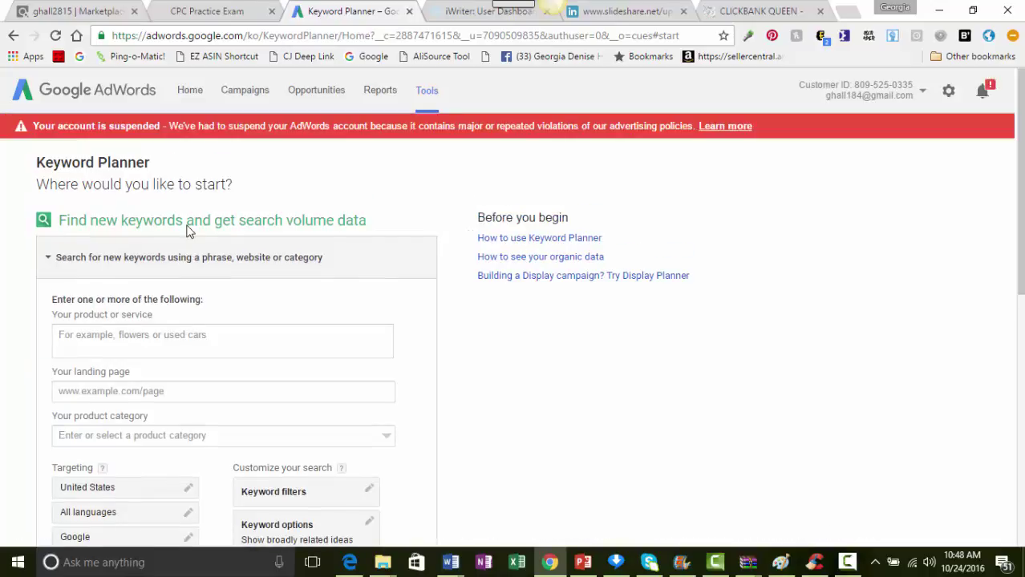
pyautogui.click(169, 340)
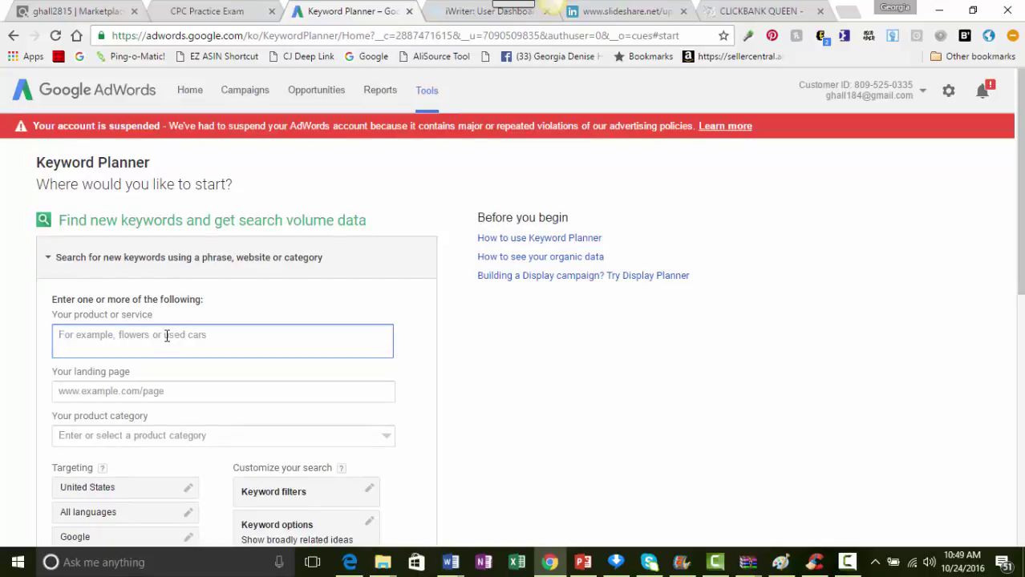
pyautogui.write('medical billing and coding')
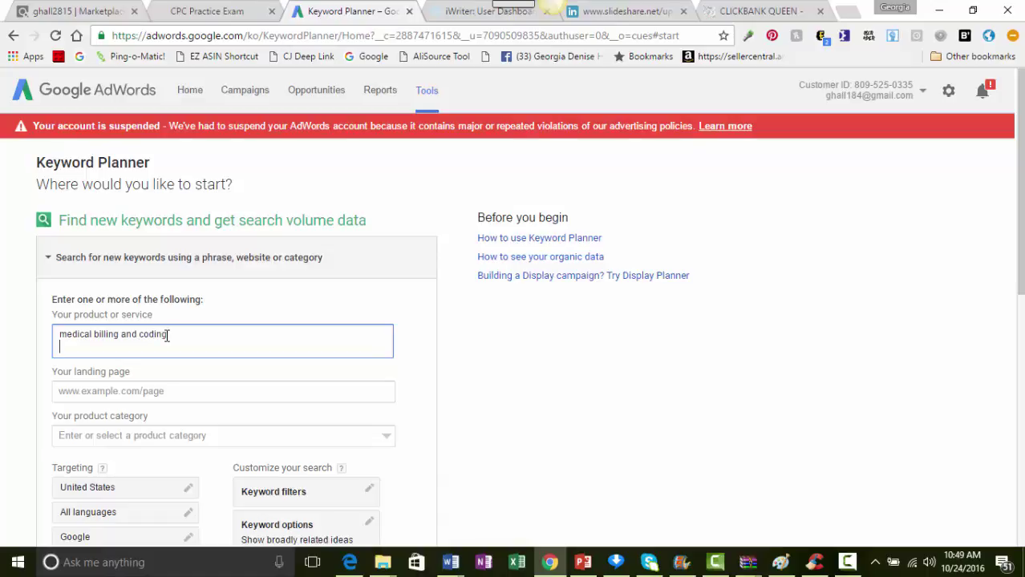
pyautogui.scroll(-6, 357, 327)
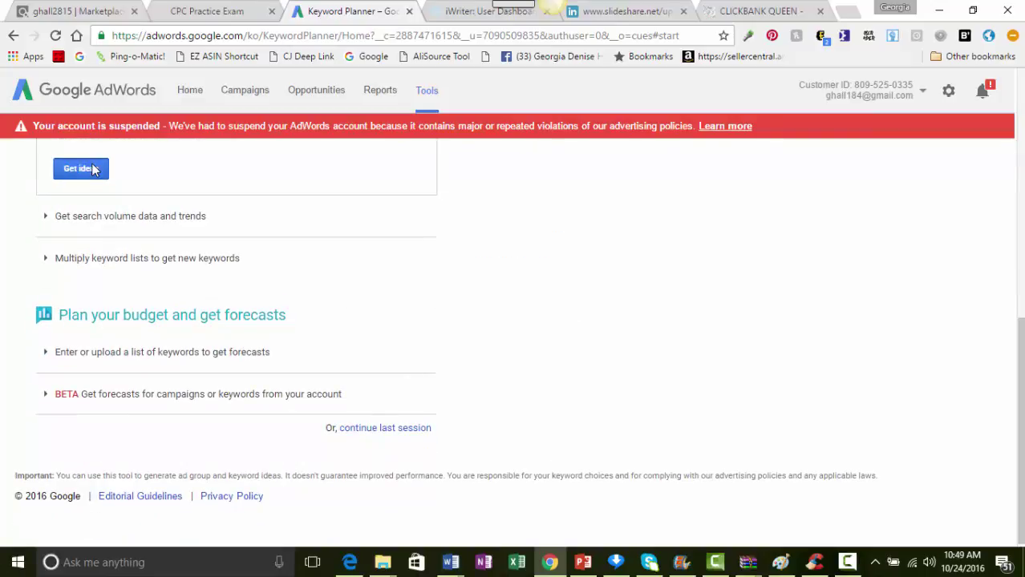
pyautogui.click(81, 168)
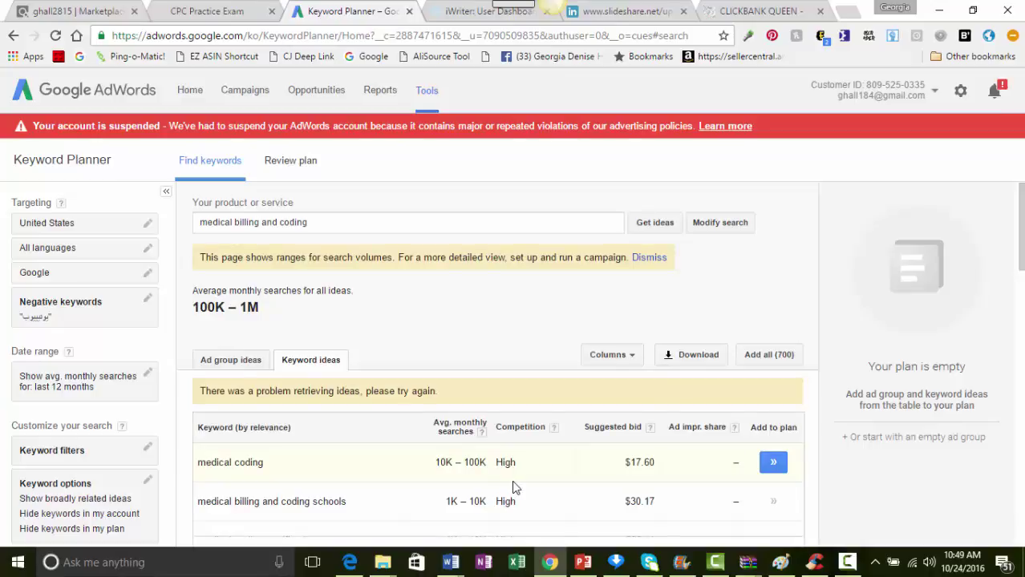
pyautogui.scroll(-1, 514, 489)
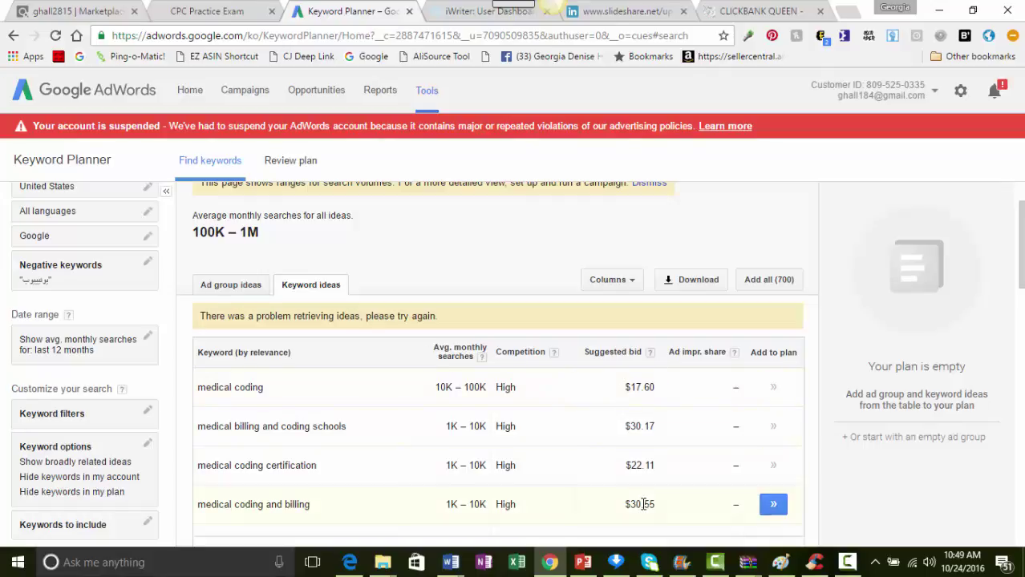
pyautogui.scroll(-3, 545, 391)
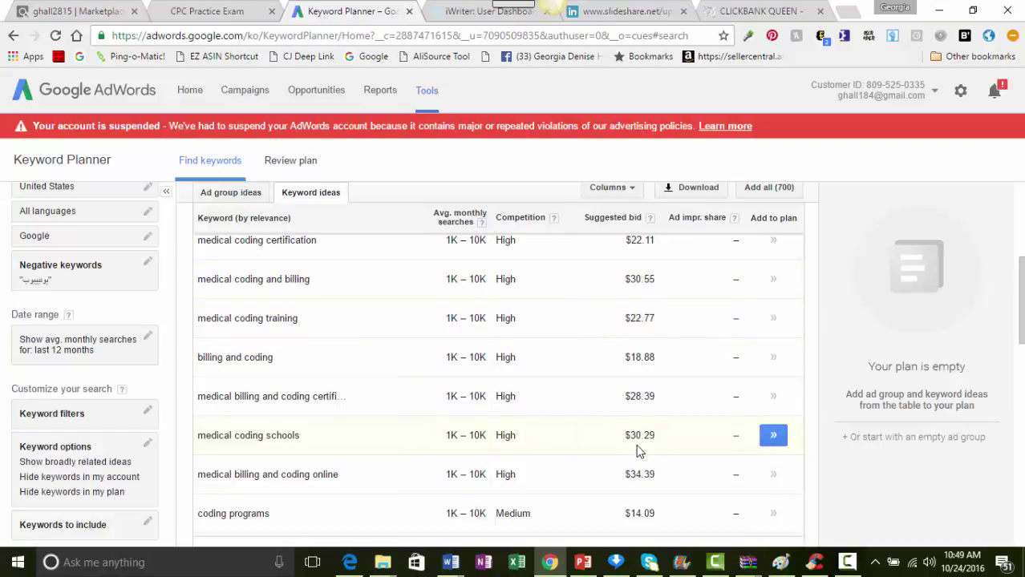
# Step: Examine the rest of the first page of medical billing and coding keyword ideas for competition and suggested bids
pyautogui.scroll(-2, 649, 455)
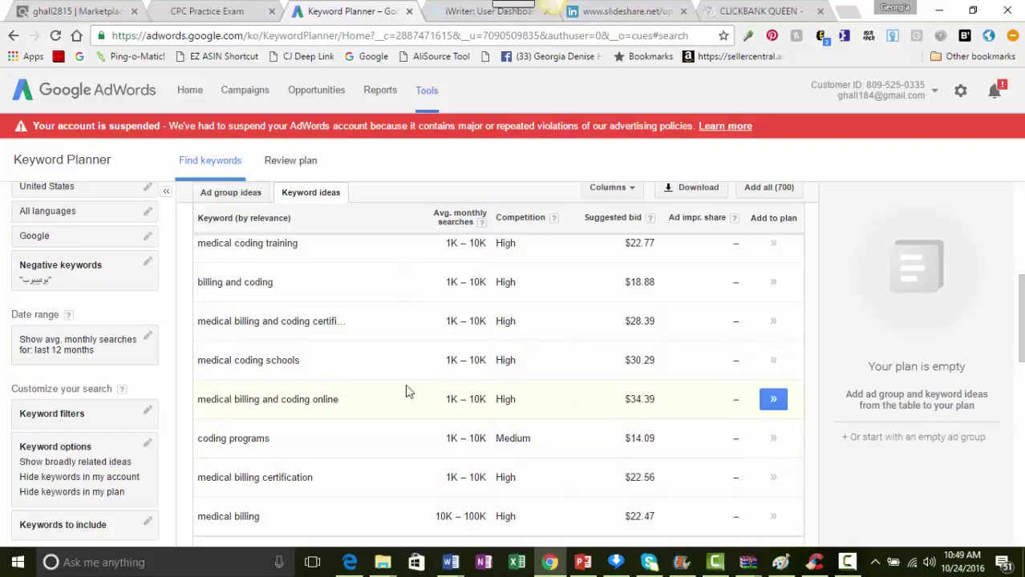
pyautogui.scroll(-2, 647, 419)
pyautogui.scroll(-5, 650, 419)
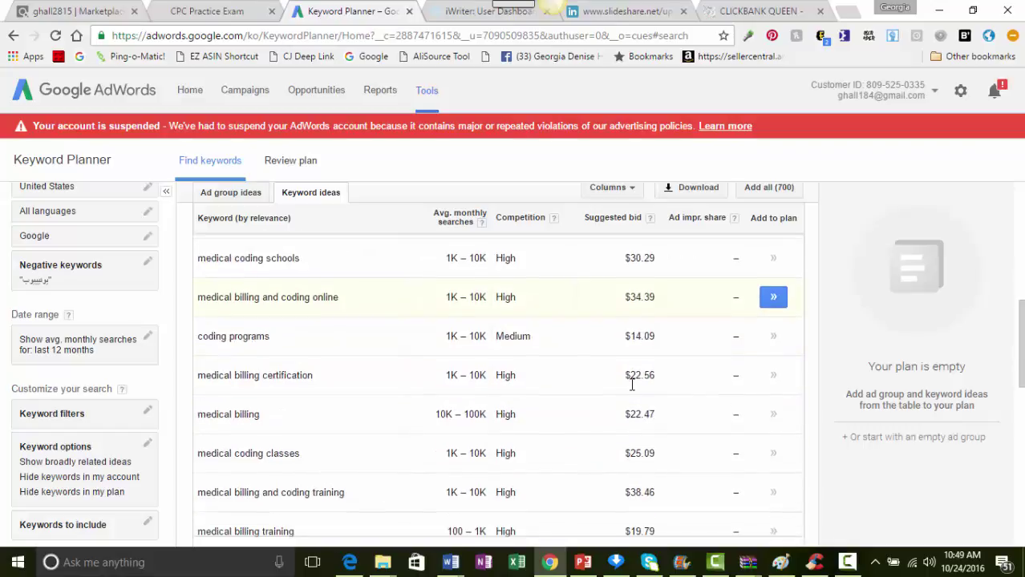
pyautogui.scroll(-5, 649, 391)
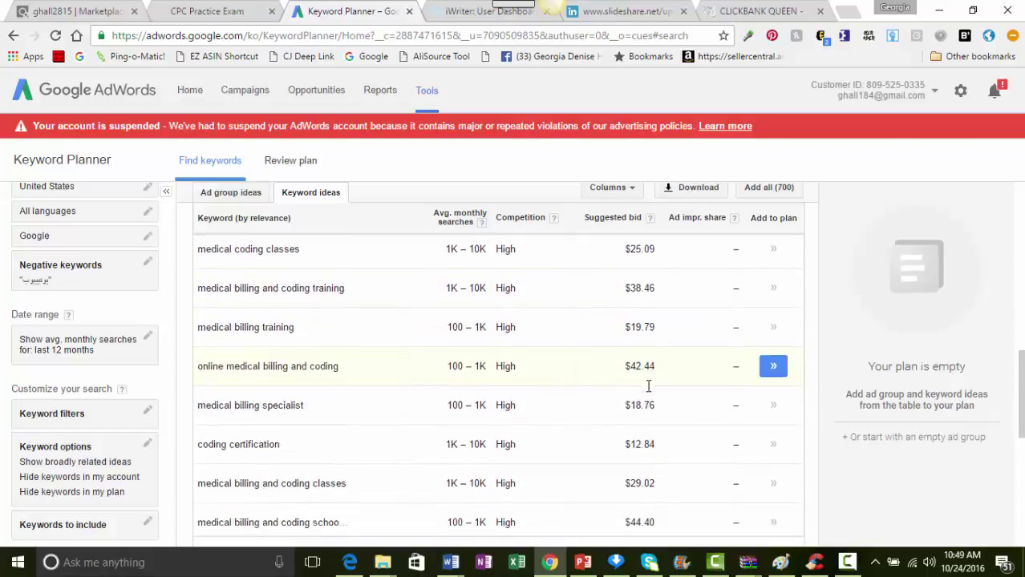
pyautogui.scroll(-1, 646, 388)
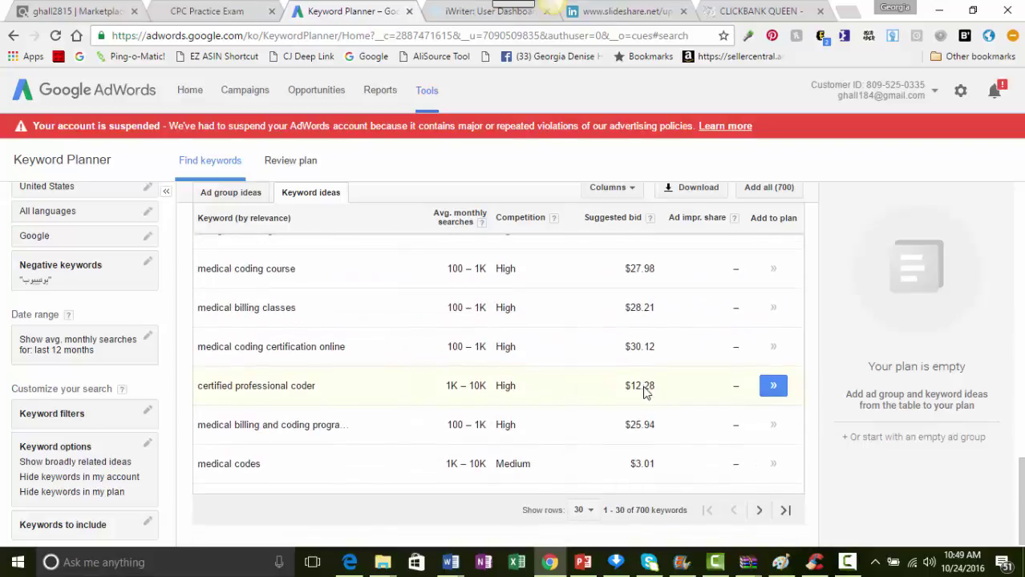
pyautogui.scroll(6, 644, 388)
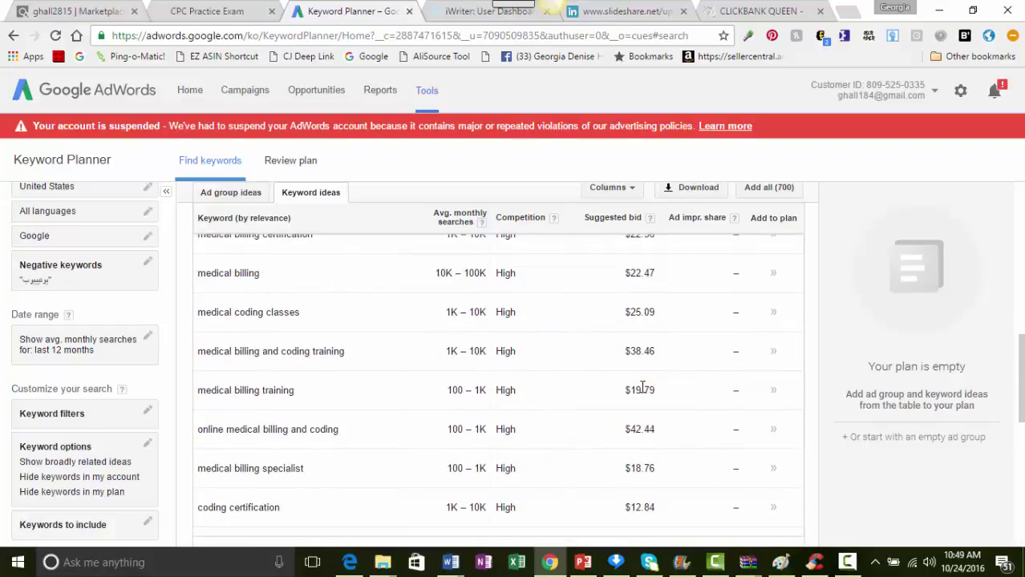
pyautogui.scroll(6, 644, 390)
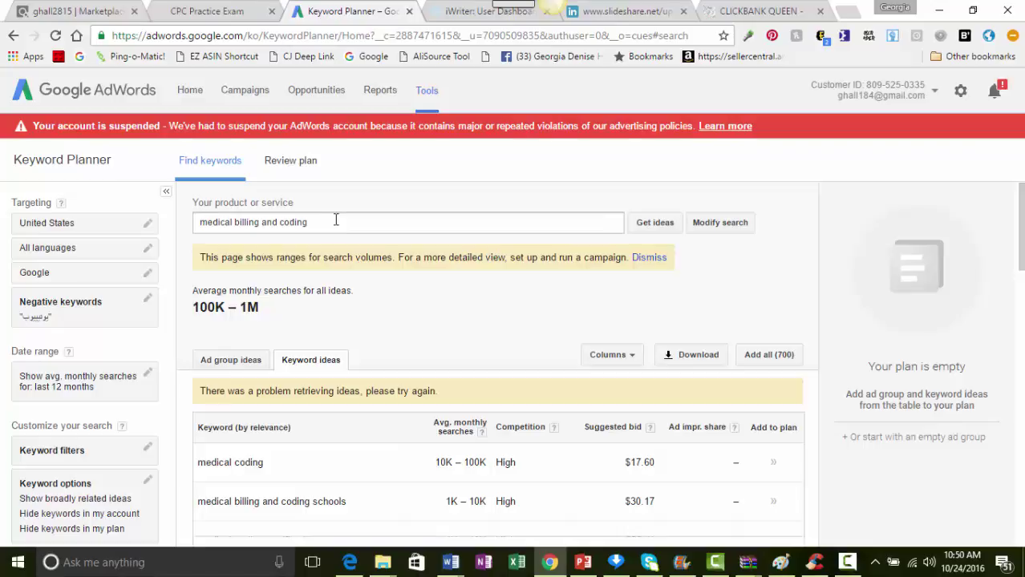
# Step: View the ClickBank Queen blog, switch to the iWriter dashboard and start a new project for unique written content
pyautogui.click(758, 14)
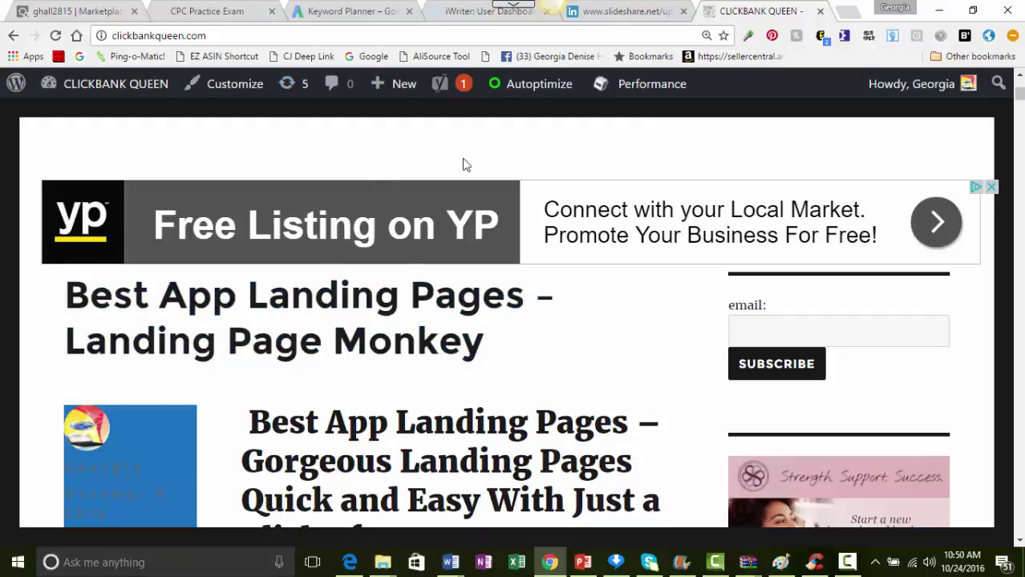
pyautogui.click(450, 17)
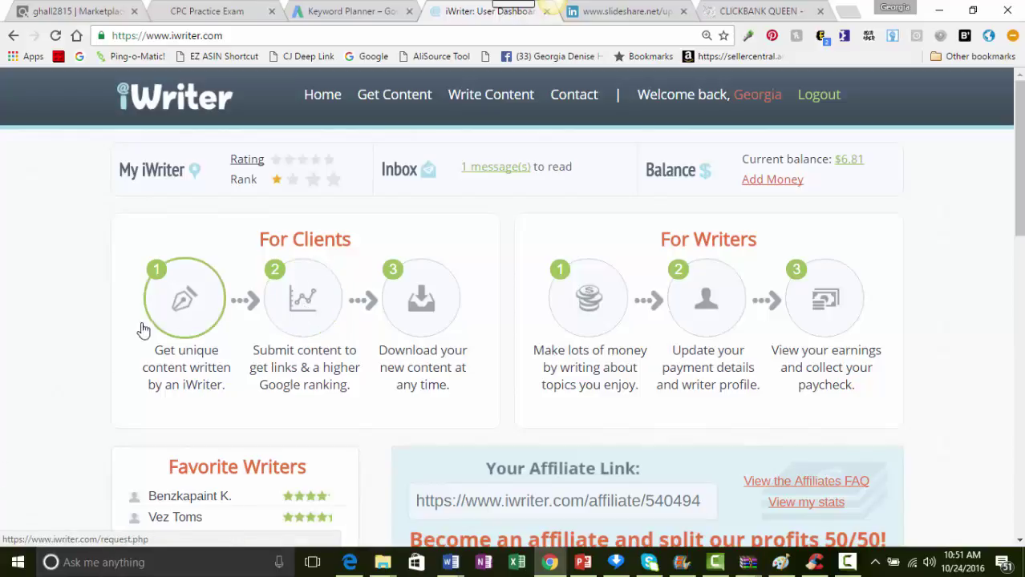
pyautogui.click(185, 302)
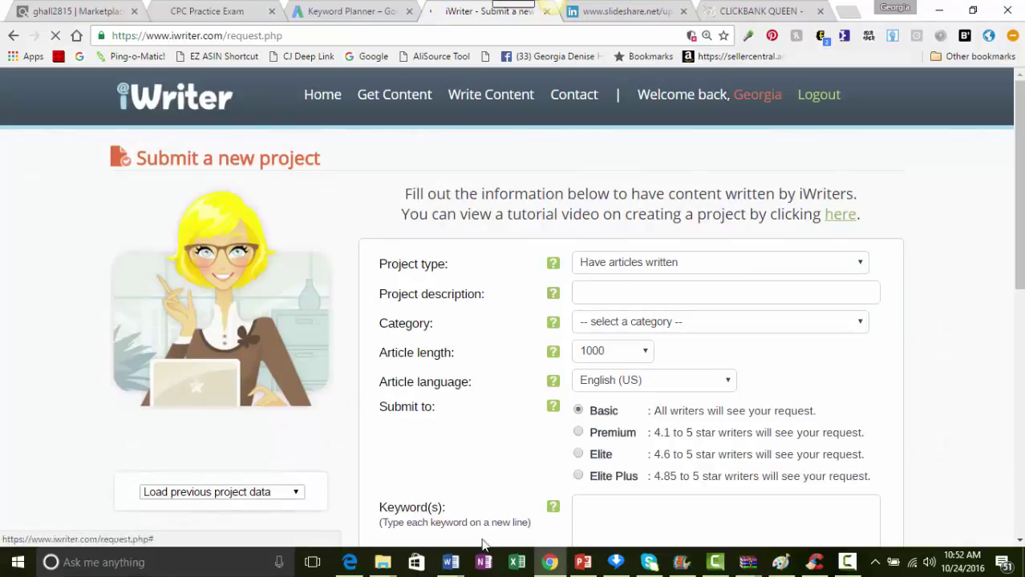
# Step: Enter "What is Medical Coding and Billing Training" as the project description and set the category to Medical
pyautogui.click(589, 290)
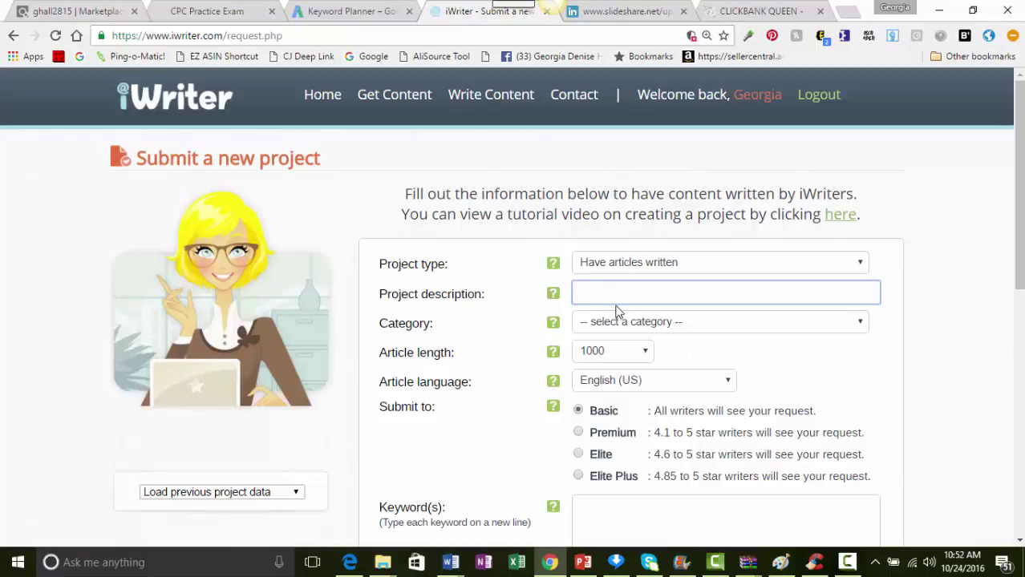
pyautogui.moveTo(559, 296)
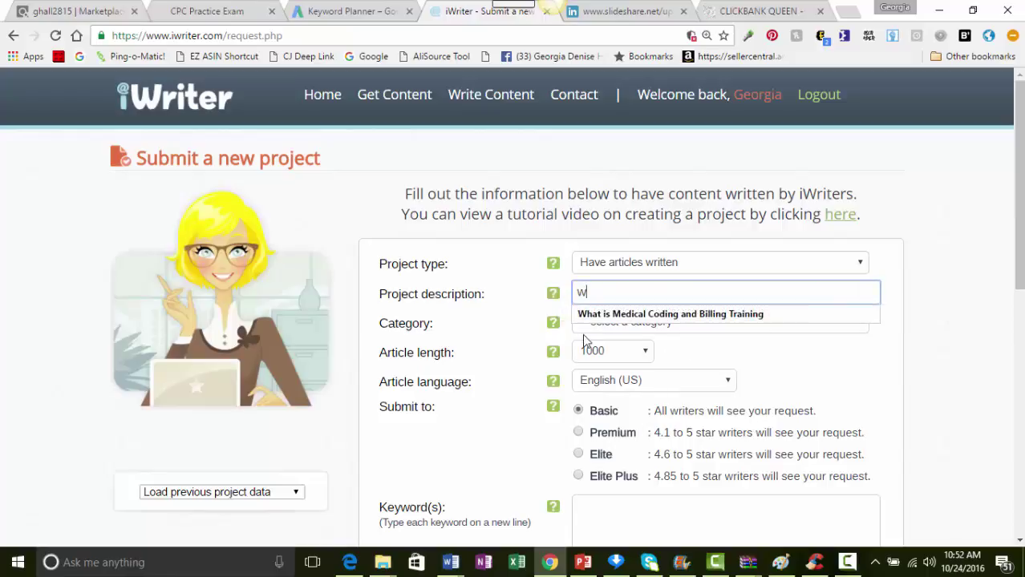
pyautogui.click(698, 316)
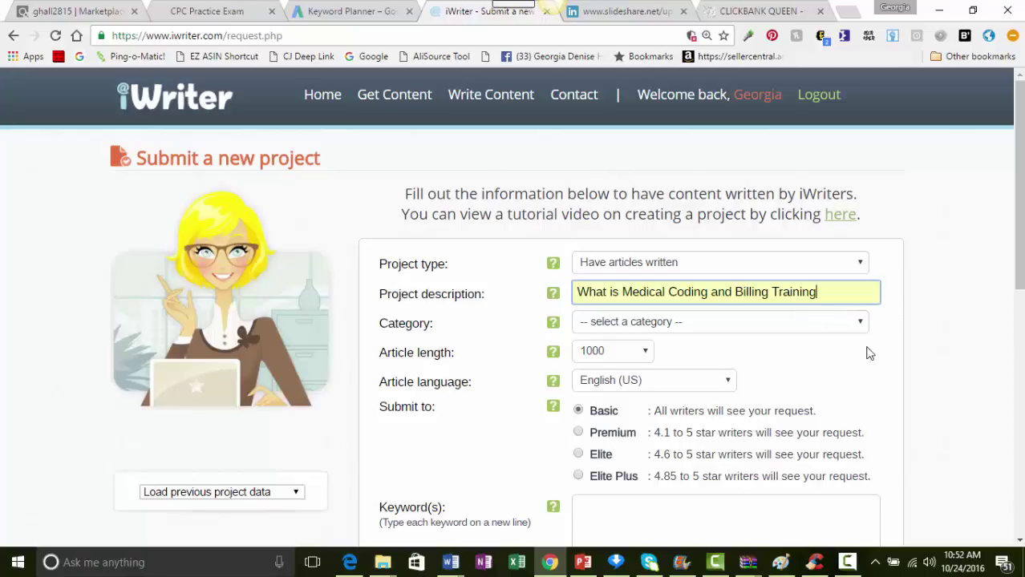
pyautogui.click(857, 324)
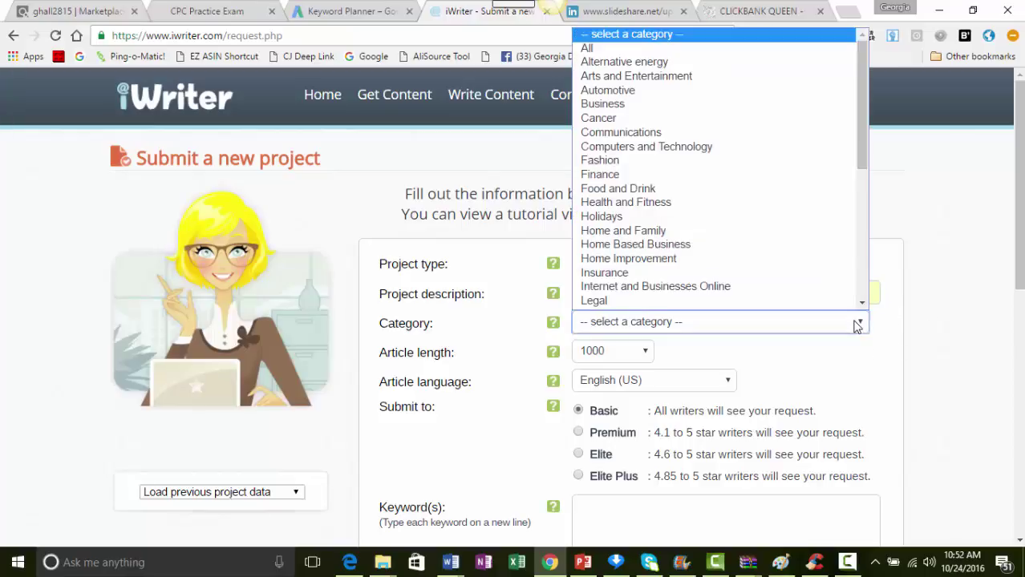
pyautogui.moveTo(865, 164); pyautogui.dragTo(866, 207)
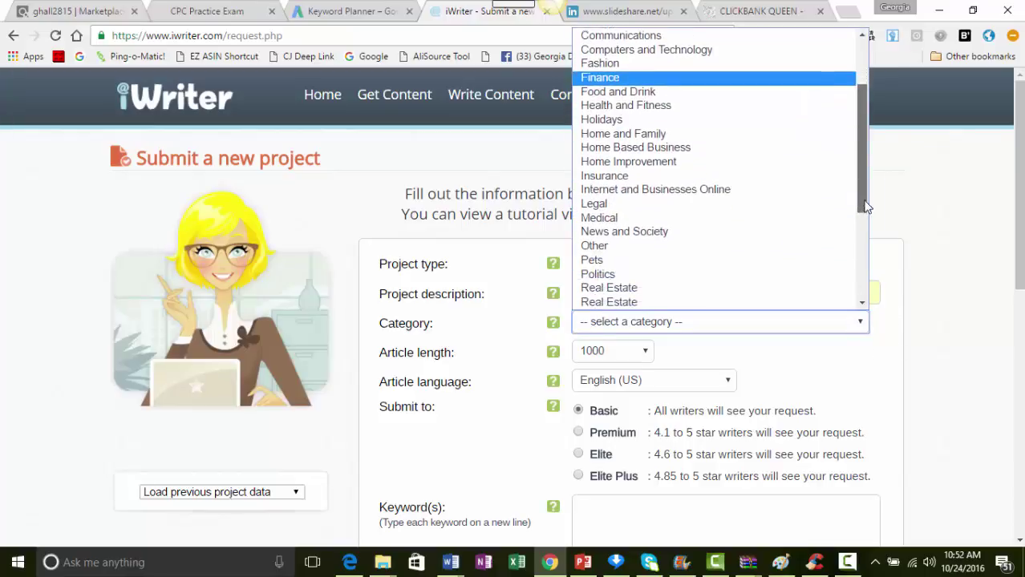
pyautogui.scroll(-1, 835, 206)
pyautogui.click(690, 190)
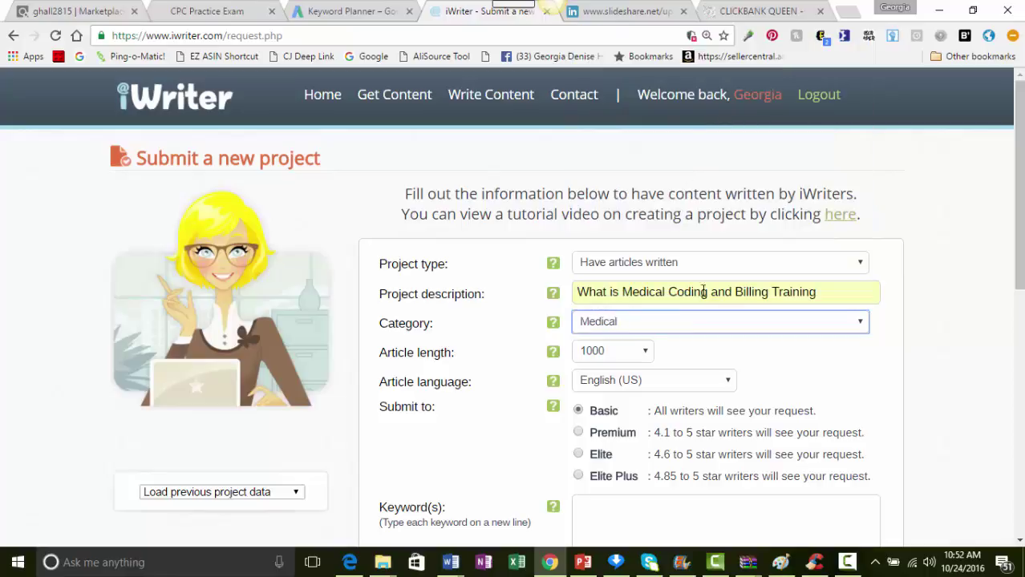
# Step: Try article lengths of 700, 1000 and 500 to compare the price per article
pyautogui.click(645, 352)
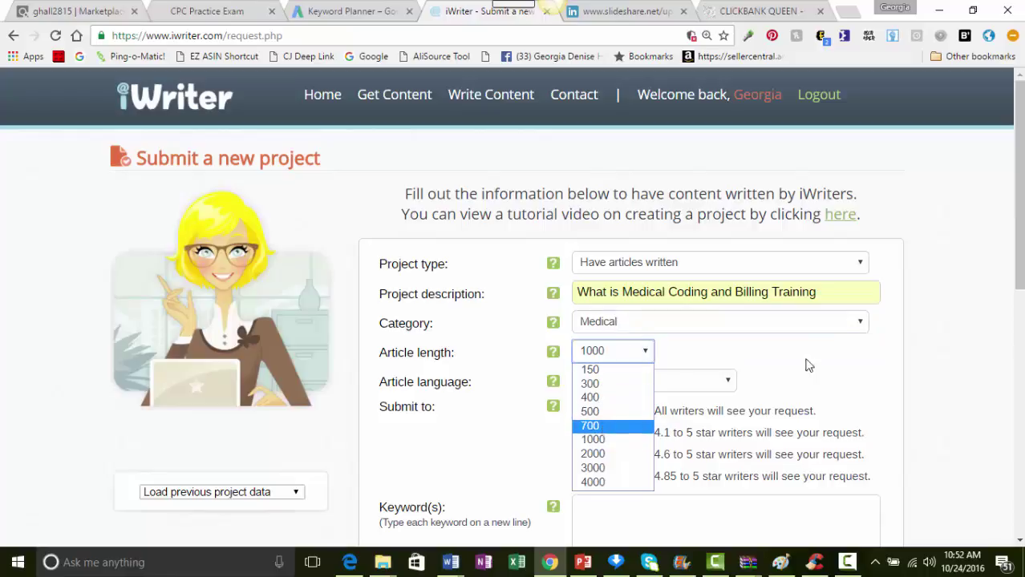
pyautogui.scroll(-3, 903, 345)
pyautogui.scroll(-1, 902, 345)
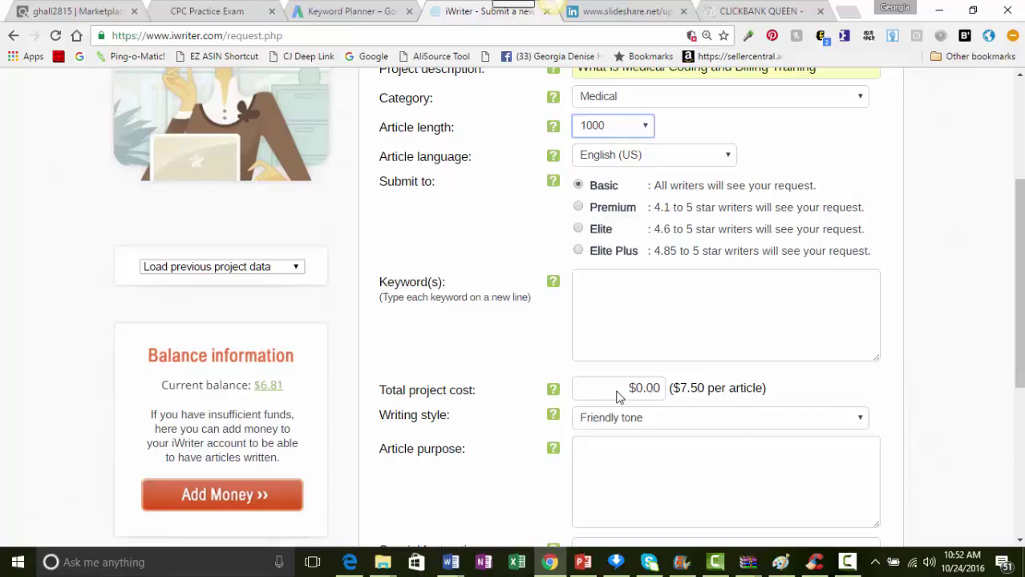
pyautogui.click(645, 131)
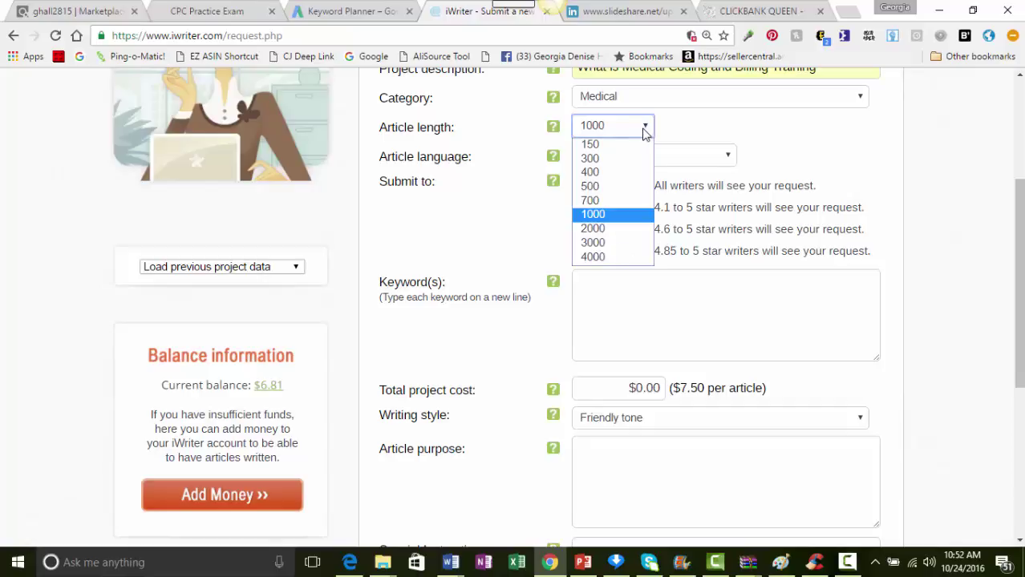
pyautogui.click(599, 206)
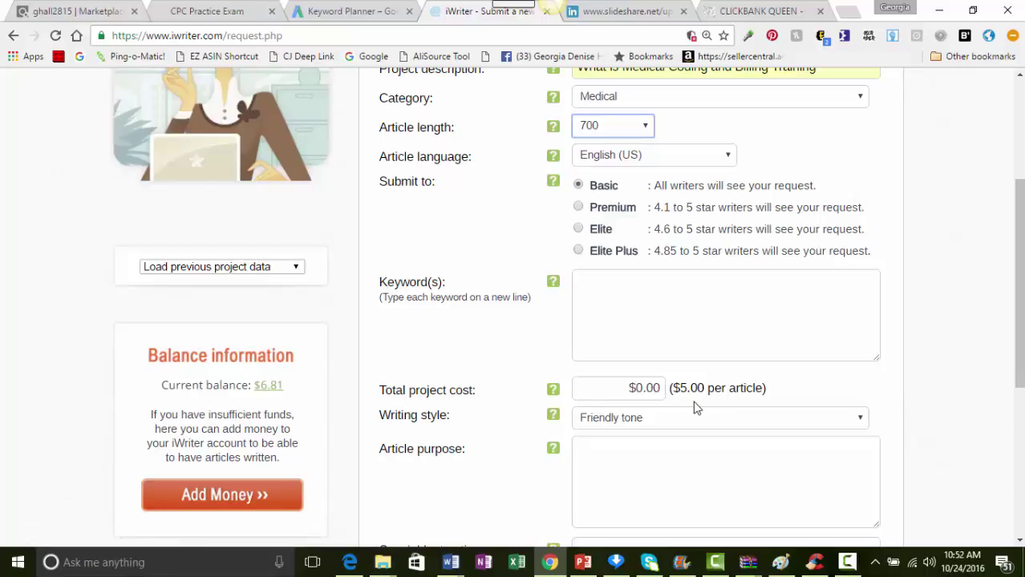
pyautogui.click(646, 126)
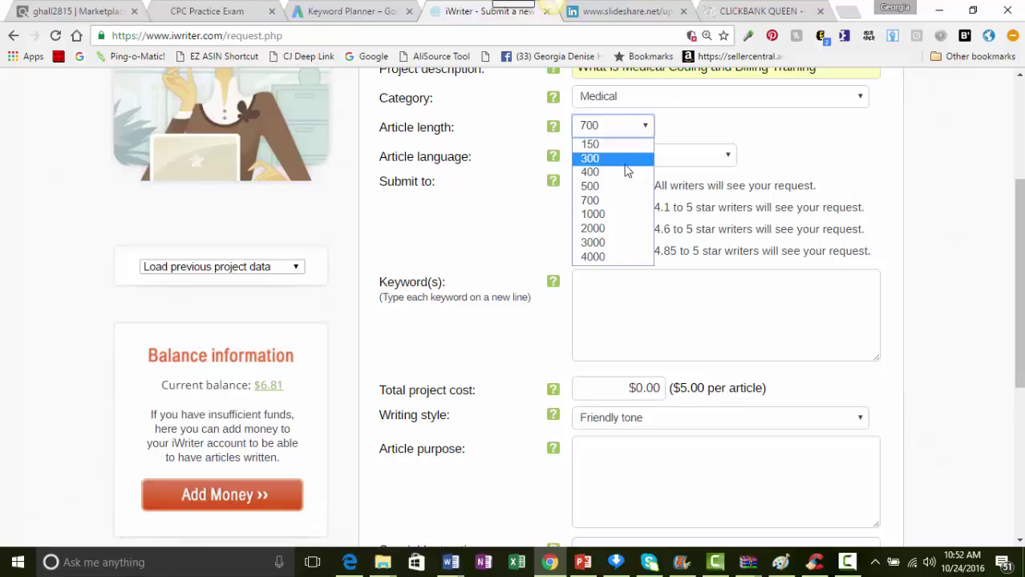
pyautogui.click(616, 215)
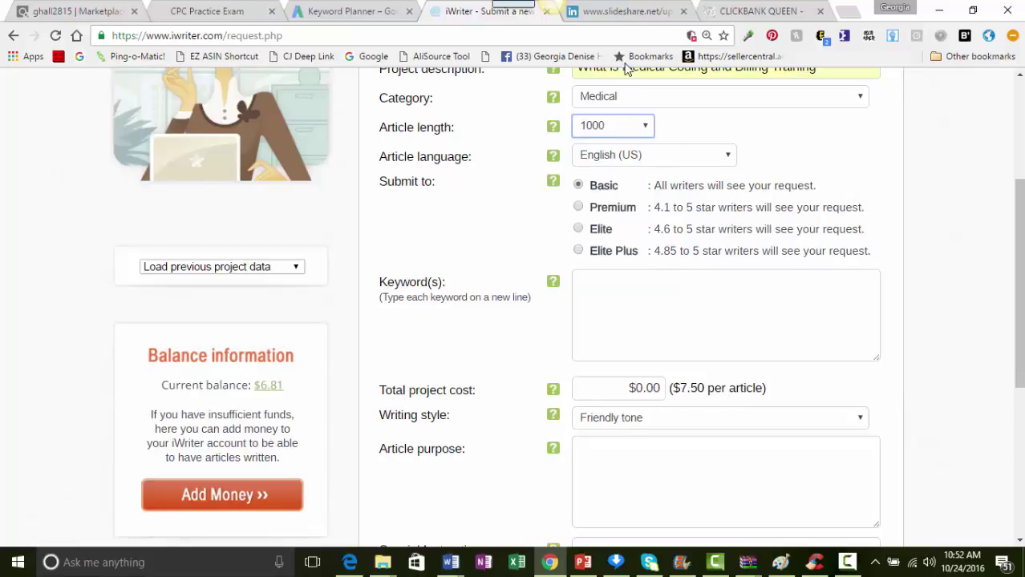
pyautogui.click(647, 126)
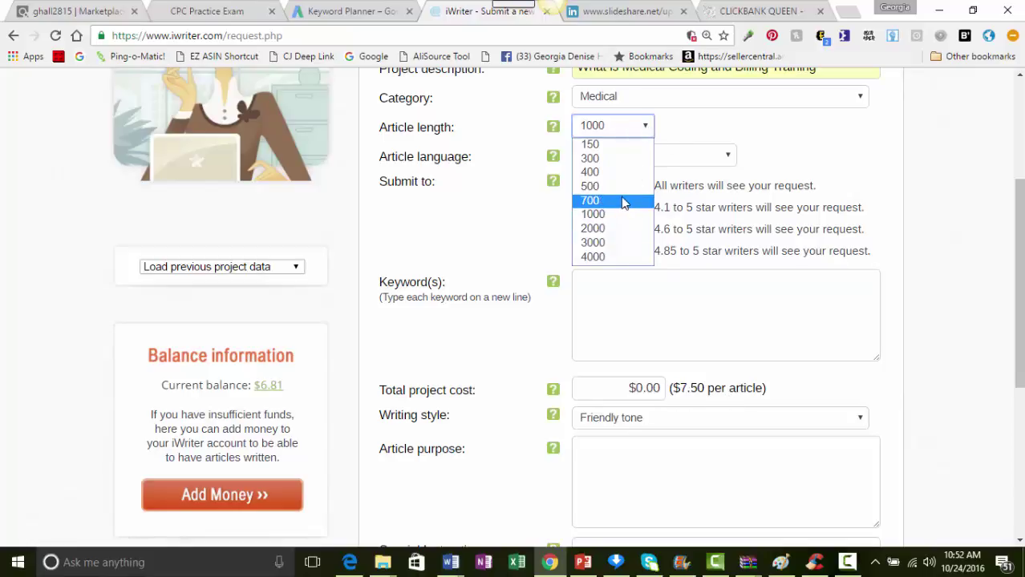
pyautogui.click(623, 202)
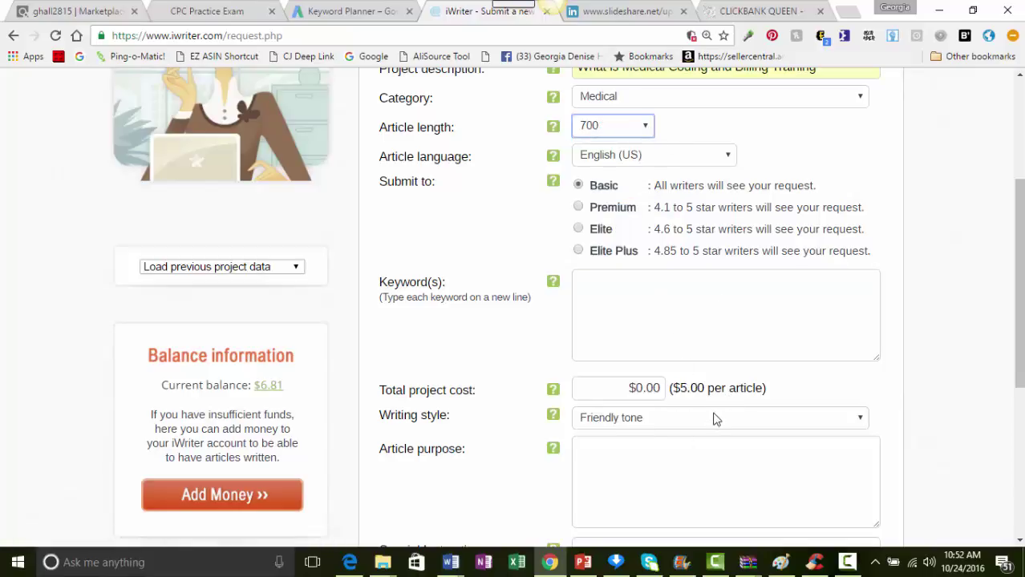
pyautogui.click(642, 129)
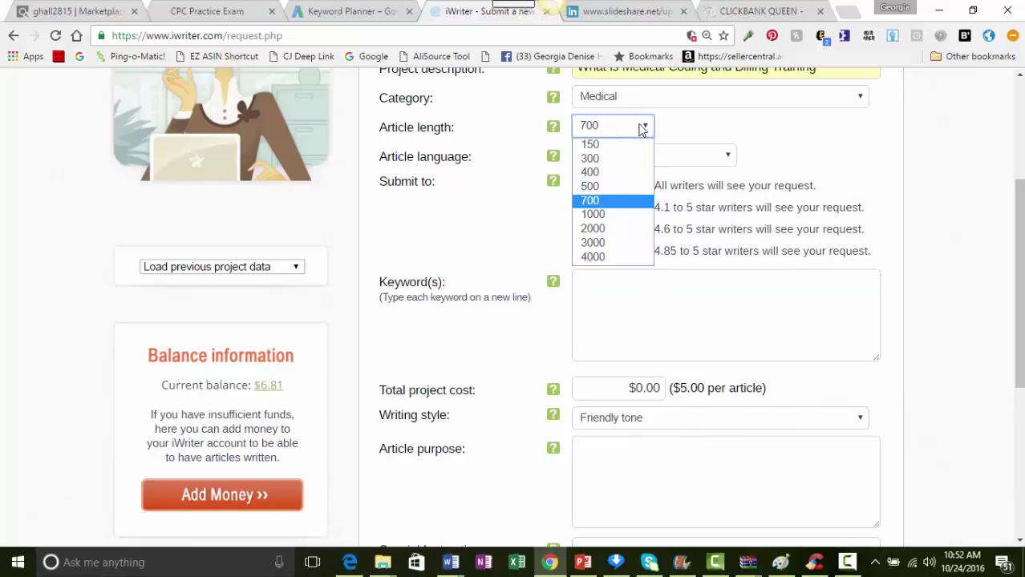
pyautogui.click(608, 186)
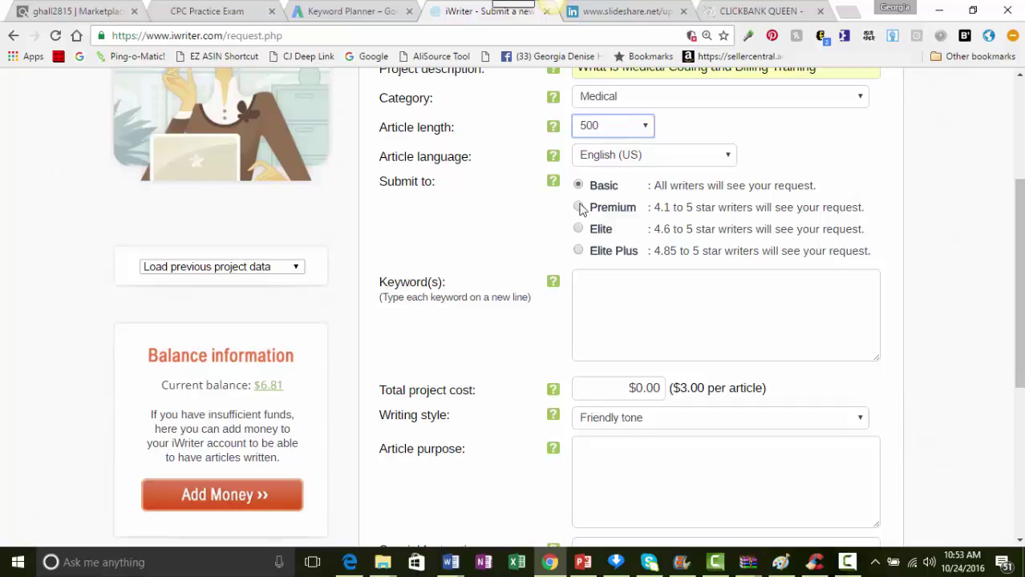
# Step: Set the project's article length to 700
pyautogui.scroll(2, 903, 261)
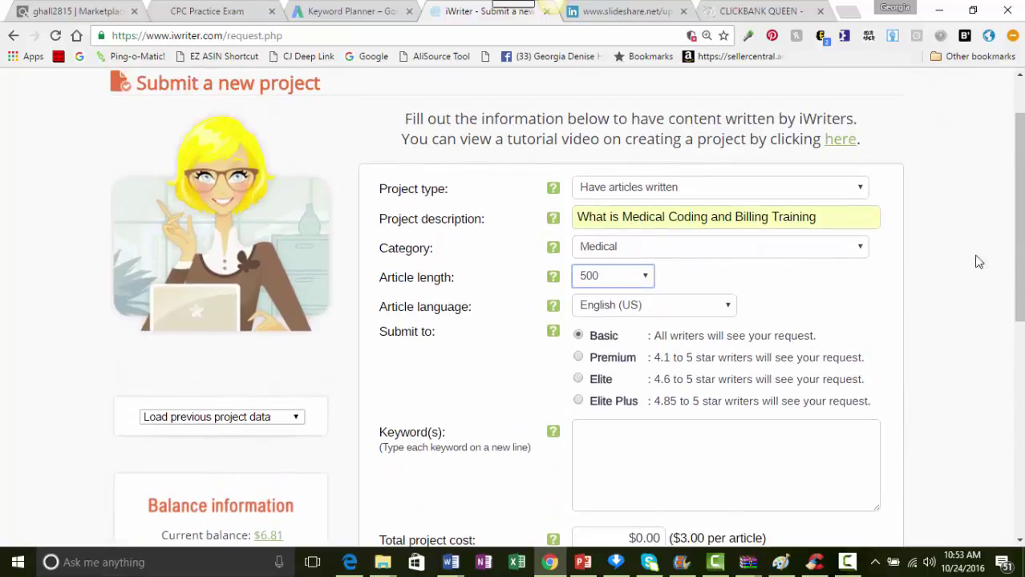
pyautogui.click(975, 230)
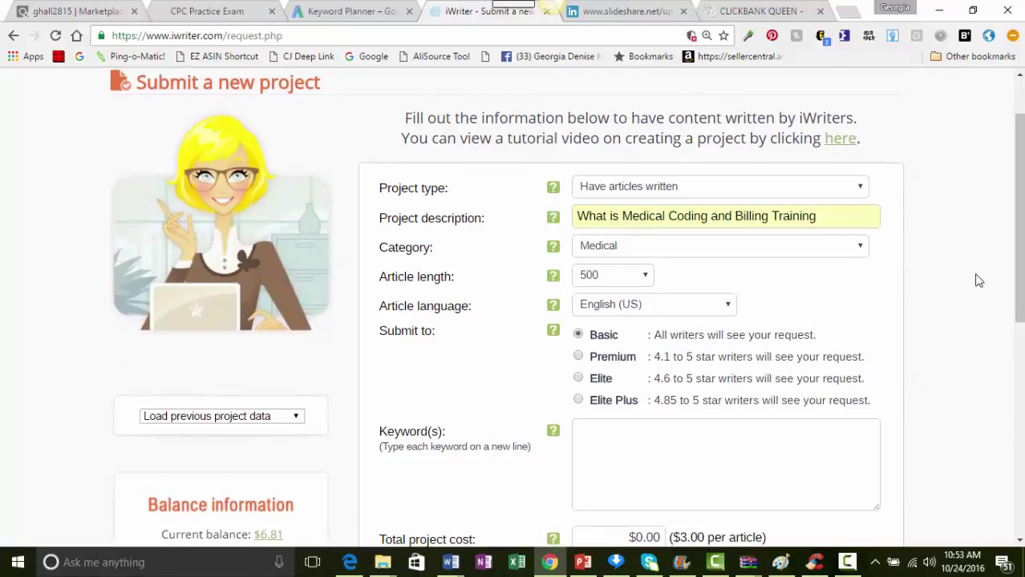
pyautogui.scroll(-2, 977, 280)
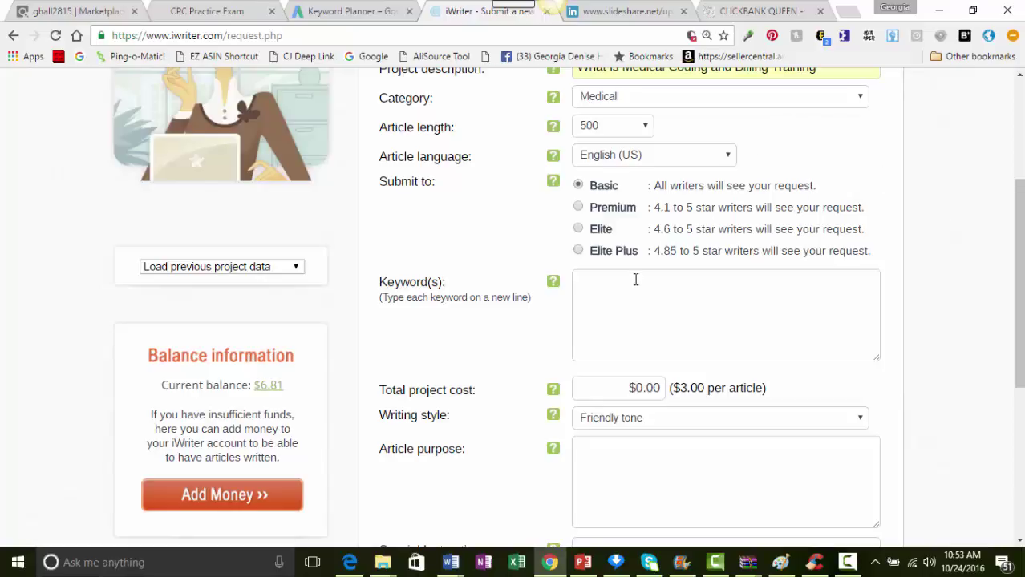
pyautogui.click(645, 130)
pyautogui.click(624, 202)
# Step: Enter "what is medical coding and billing" as the project's keyword
pyautogui.click(615, 293)
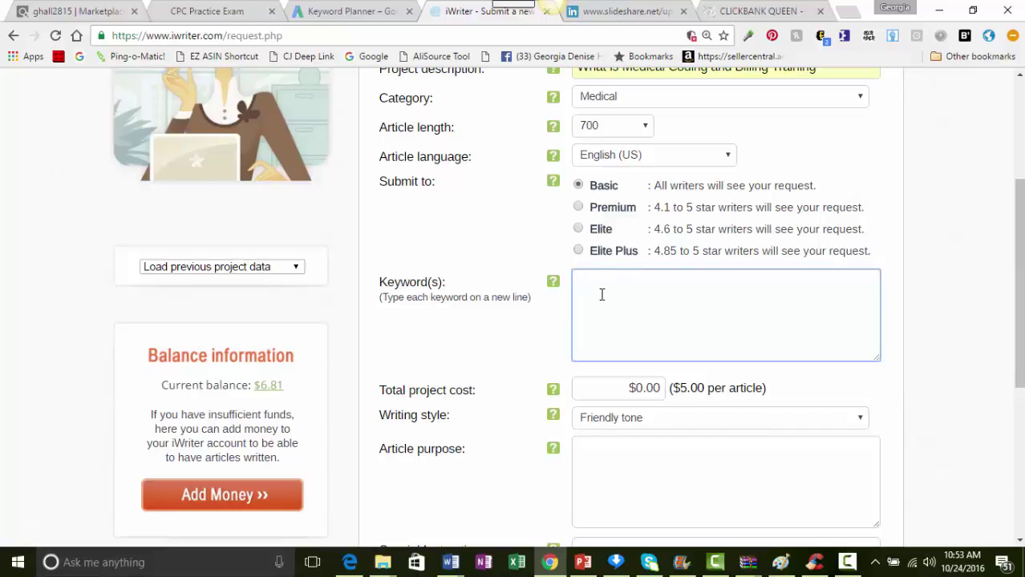
pyautogui.write('what is medical coding and')
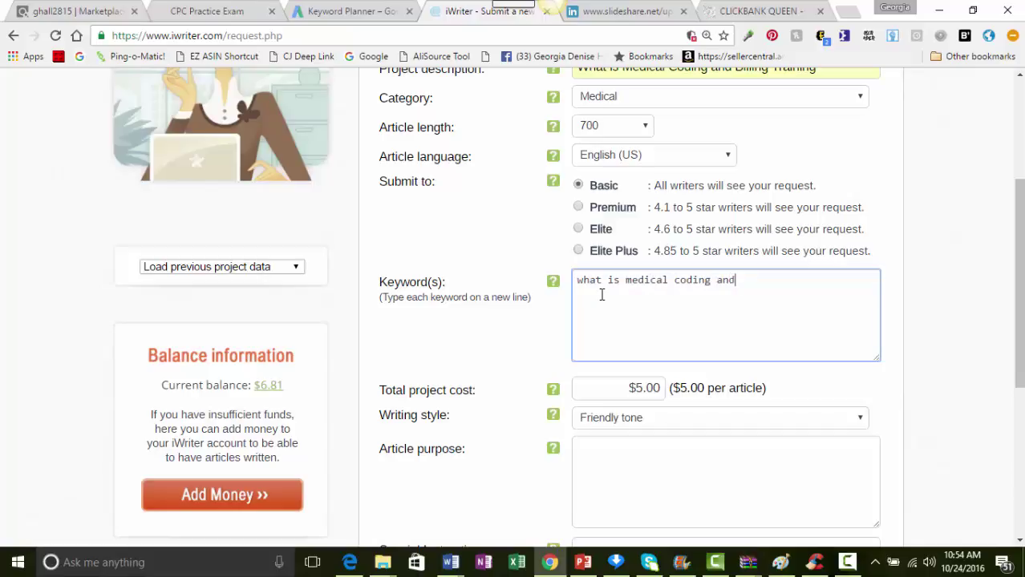
pyautogui.write(' billing')
pyautogui.press('Return')
pyautogui.write('me')
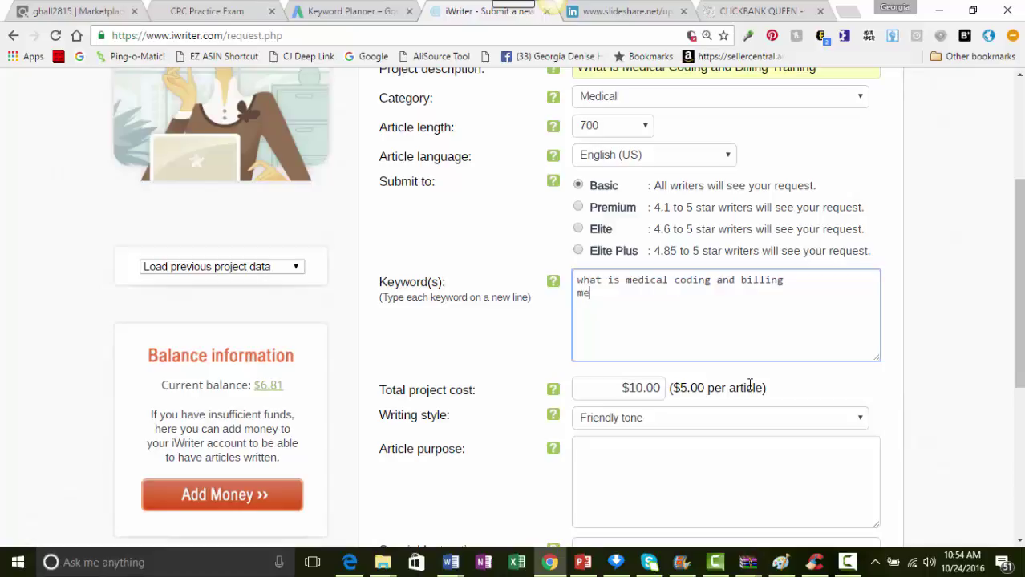
pyautogui.write('dical')
pyautogui.press('BackSpace')
pyautogui.press('BackSpace')
pyautogui.press('BackSpace')
pyautogui.press('BackSpace')
pyautogui.press('BackSpace')
pyautogui.press('BackSpace')
pyautogui.press('BackSpace')
pyautogui.press('BackSpace')
pyautogui.scroll(-2, 785, 301)
pyautogui.scroll(4, 786, 304)
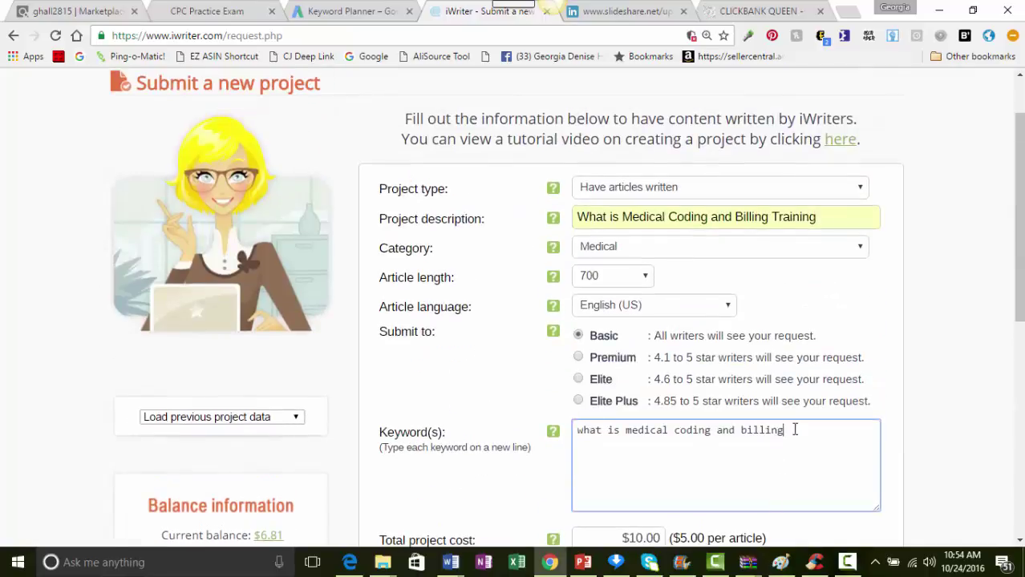
pyautogui.scroll(1, 768, 433)
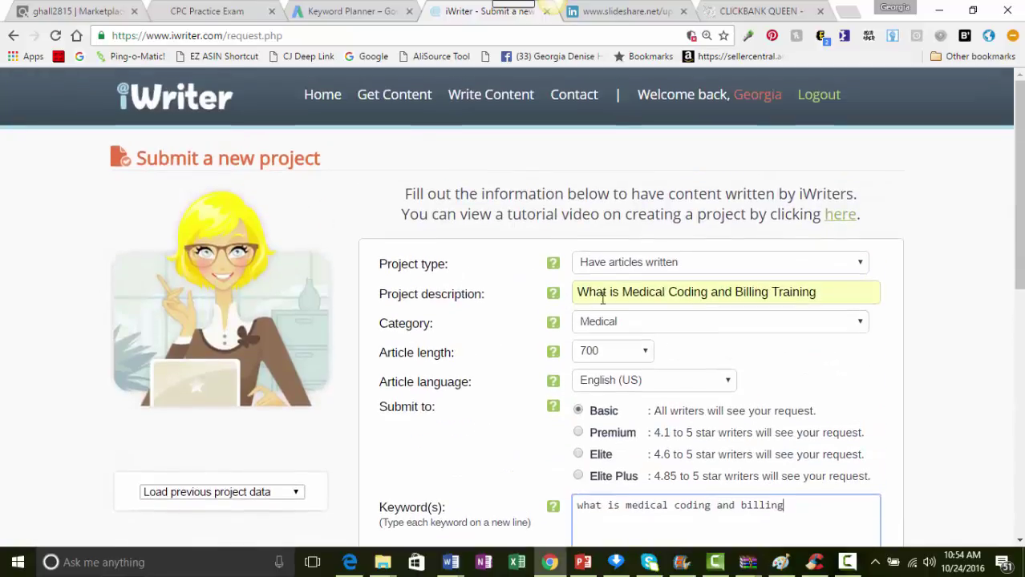
pyautogui.scroll(-4, 835, 486)
pyautogui.scroll(4, 838, 489)
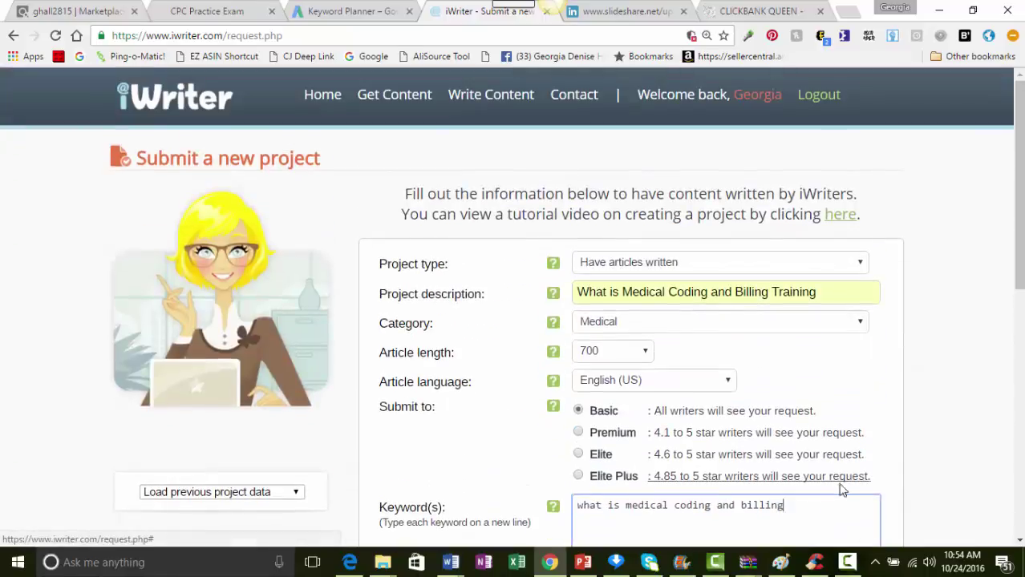
pyautogui.scroll(-3, 845, 526)
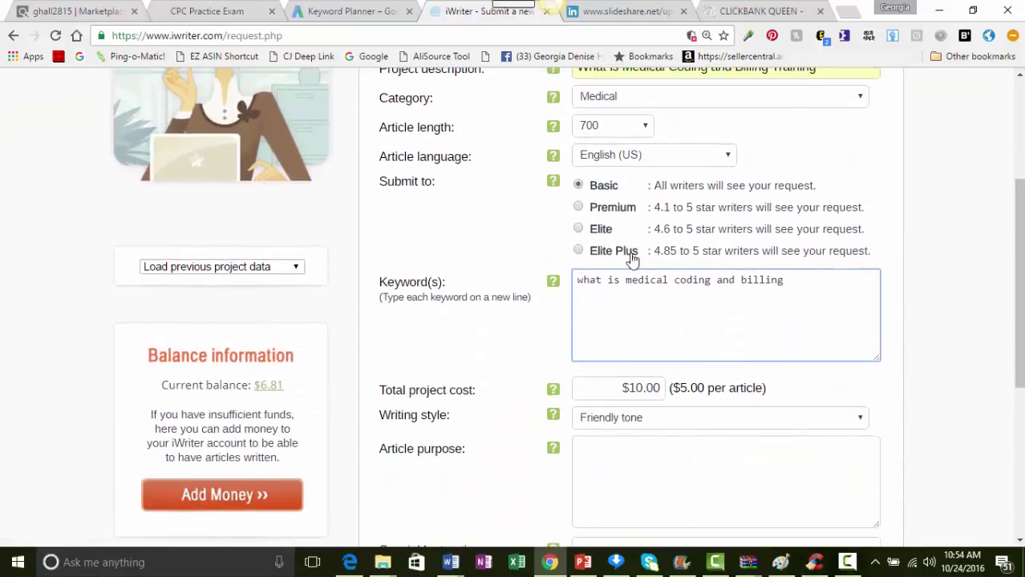
# Step: Review the project form's writing style options and its article purpose and special instructions fields
pyautogui.click(861, 420)
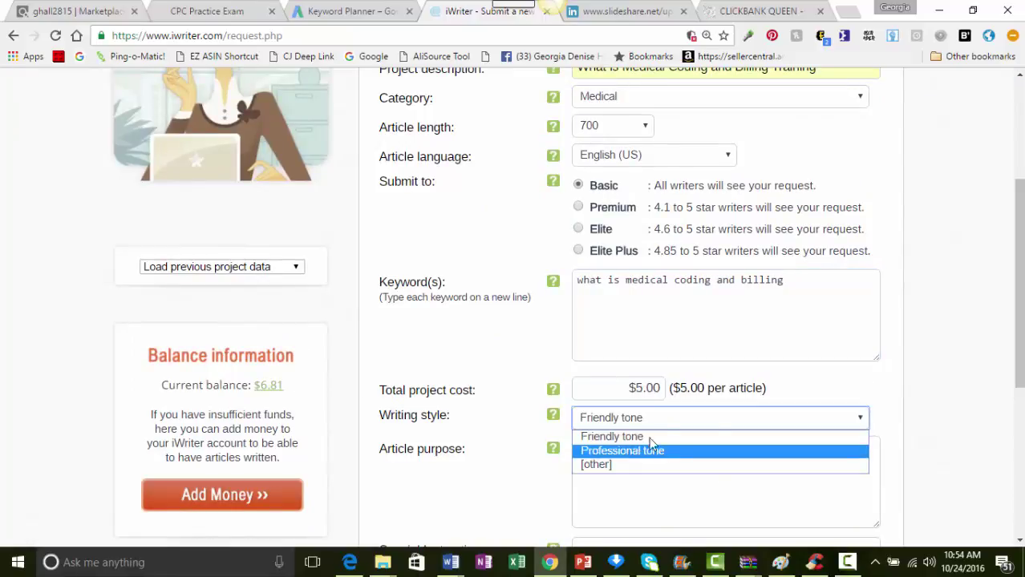
pyautogui.click(907, 381)
pyautogui.scroll(-3, 938, 363)
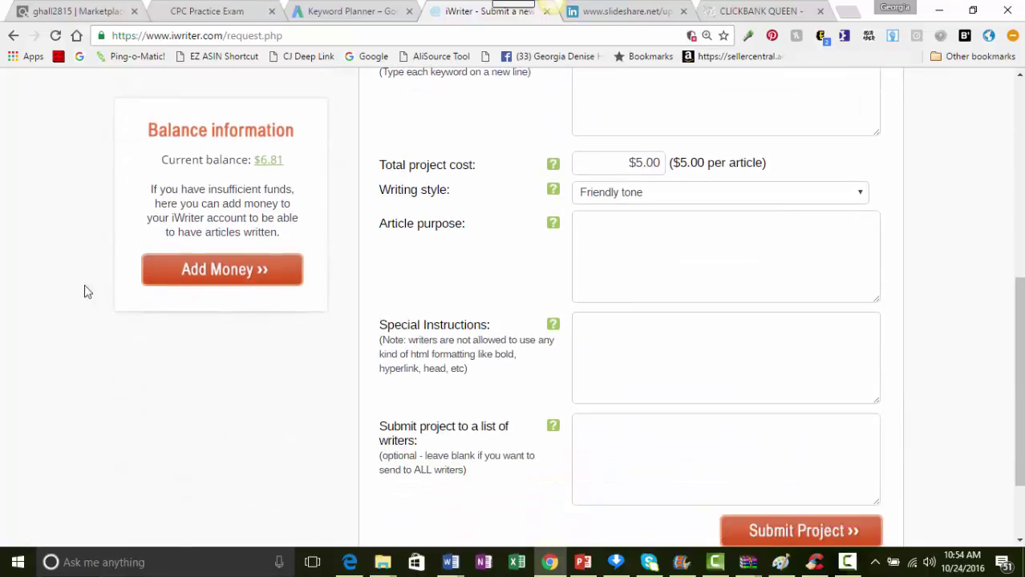
pyautogui.click(593, 228)
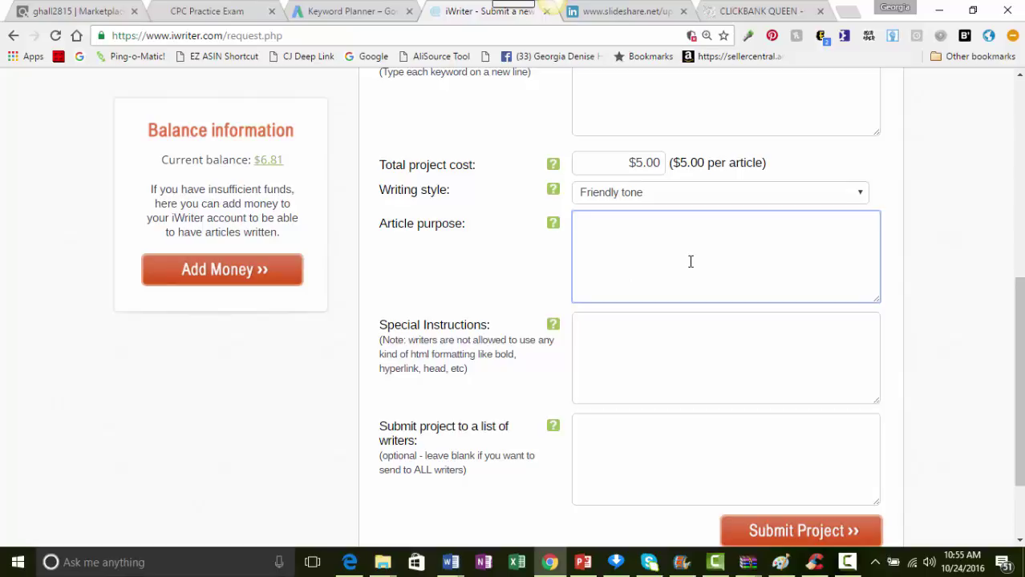
pyautogui.scroll(-2, 688, 258)
pyautogui.scroll(-1, 690, 257)
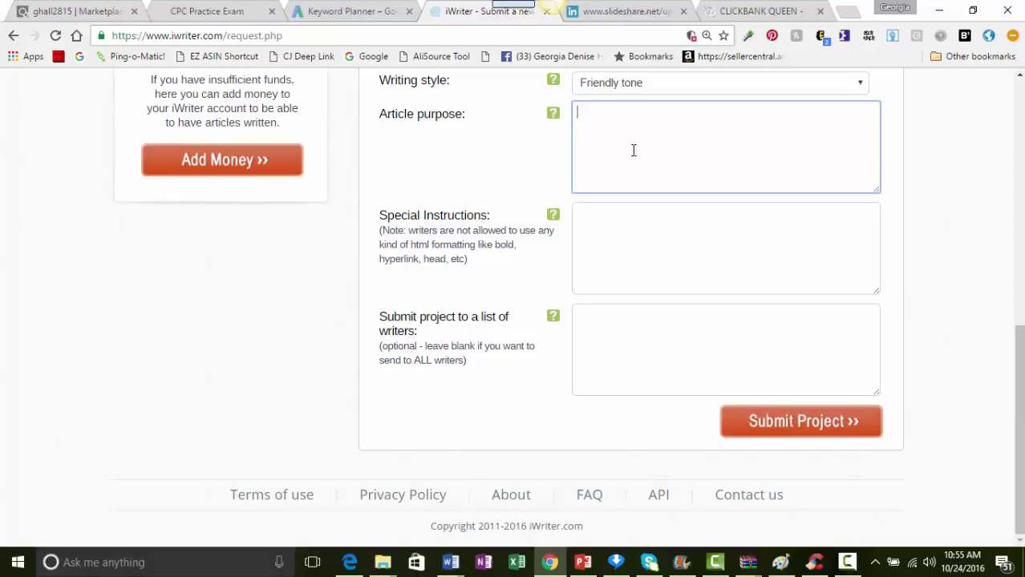
pyautogui.click(590, 221)
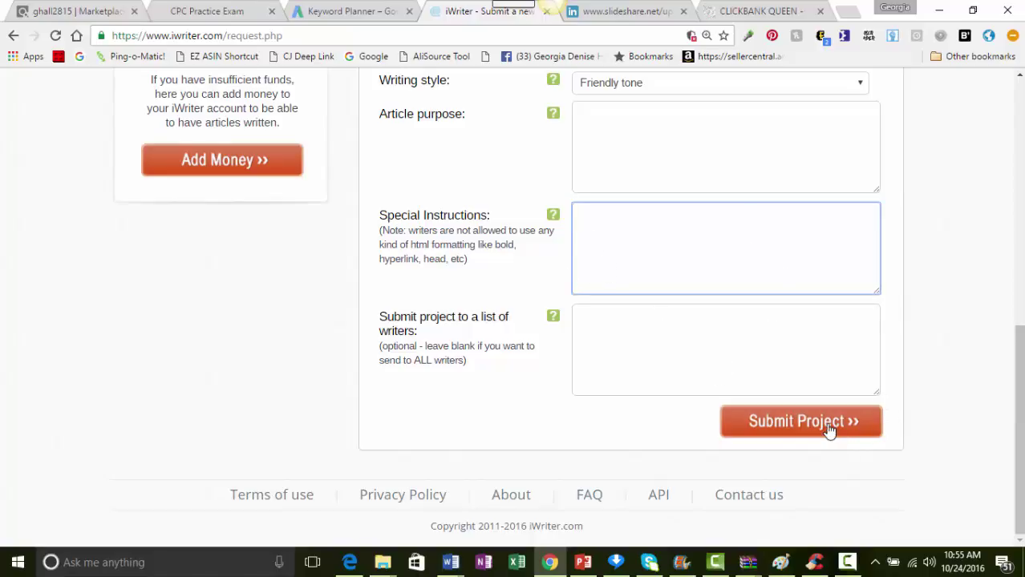
# Step: Leave the project form for the iWriter dashboard and open the list of purchased articles
pyautogui.scroll(7, 926, 419)
pyautogui.scroll(1, 926, 419)
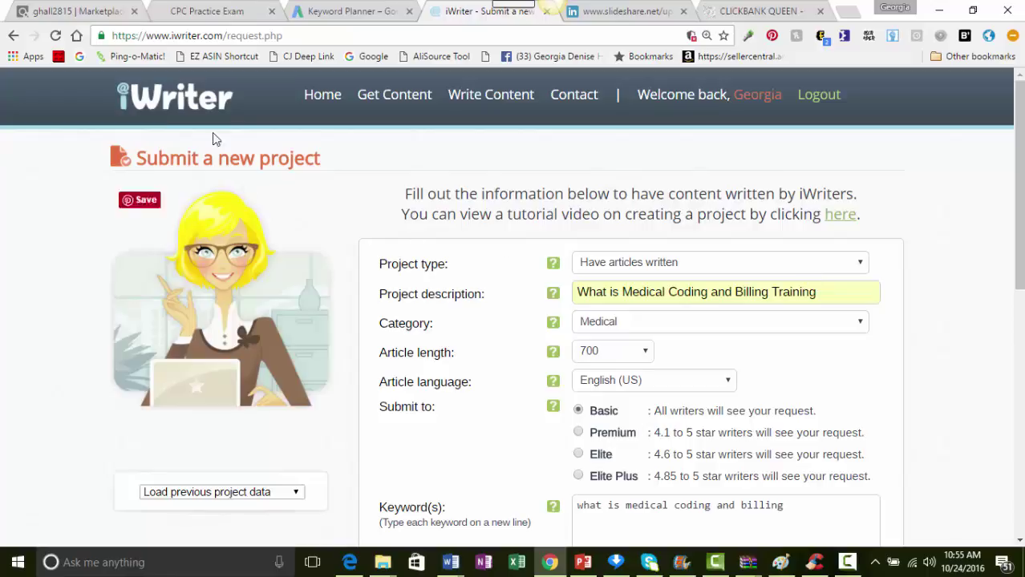
pyautogui.click(323, 98)
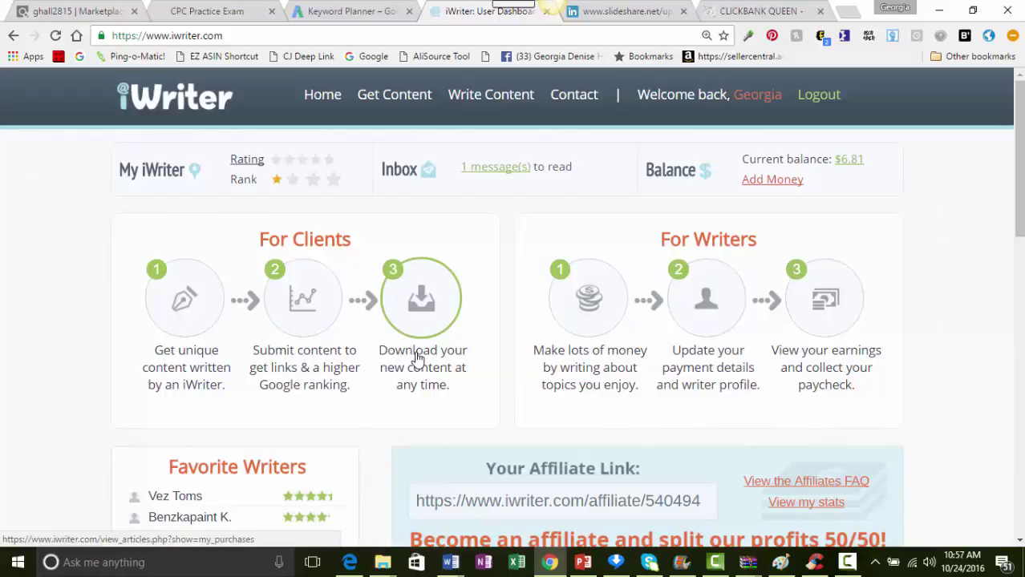
pyautogui.click(419, 358)
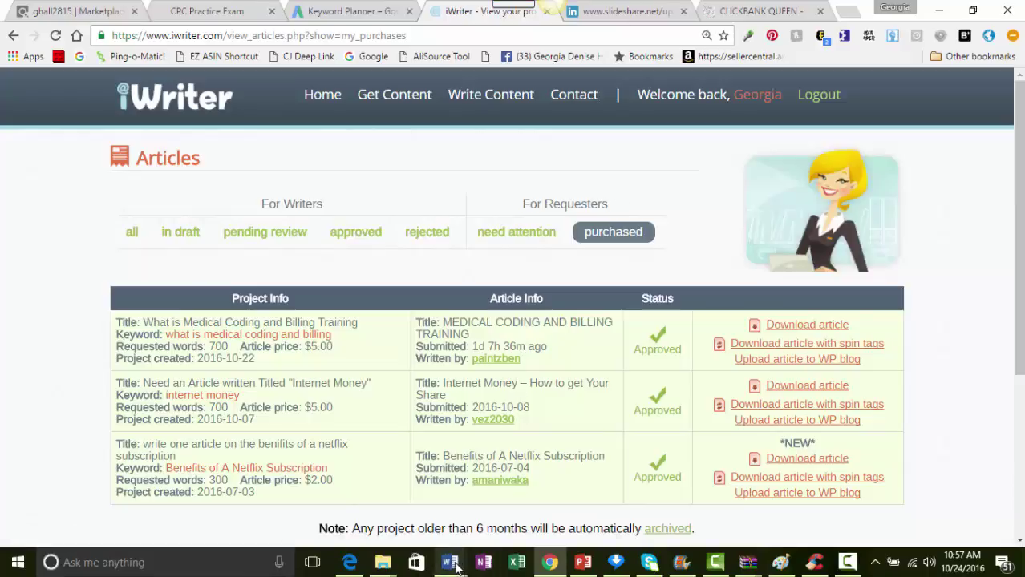
# Step: Switch to Document4 in Word and look through the medical coding and billing training article from its title to the end
pyautogui.moveTo(455, 566)
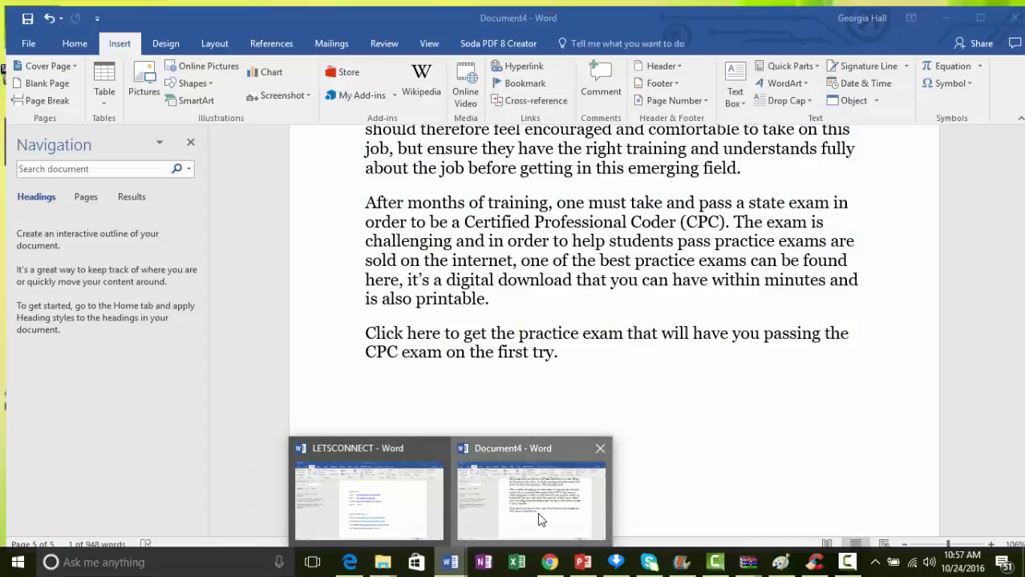
pyautogui.click(539, 519)
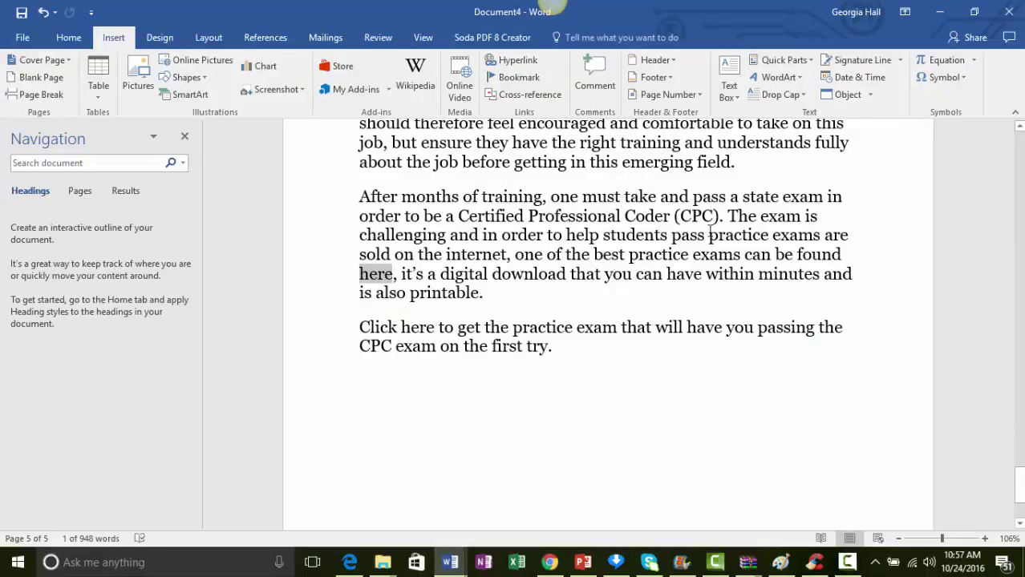
pyautogui.scroll(15, 709, 235)
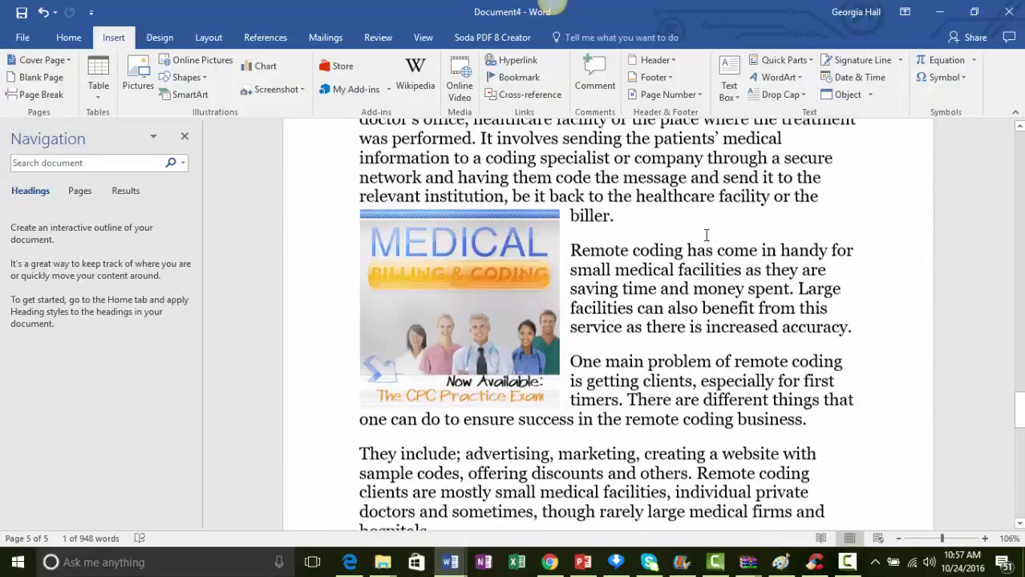
pyautogui.scroll(15, 706, 235)
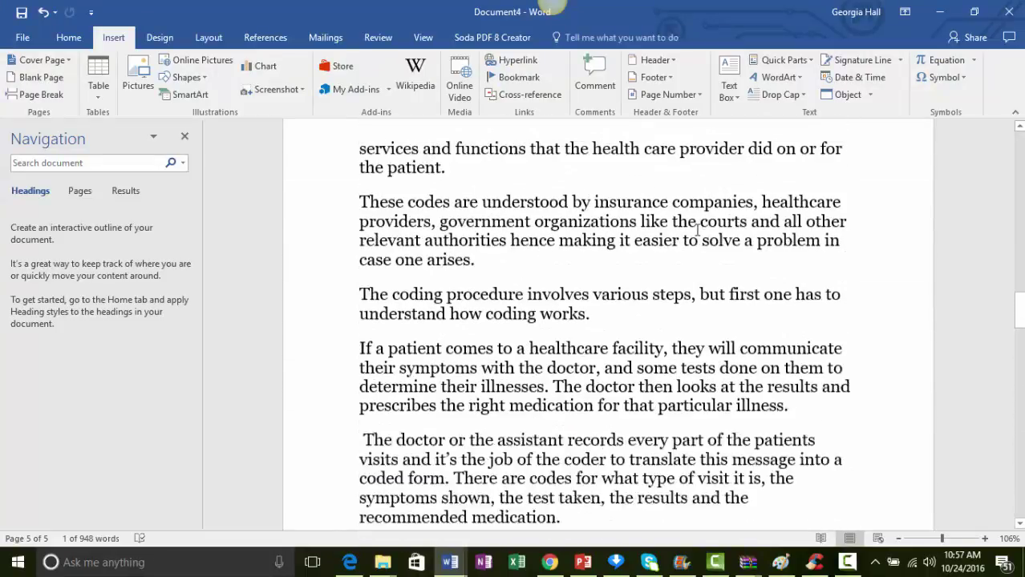
pyautogui.scroll(15, 698, 233)
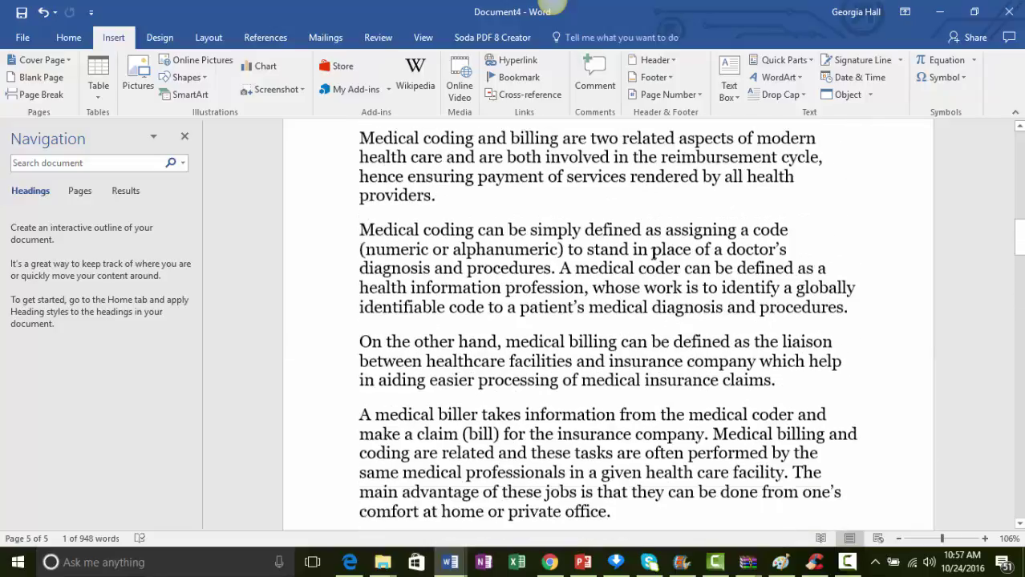
pyautogui.scroll(15, 653, 253)
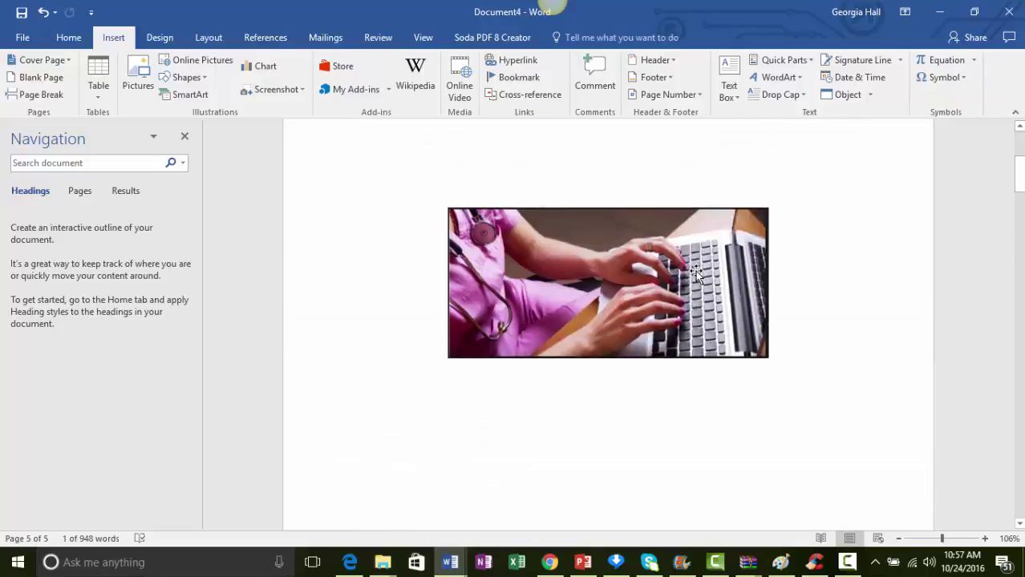
pyautogui.scroll(8, 702, 272)
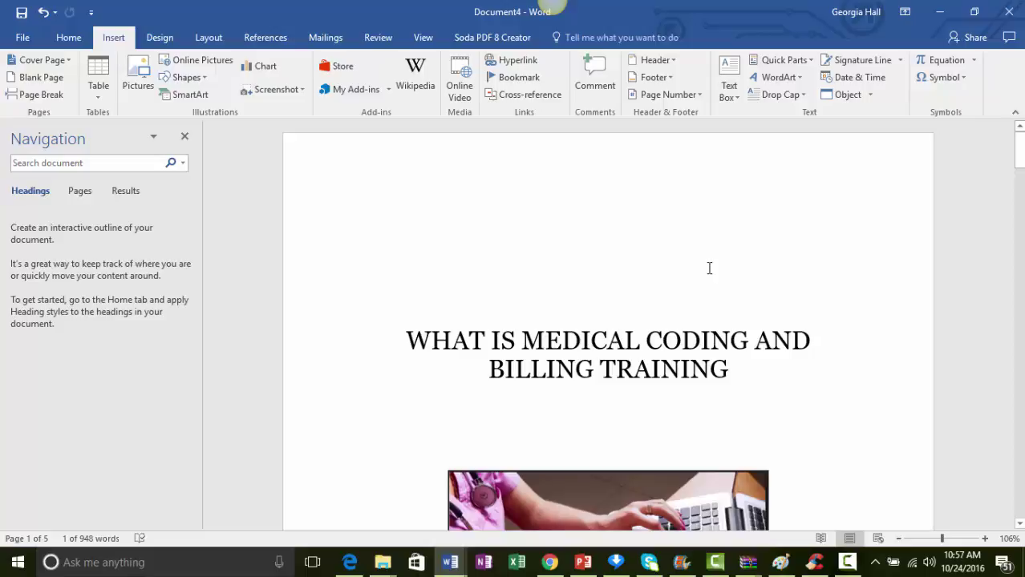
pyautogui.scroll(-15, 634, 260)
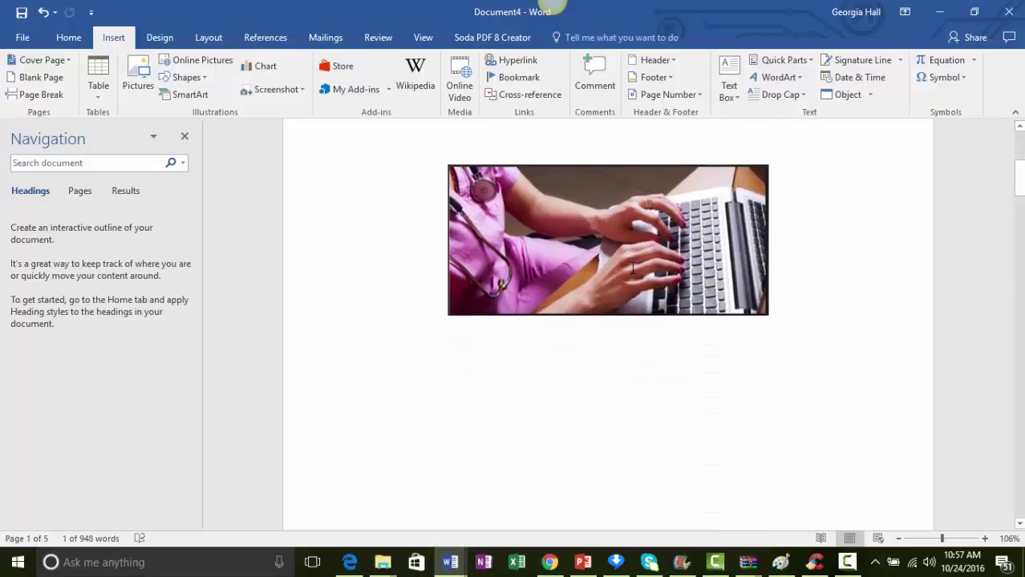
pyautogui.scroll(-20, 634, 269)
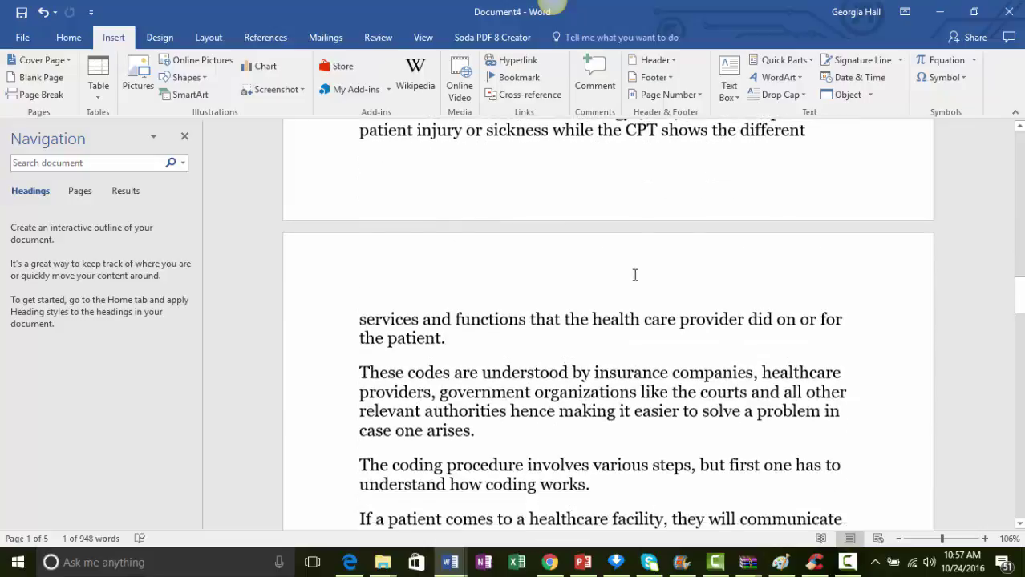
pyautogui.scroll(-20, 634, 279)
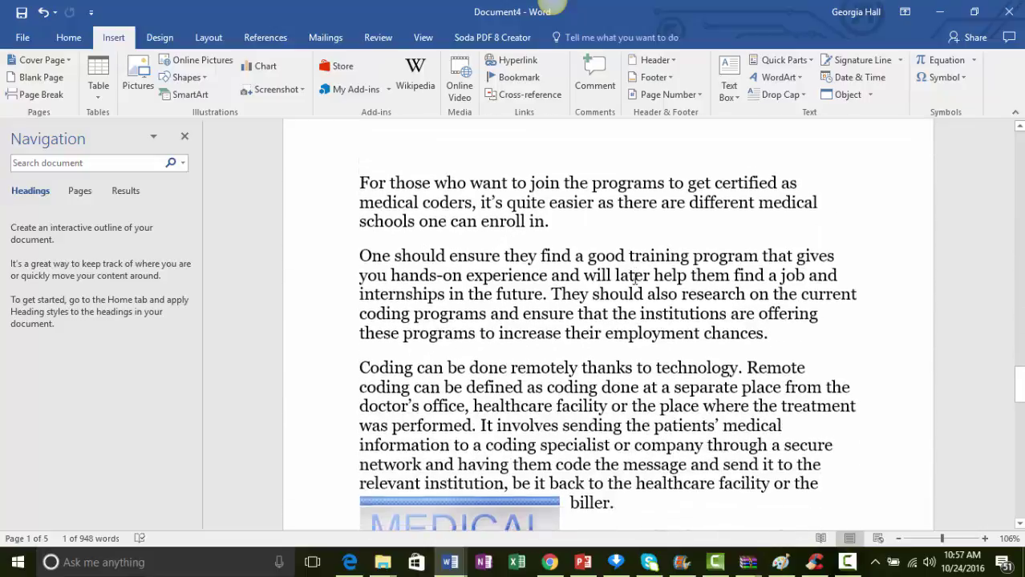
pyautogui.scroll(-20, 634, 278)
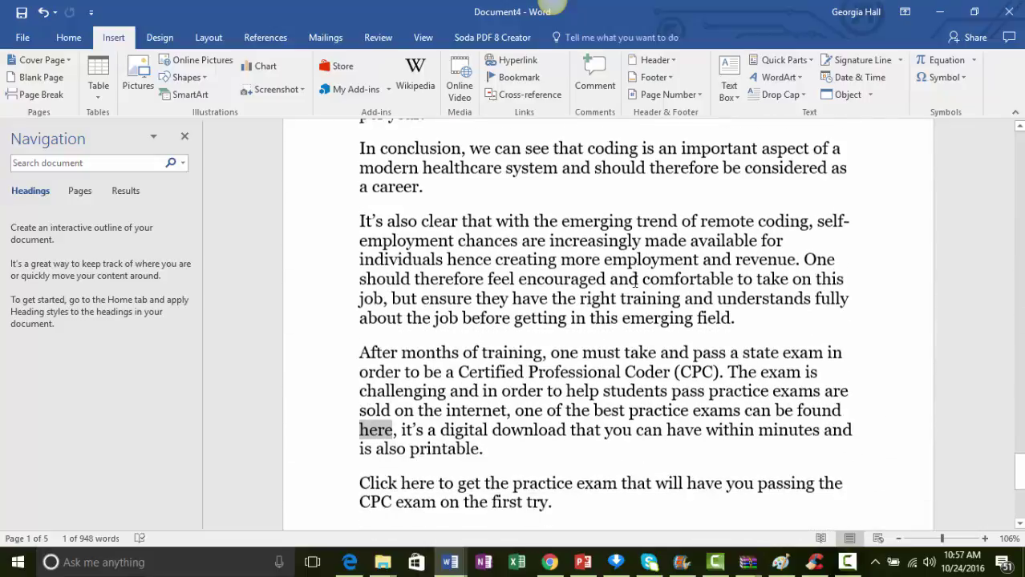
pyautogui.scroll(-5, 634, 283)
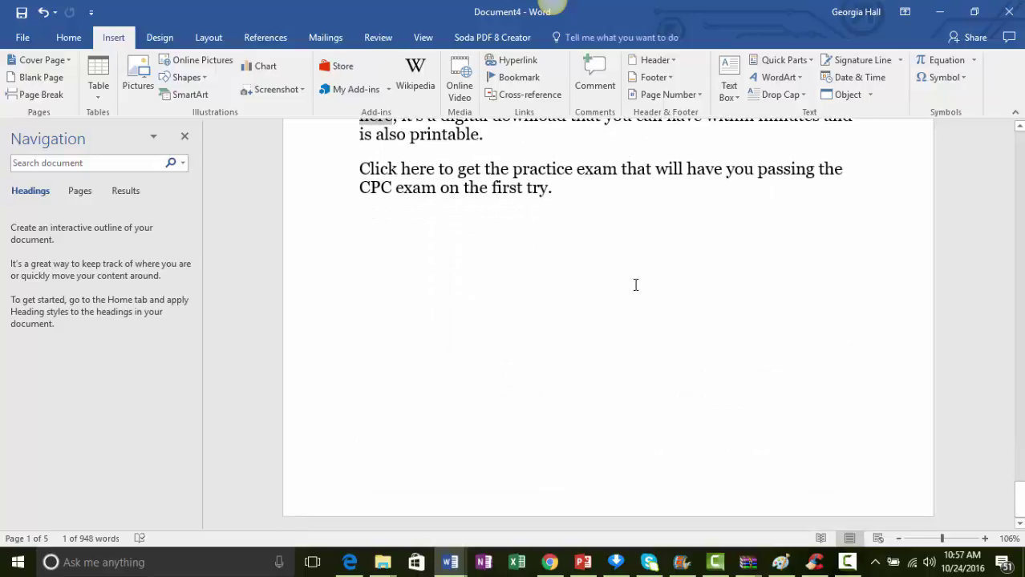
# Step: Examine the article's closing paragraphs, the practice exam call to action and the CPC Practice Exam picture
pyautogui.scroll(3, 635, 284)
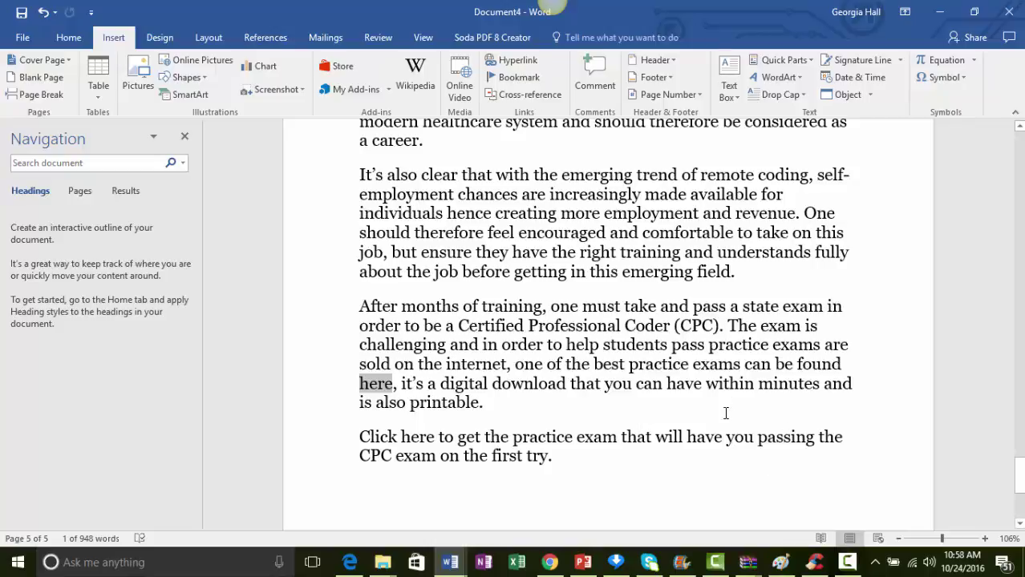
pyautogui.scroll(3, 369, 361)
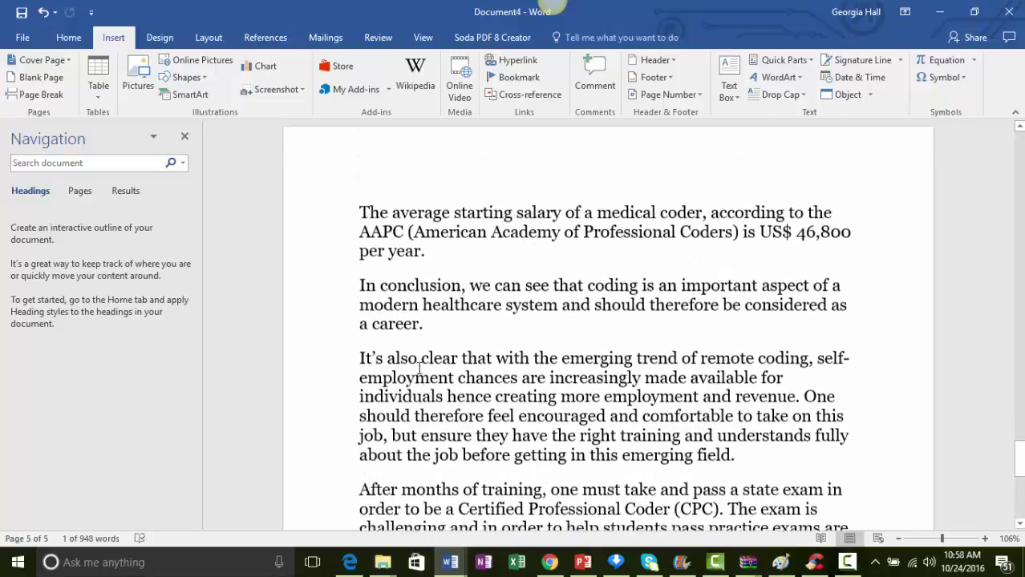
pyautogui.scroll(-4, 425, 372)
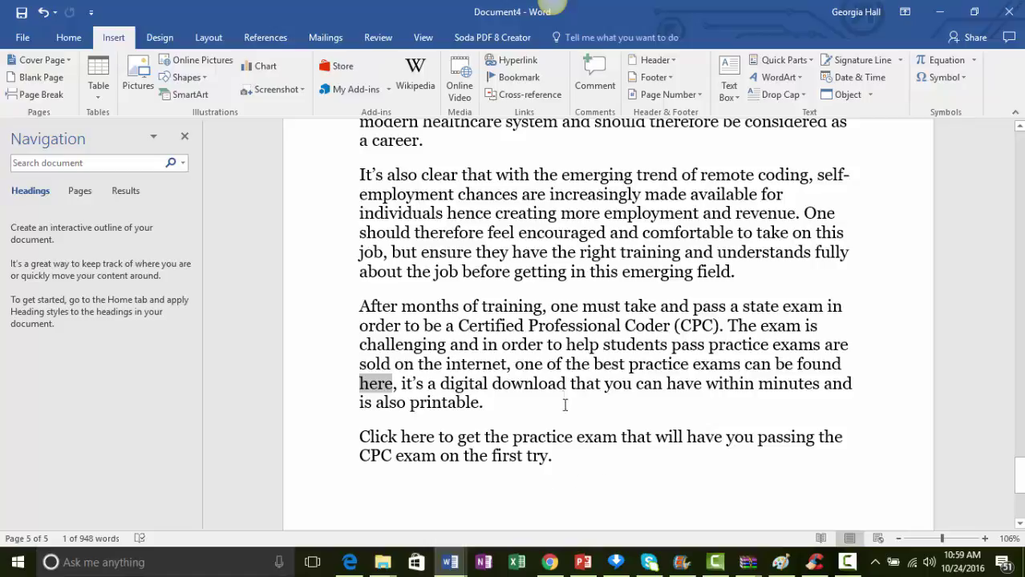
pyautogui.scroll(1, 607, 426)
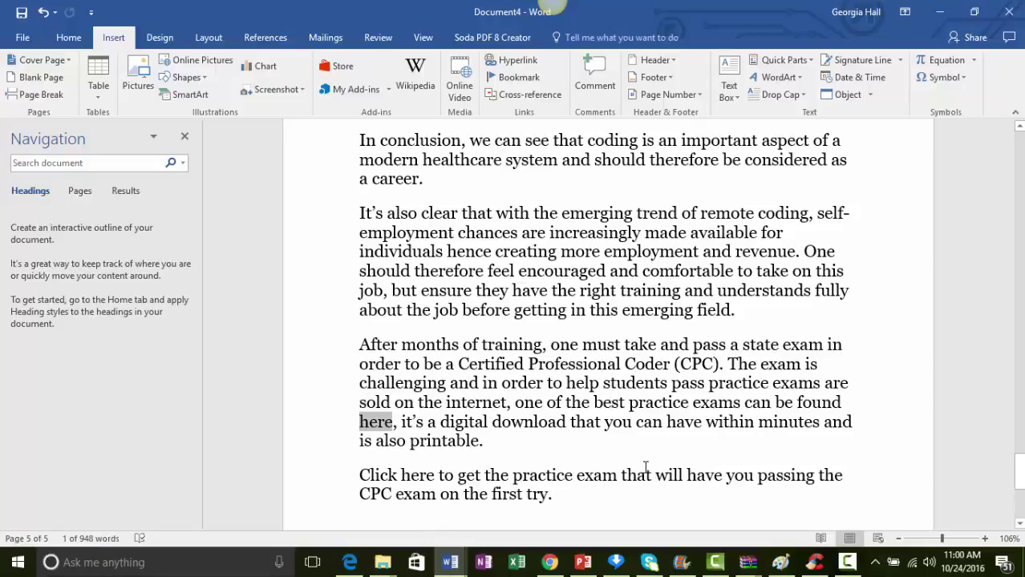
pyautogui.scroll(8, 645, 466)
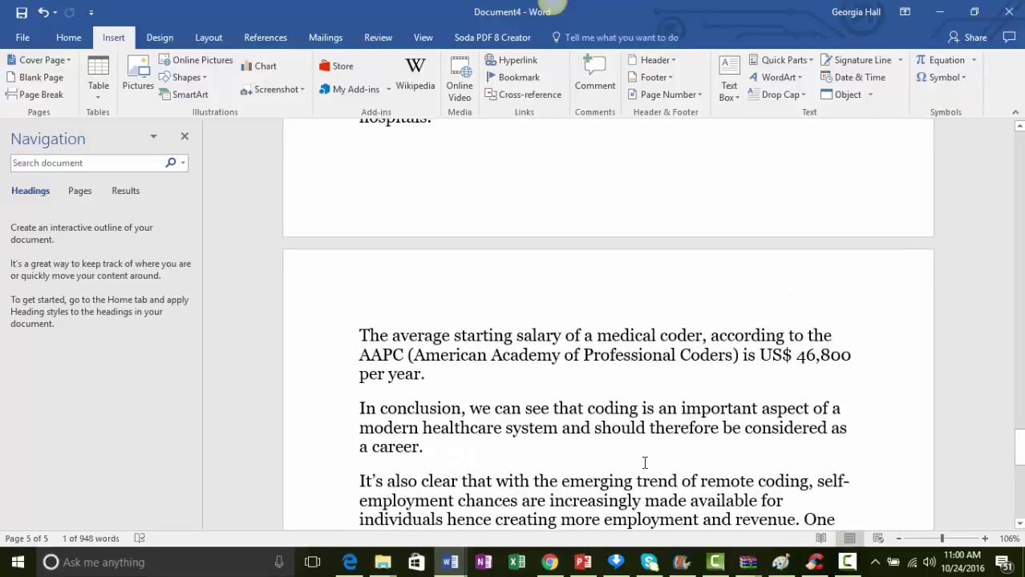
pyautogui.scroll(7, 643, 461)
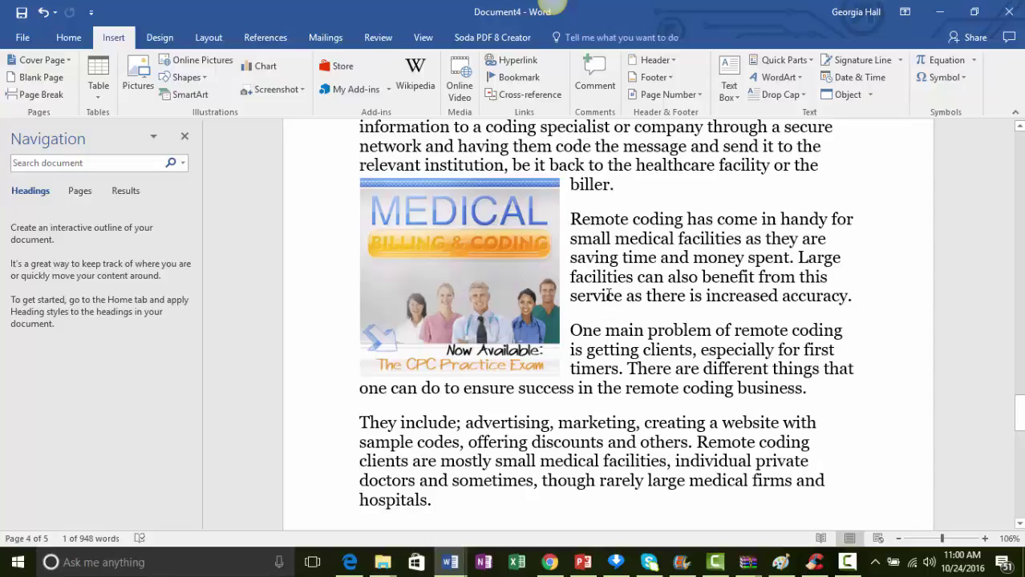
pyautogui.scroll(-7, 610, 296)
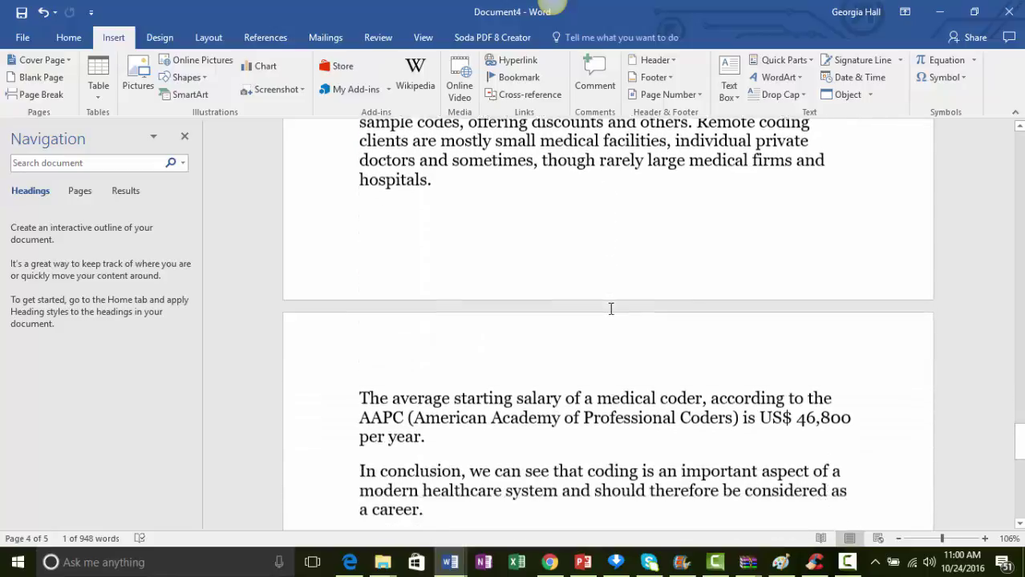
pyautogui.scroll(-6, 611, 309)
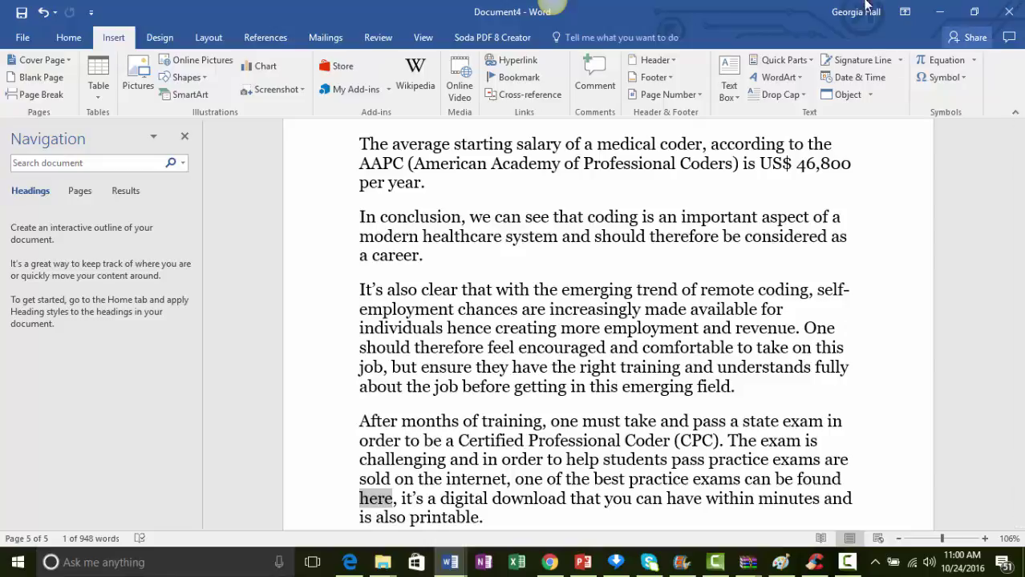
# Step: Return to the ClickBank marketplace in the browser and create a HopLink for the CPC Practice Exam offer with tracking ID "ss"
pyautogui.click(940, 17)
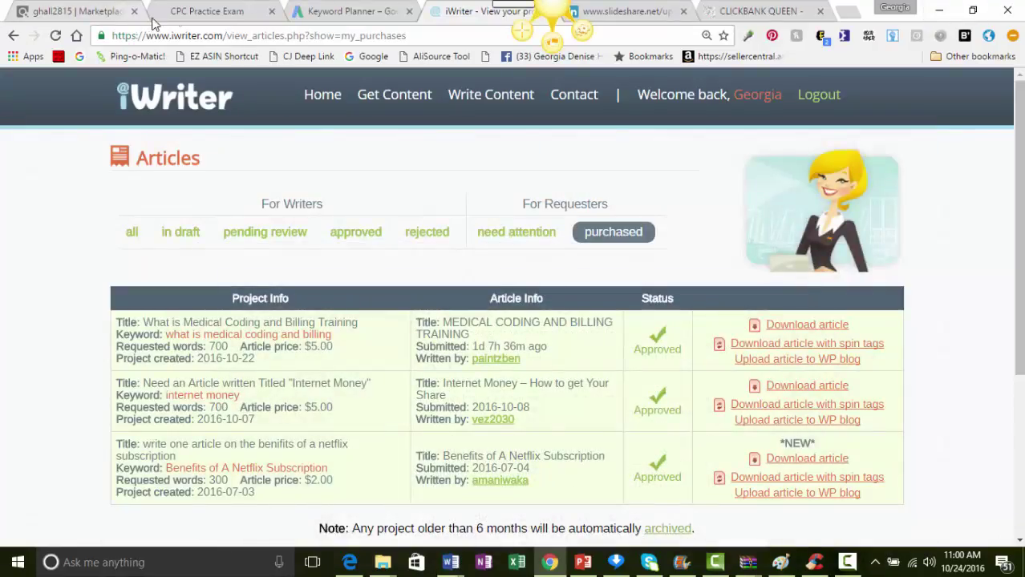
pyautogui.click(83, 12)
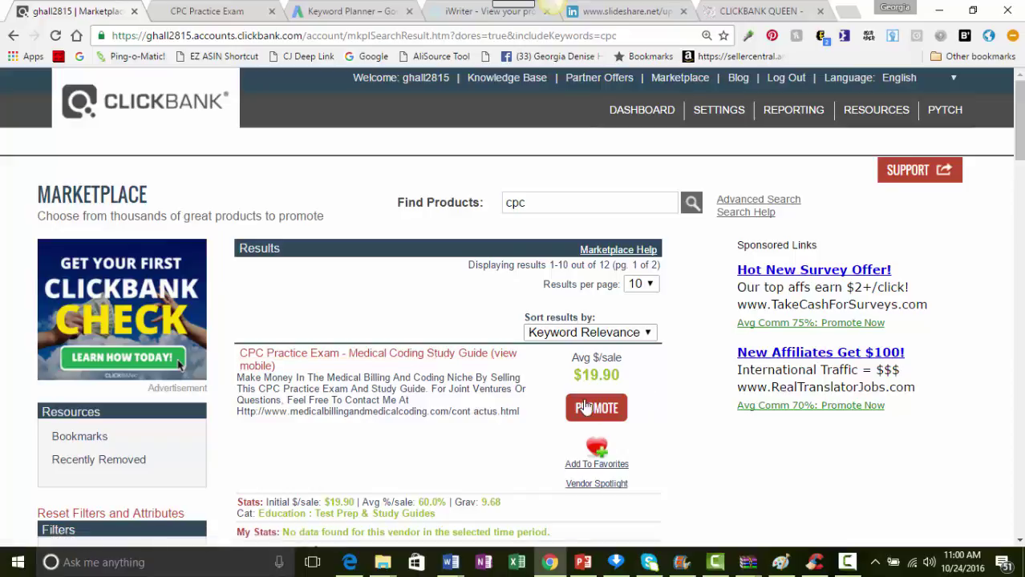
pyautogui.click(589, 409)
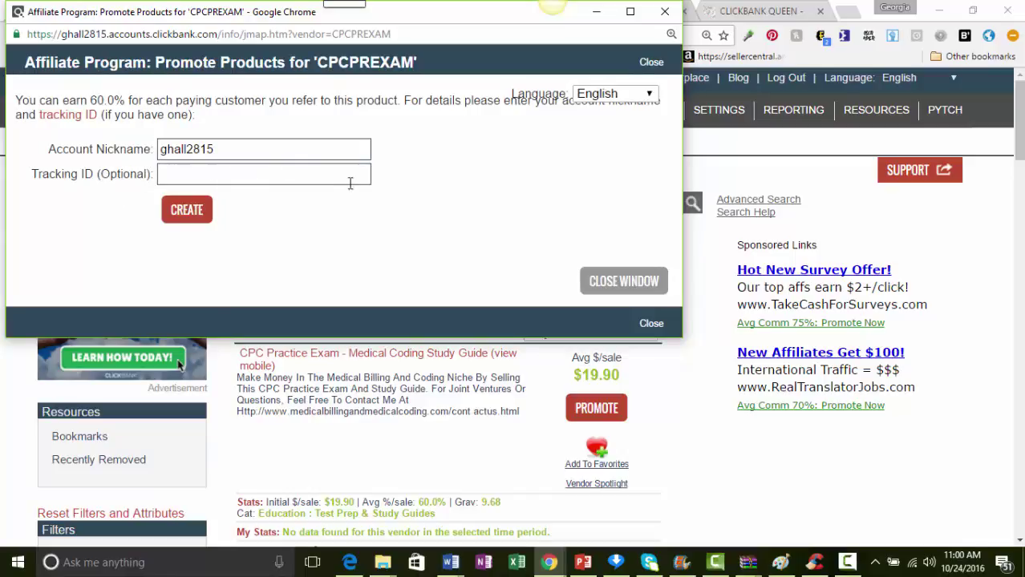
pyautogui.click(181, 175)
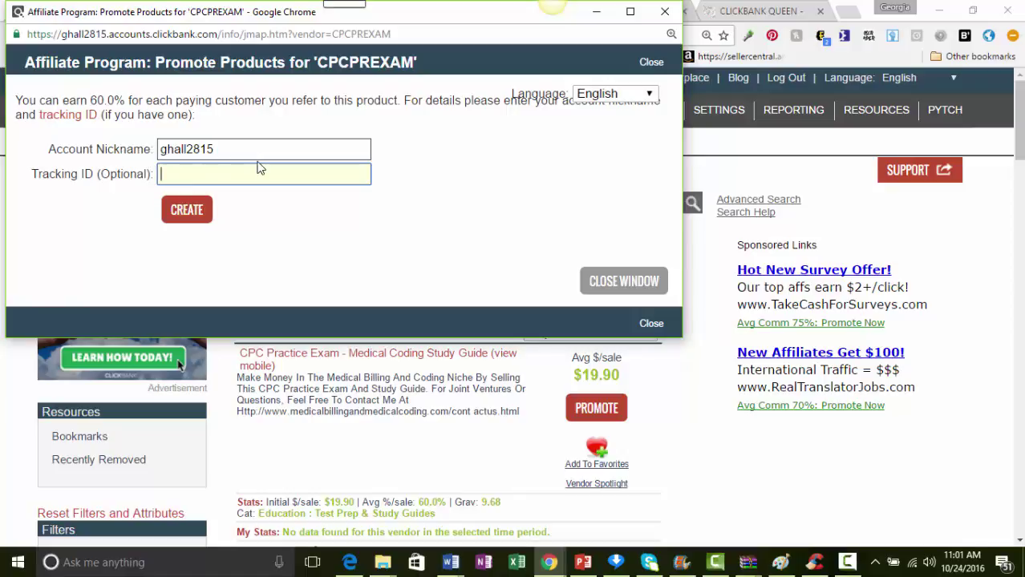
pyautogui.write('ss')
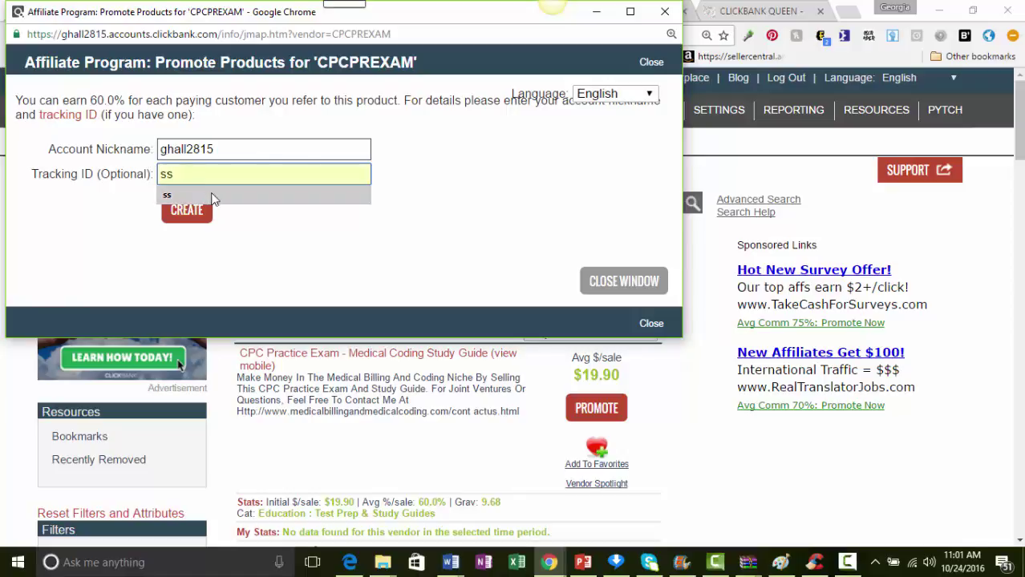
pyautogui.click(183, 195)
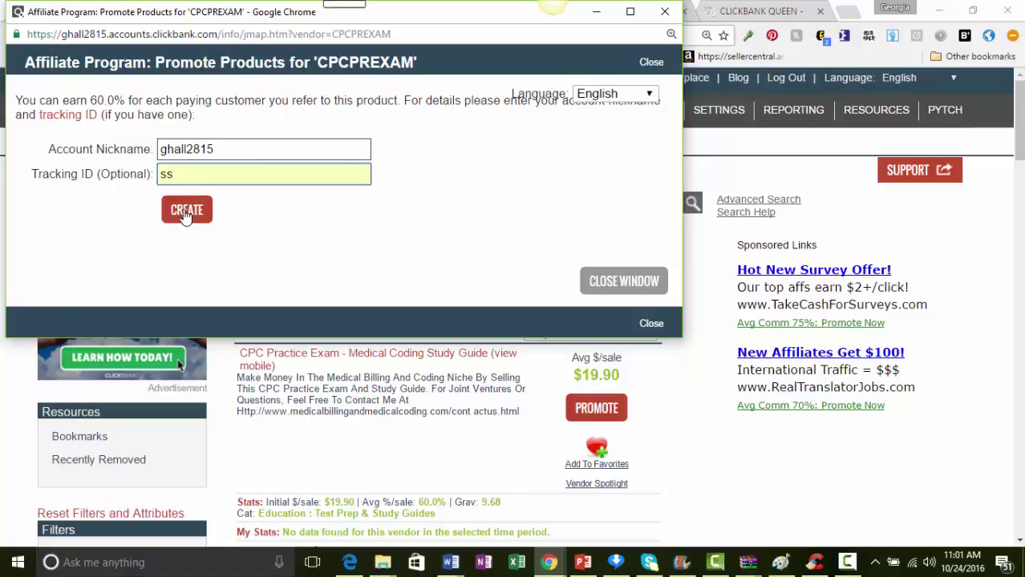
pyautogui.click(186, 211)
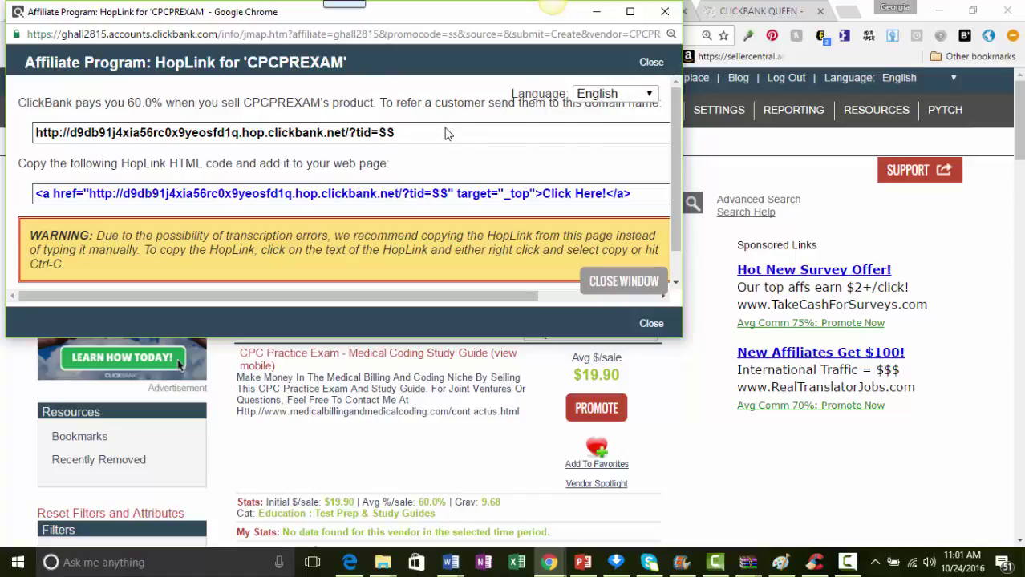
# Step: Copy the plain HopLink URL generated for the CPC Practice Exam offer and minimize its window
pyautogui.moveTo(446, 134); pyautogui.dragTo(28, 134)
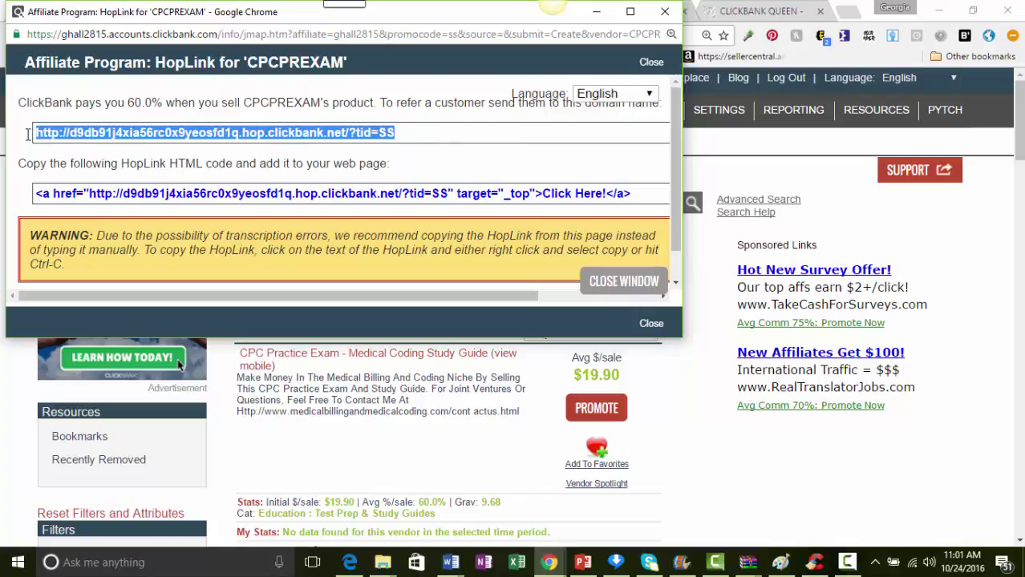
pyautogui.rightClick(79, 133)
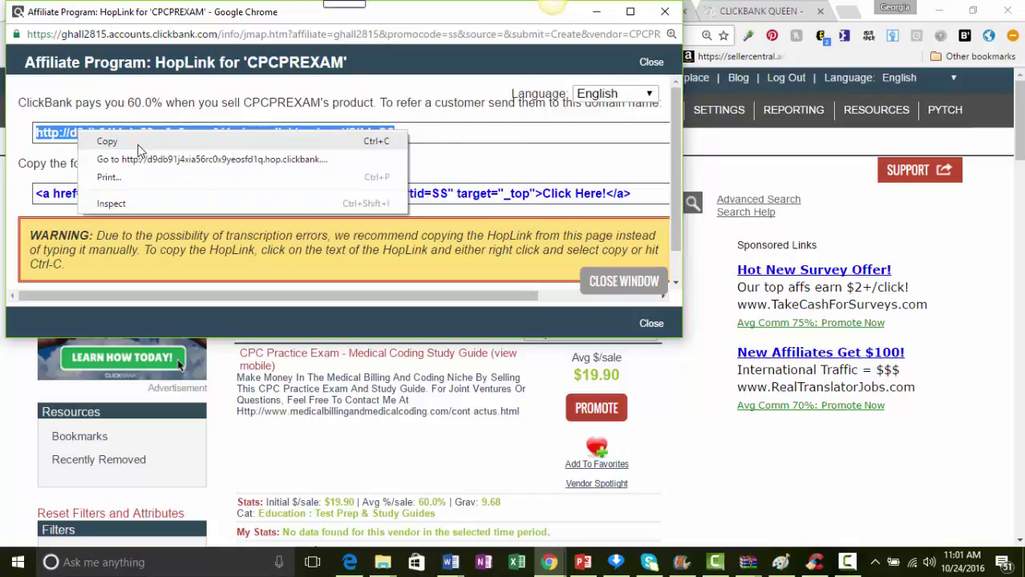
pyautogui.click(107, 141)
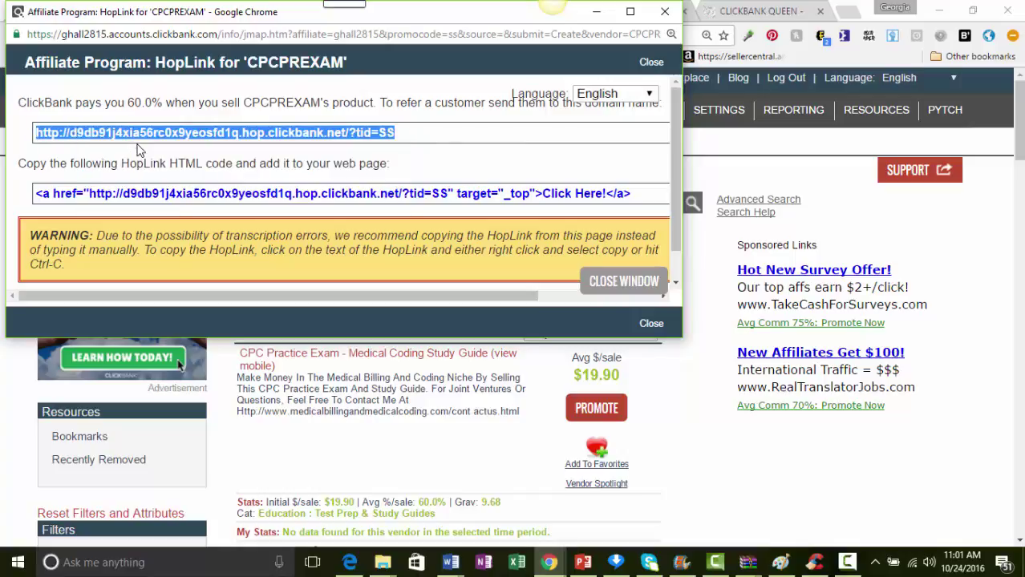
pyautogui.click(598, 12)
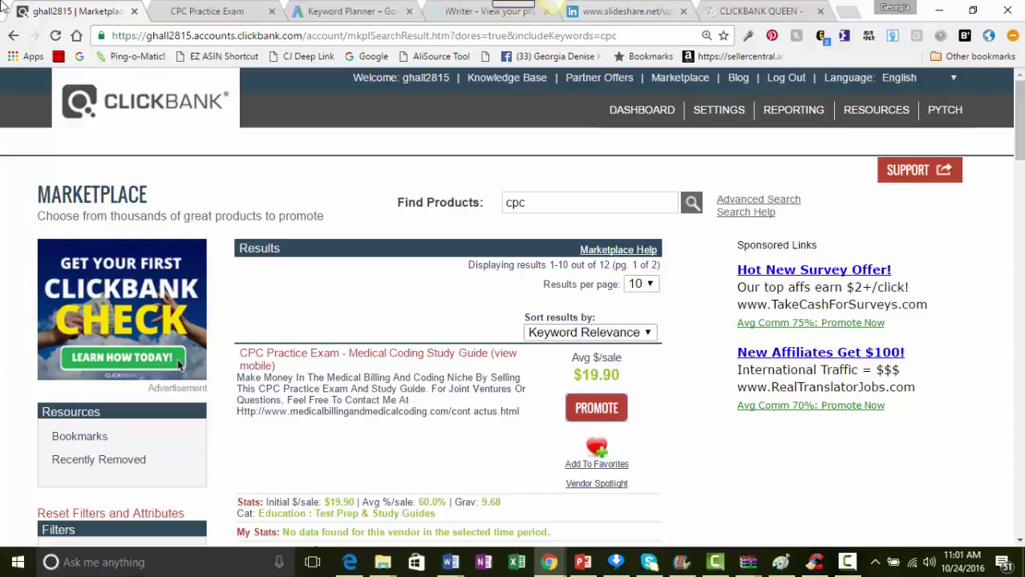
# Step: Go to the WordPress dashboard of the ClickBank Queen site and open the form for adding a new Pretty Link
pyautogui.click(764, 12)
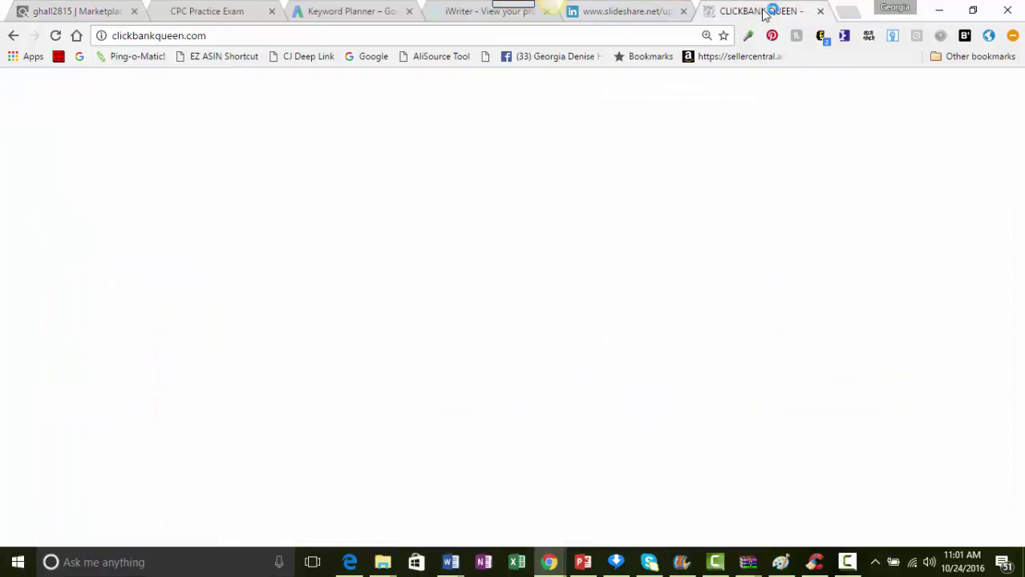
pyautogui.moveTo(106, 95)
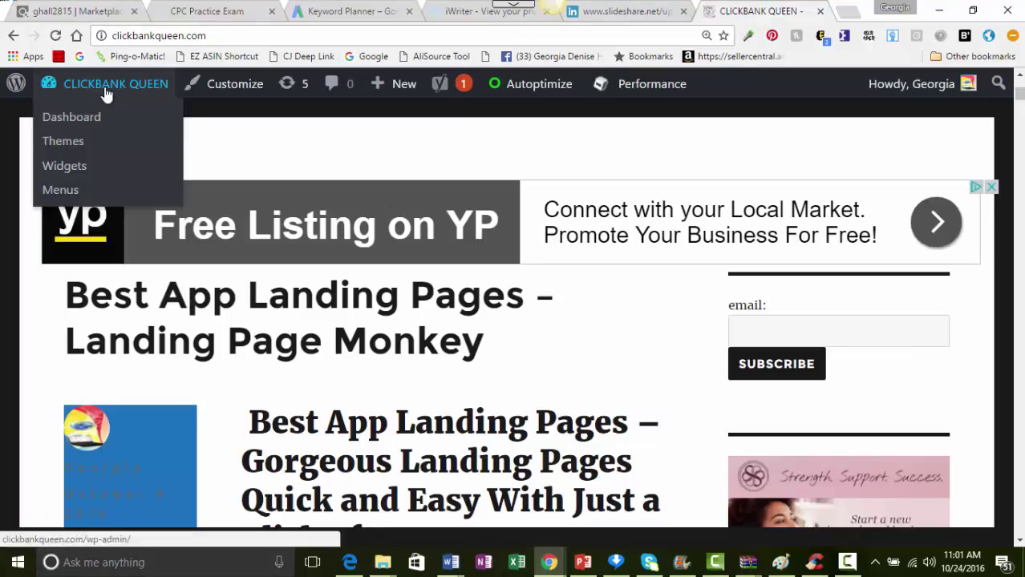
pyautogui.click(94, 118)
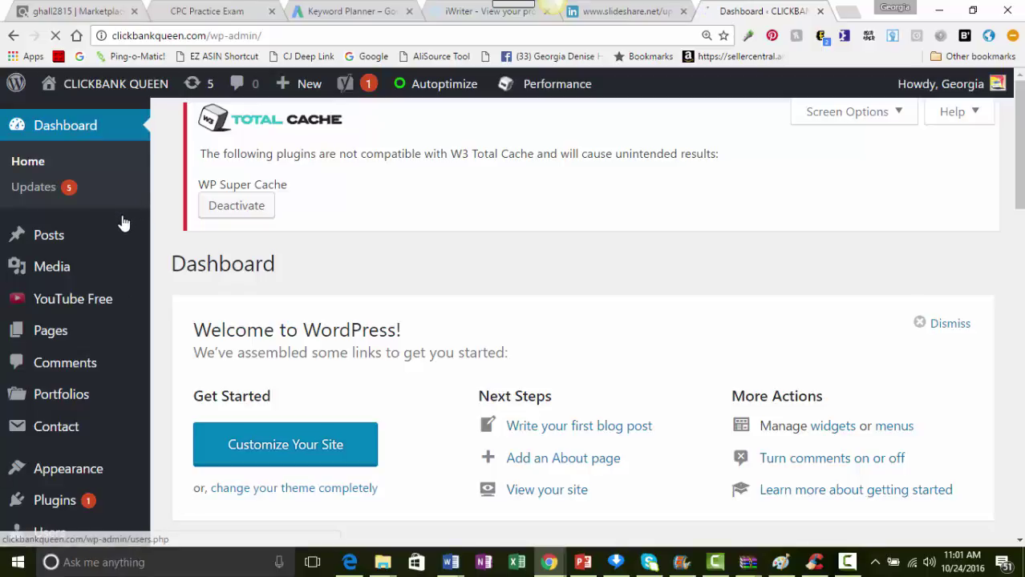
pyautogui.scroll(-10, 115, 252)
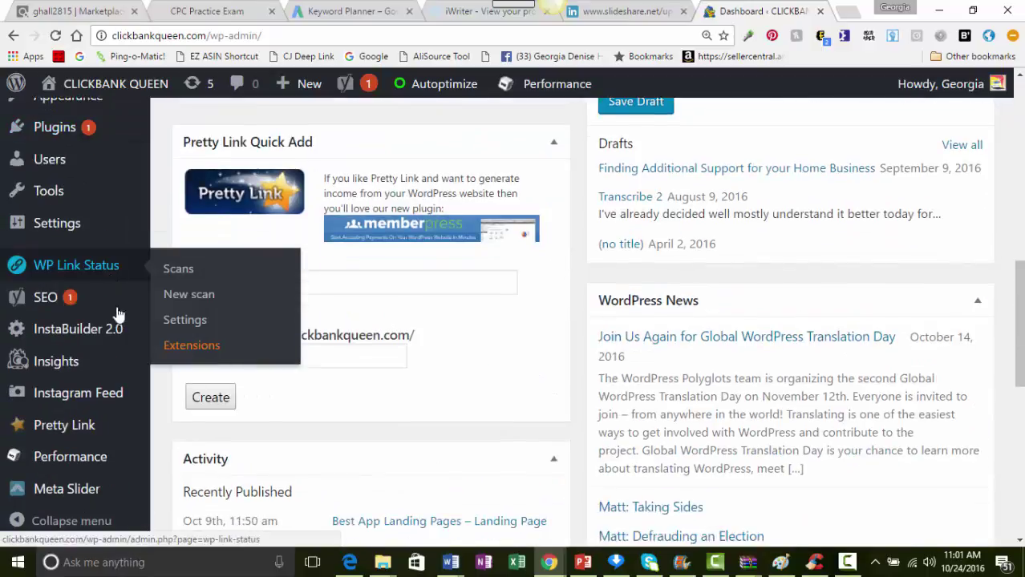
pyautogui.moveTo(59, 431)
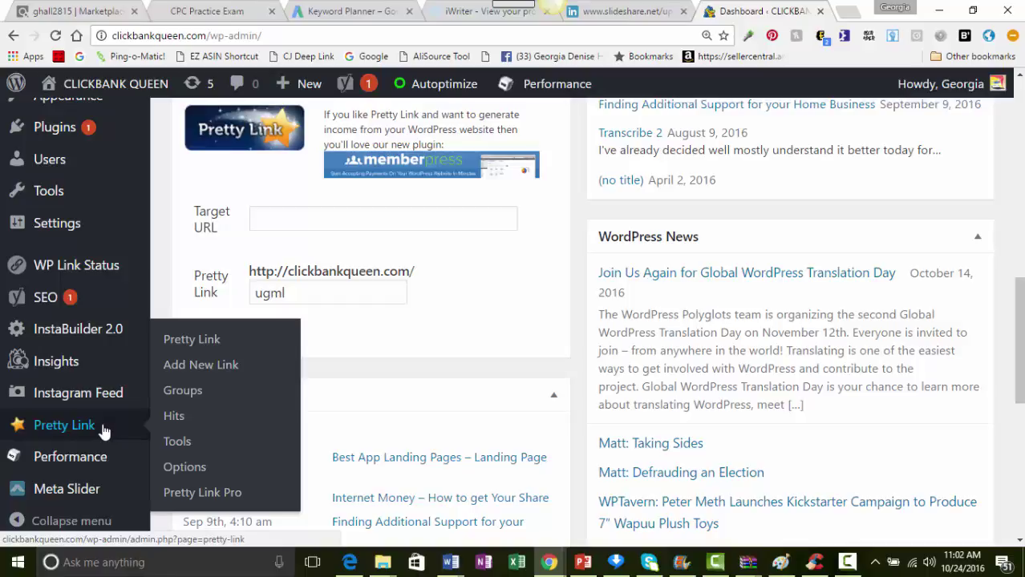
pyautogui.moveTo(49, 456)
pyautogui.click(201, 367)
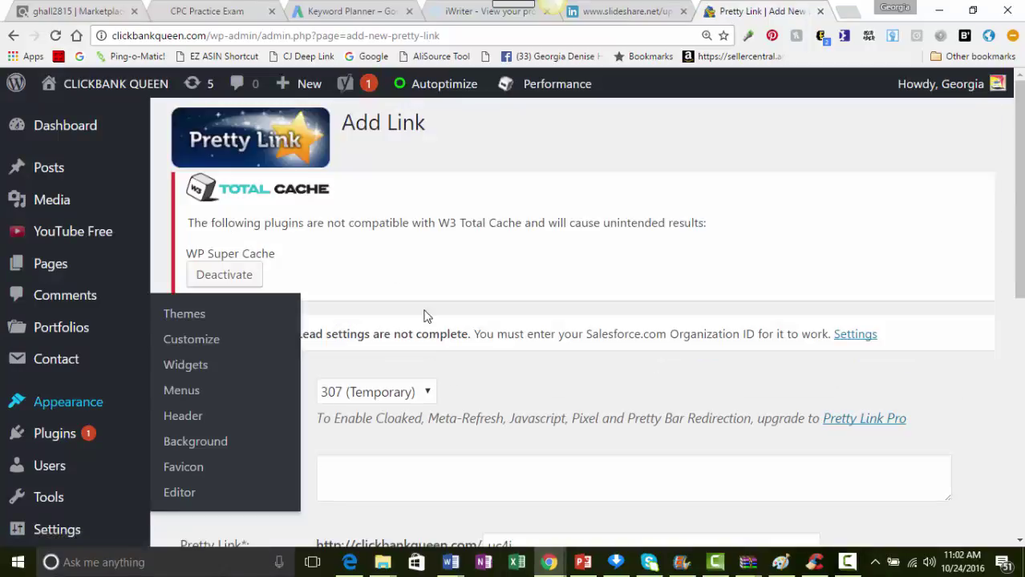
# Step: Paste the copied HopLink as the target URL of the new Pretty Link
pyautogui.scroll(-1, 351, 363)
pyautogui.click(372, 414)
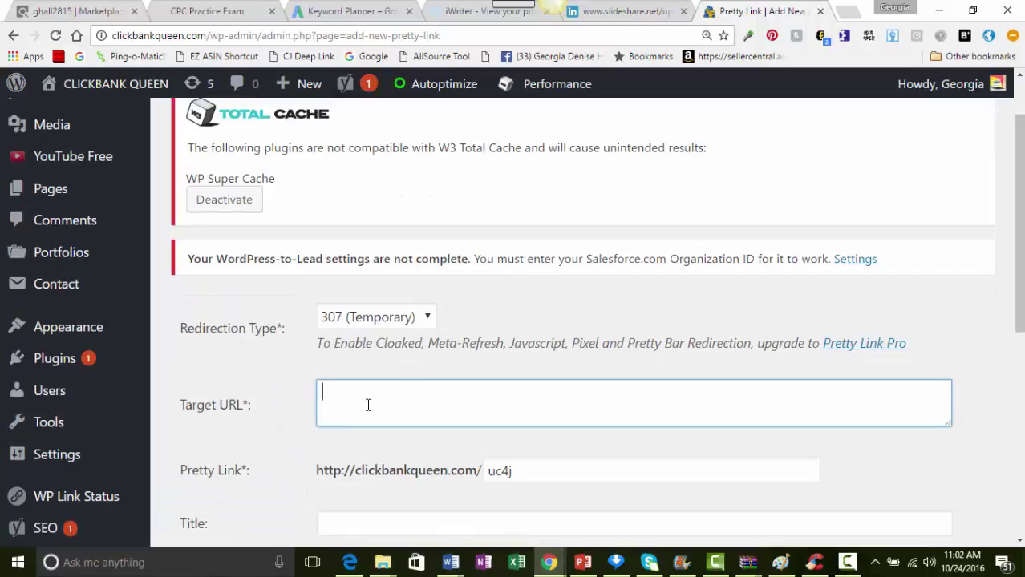
pyautogui.rightClick(368, 411)
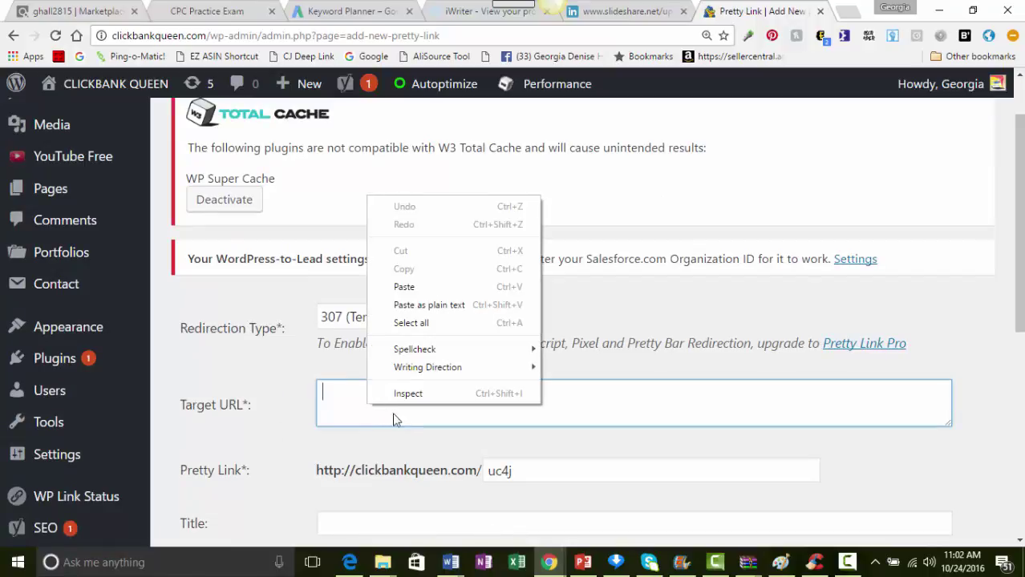
pyautogui.click(416, 287)
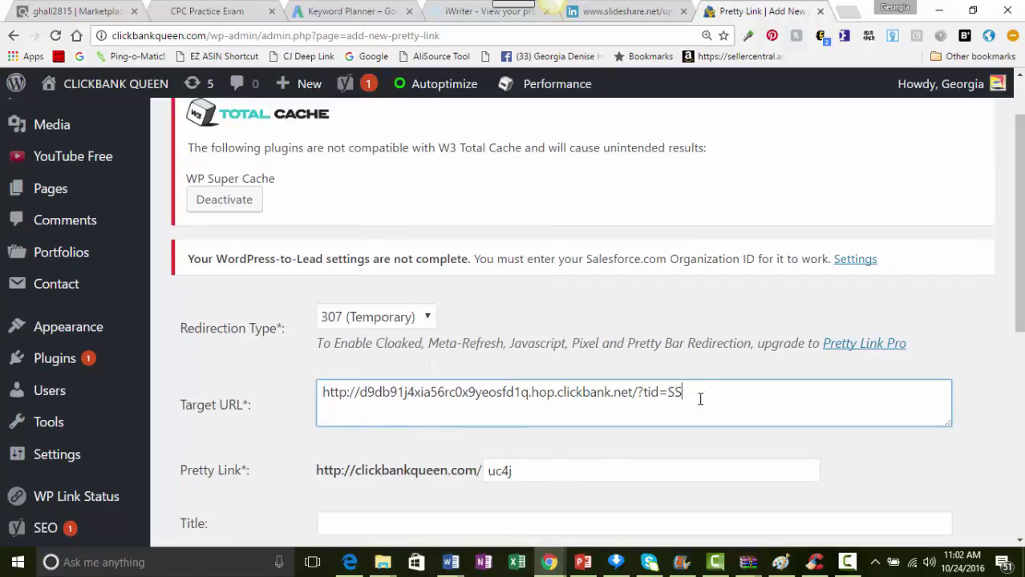
# Step: Replace the suggested Pretty Link slug with "coding" and create the link
pyautogui.click(518, 471)
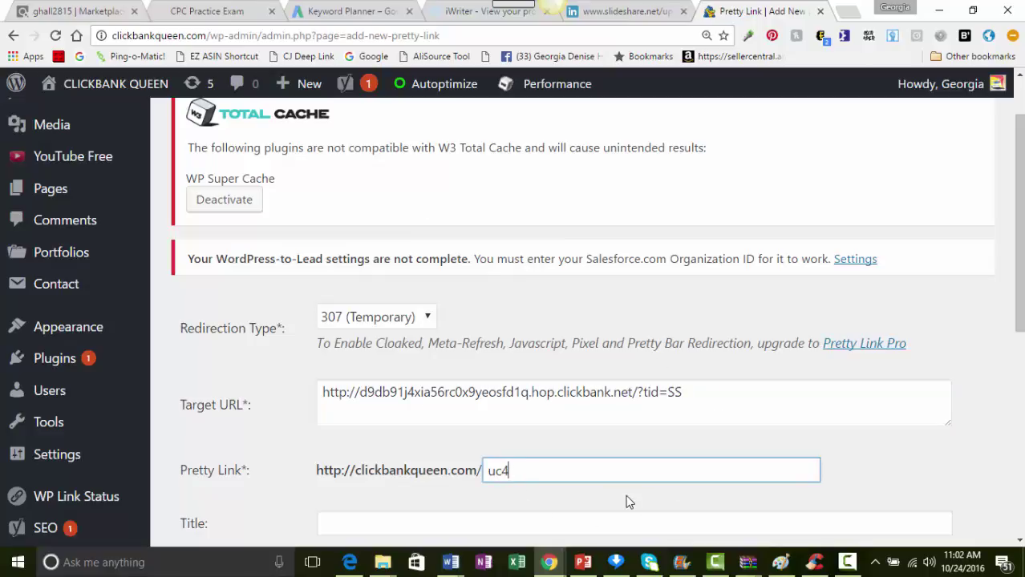
pyautogui.press('BackSpace')
pyautogui.press('BackSpace')
pyautogui.write('g')
pyautogui.scroll(-1, 878, 405)
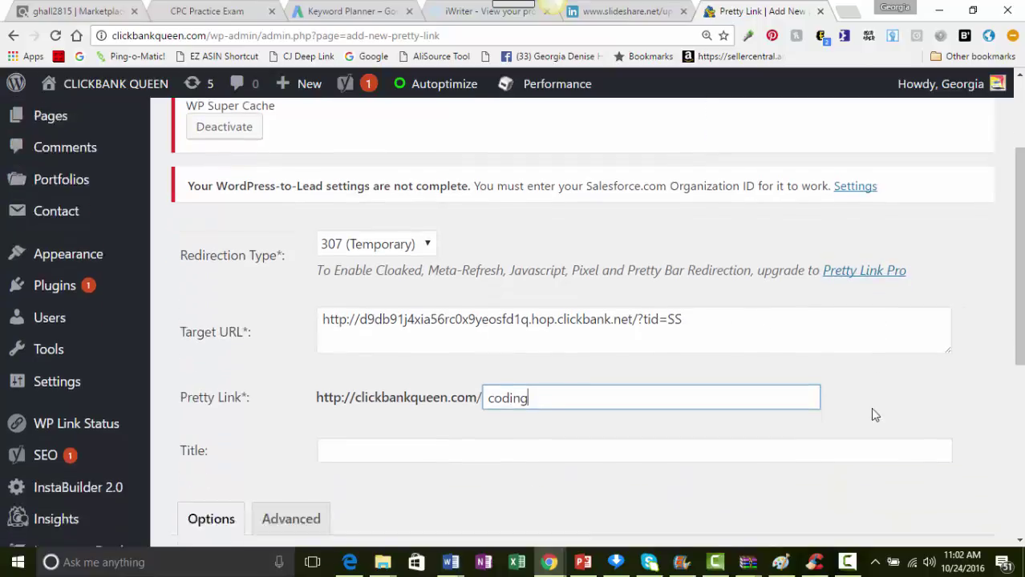
pyautogui.scroll(-4, 874, 415)
pyautogui.scroll(-1, 998, 269)
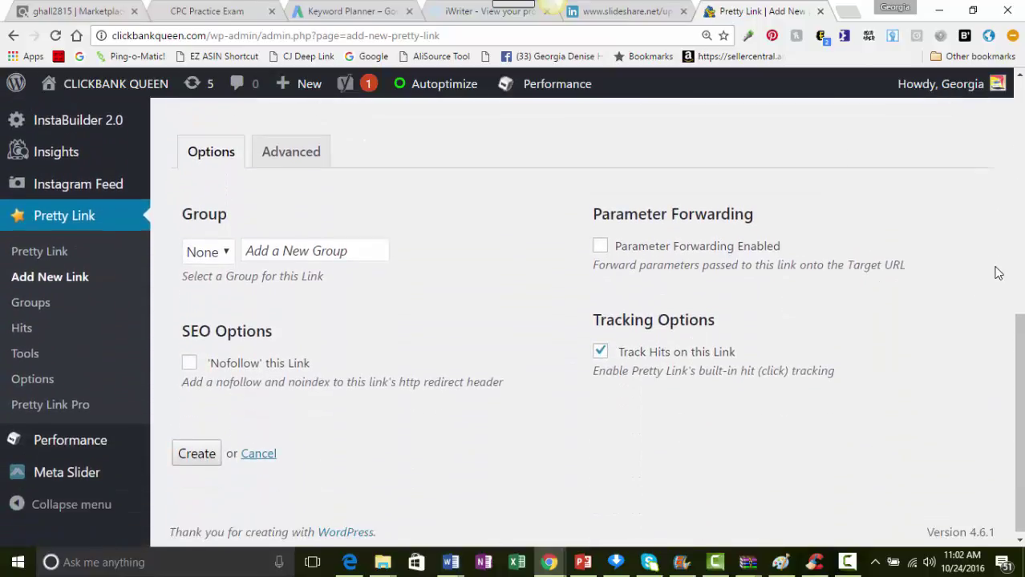
pyautogui.click(193, 454)
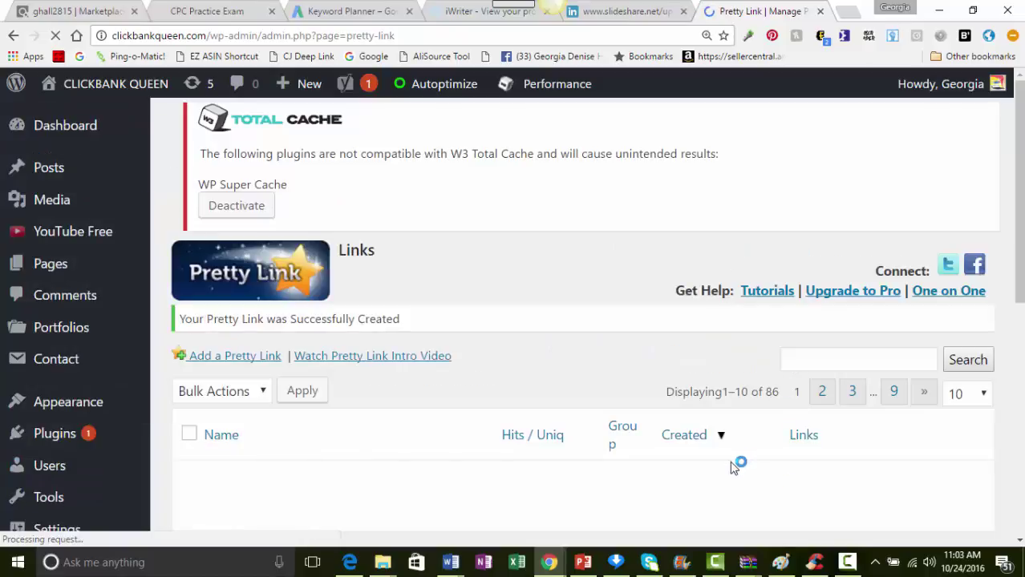
pyautogui.scroll(-2, 730, 471)
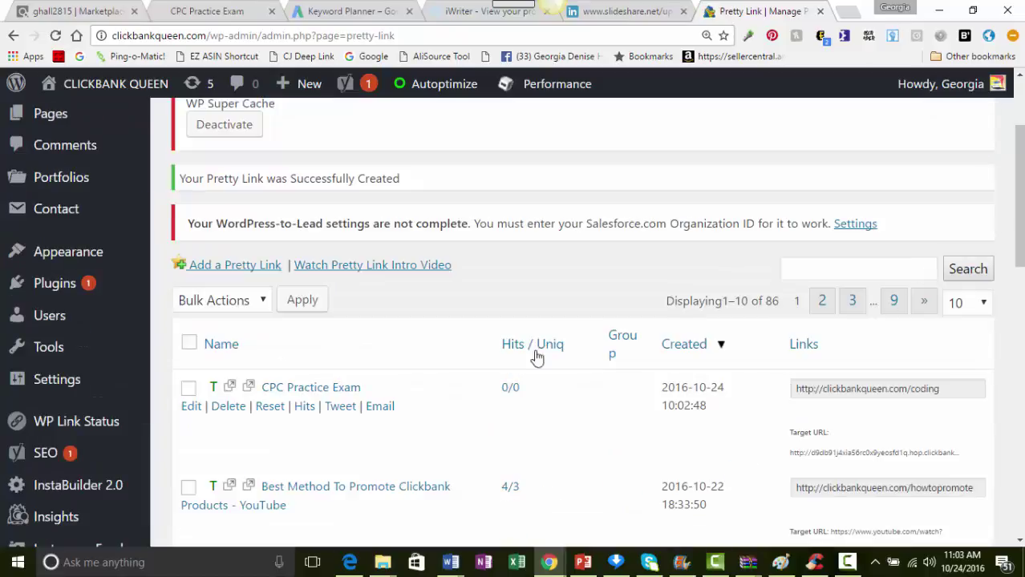
pyautogui.moveTo(249, 399)
pyautogui.click(906, 391)
pyautogui.click(943, 385)
pyautogui.click(945, 397)
pyautogui.click(889, 390)
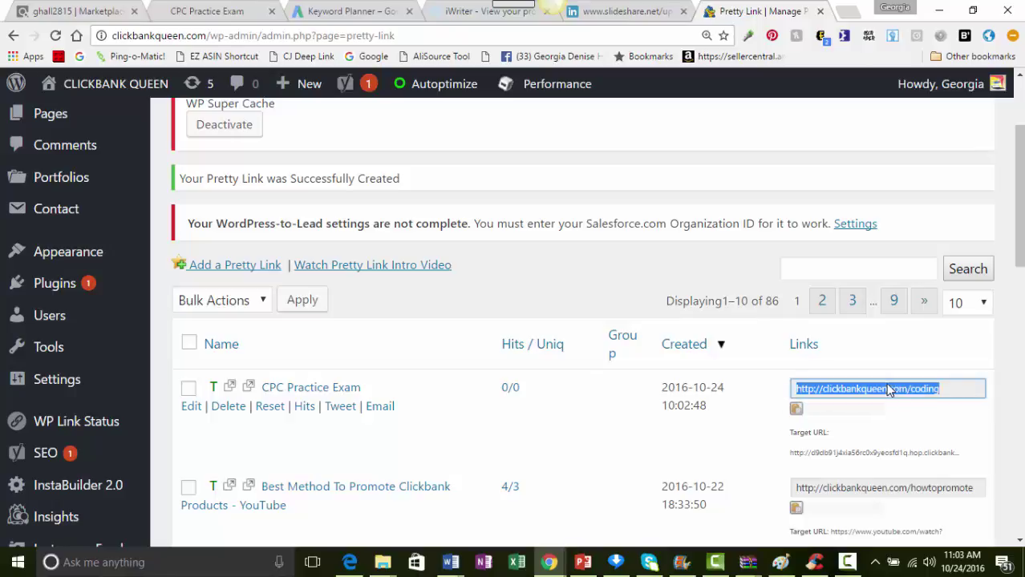
pyautogui.rightClick(934, 391)
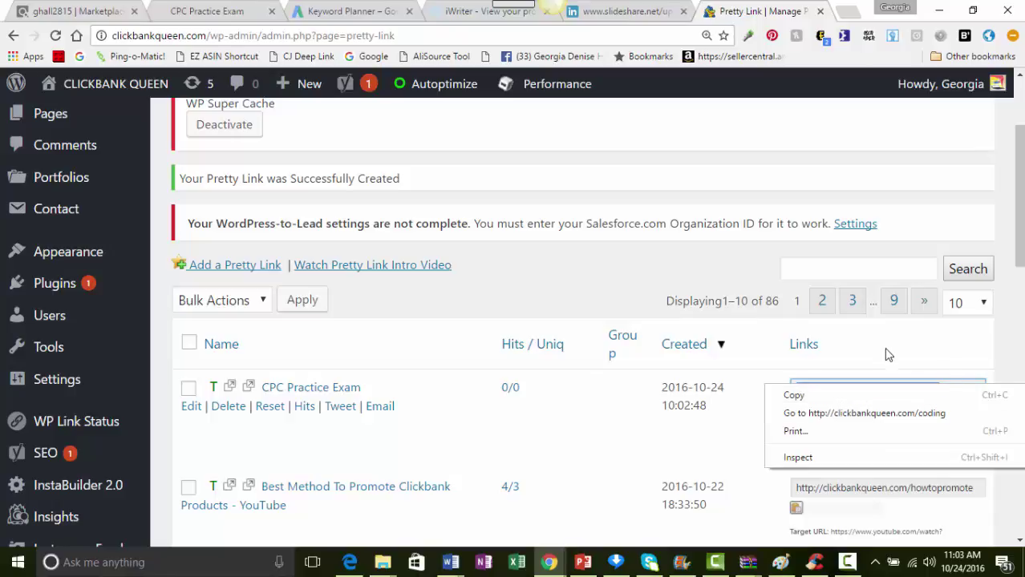
pyautogui.click(923, 374)
pyautogui.moveTo(947, 395)
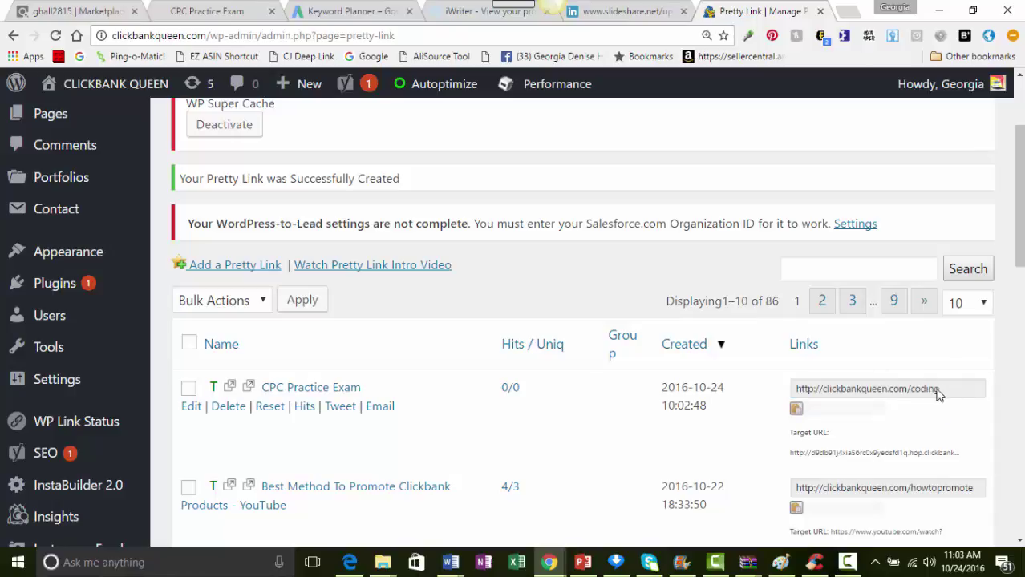
pyautogui.click(934, 390)
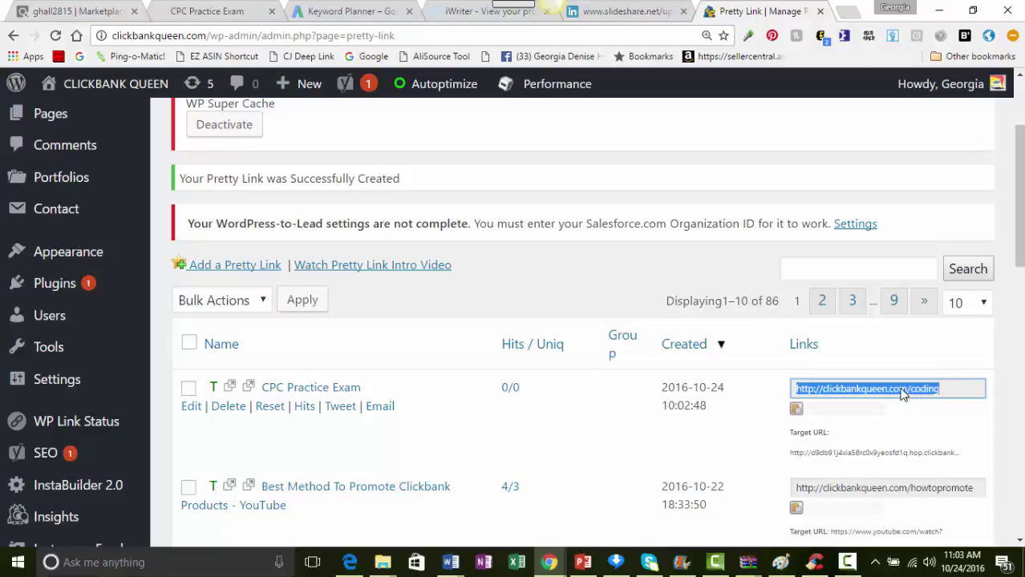
pyautogui.rightClick(902, 392)
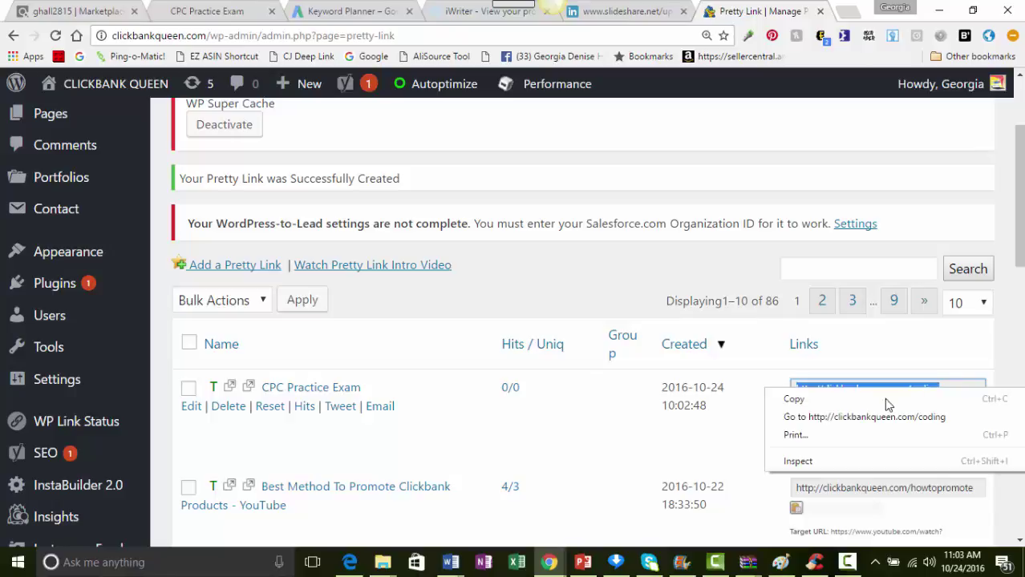
pyautogui.click(794, 399)
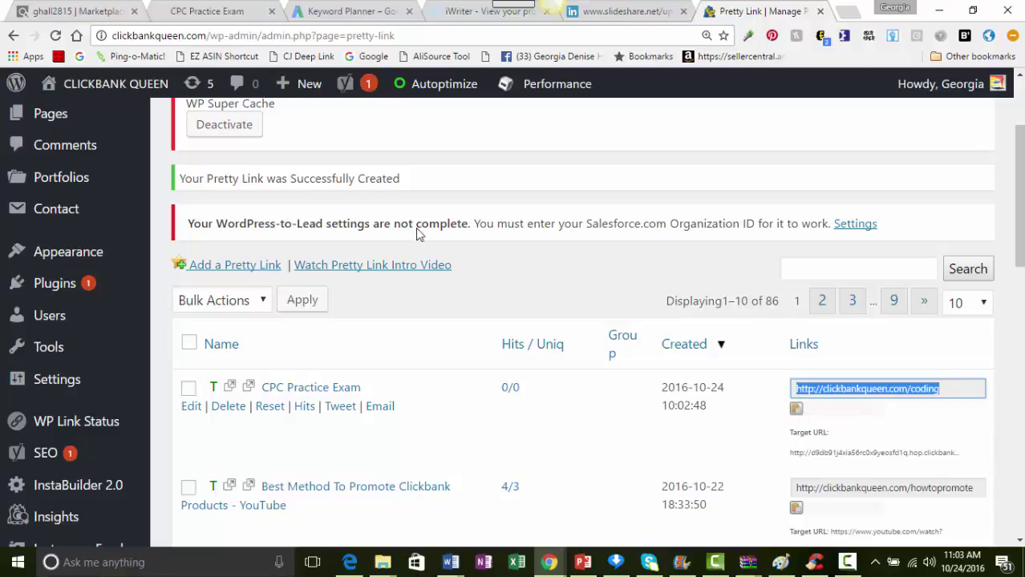
pyautogui.click(450, 563)
pyautogui.click(511, 519)
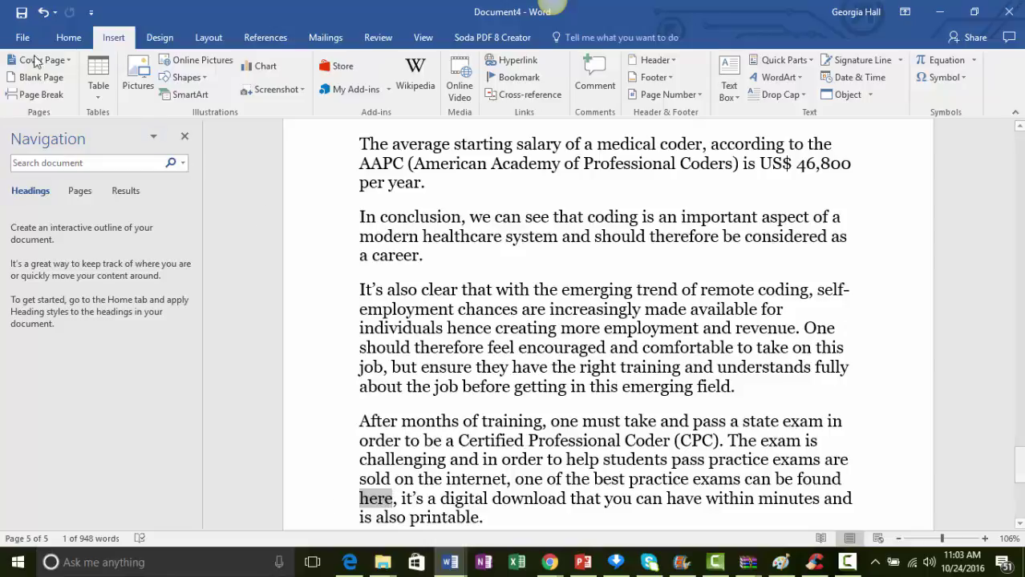
pyautogui.click(67, 40)
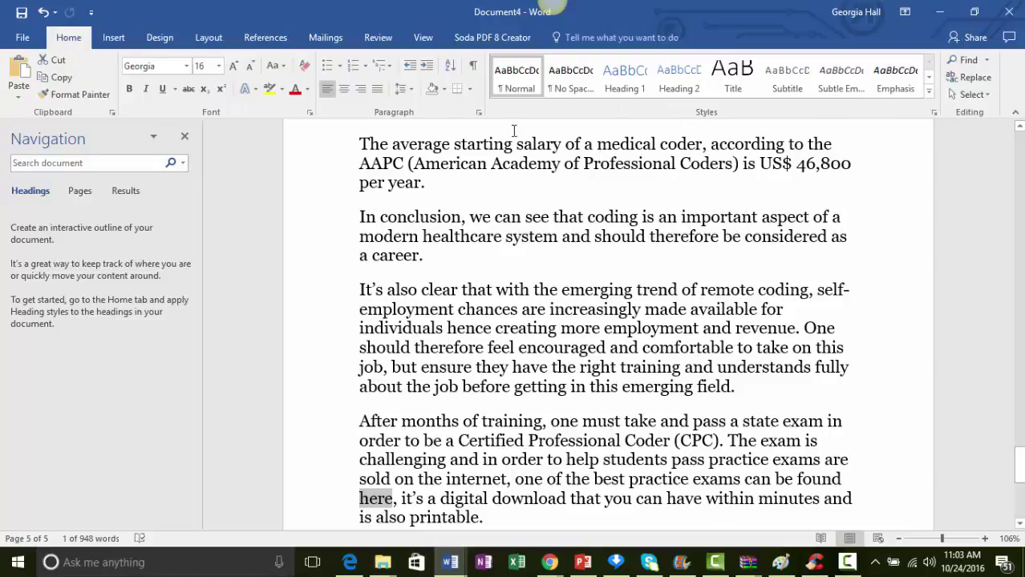
pyautogui.click(114, 40)
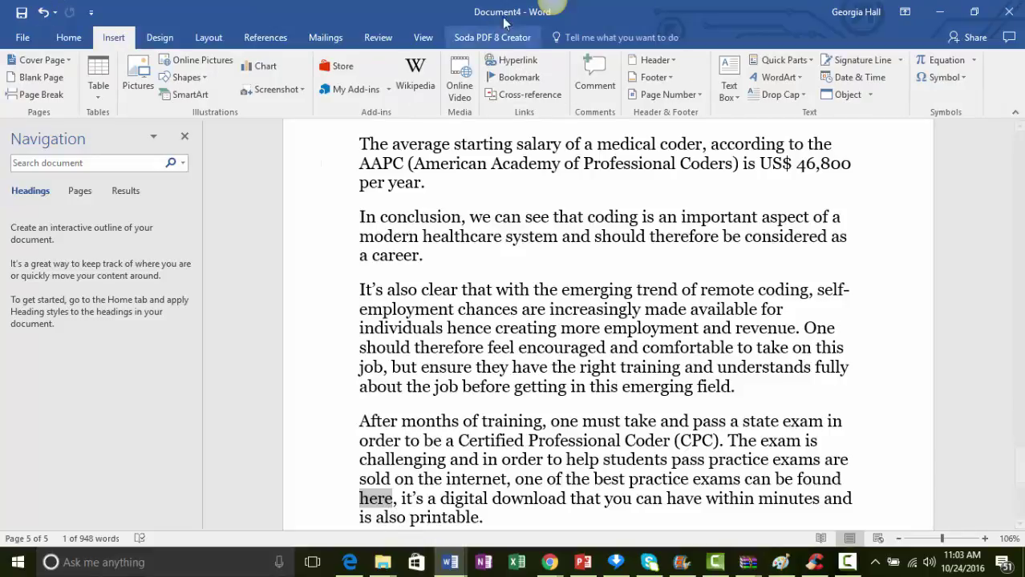
pyautogui.click(519, 62)
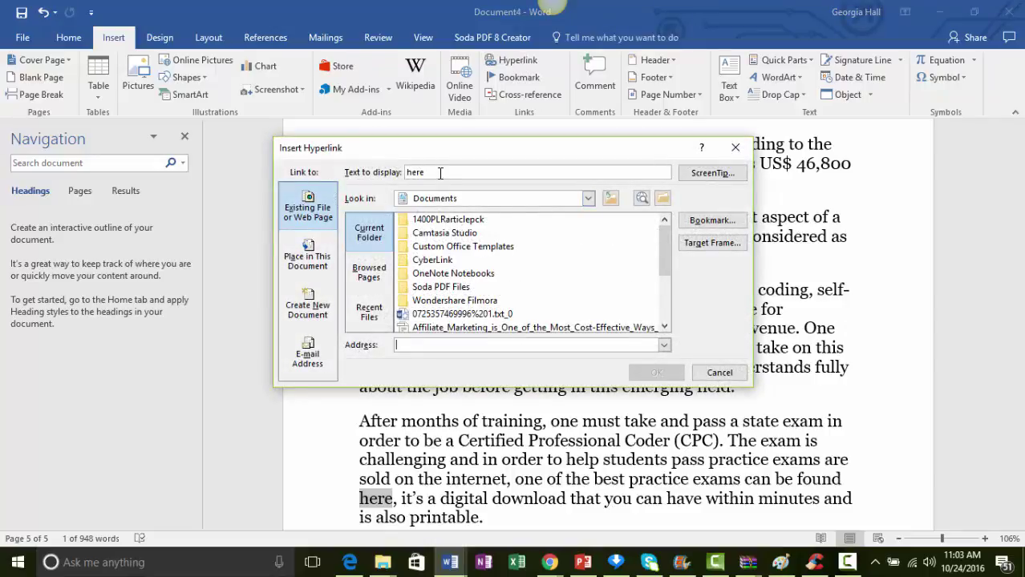
pyautogui.rightClick(404, 345)
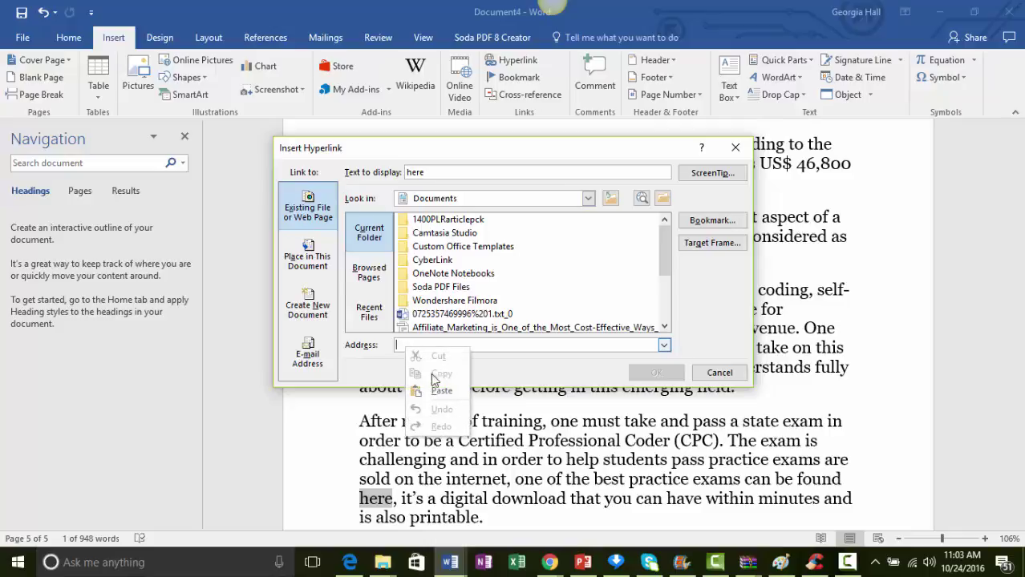
pyautogui.click(442, 391)
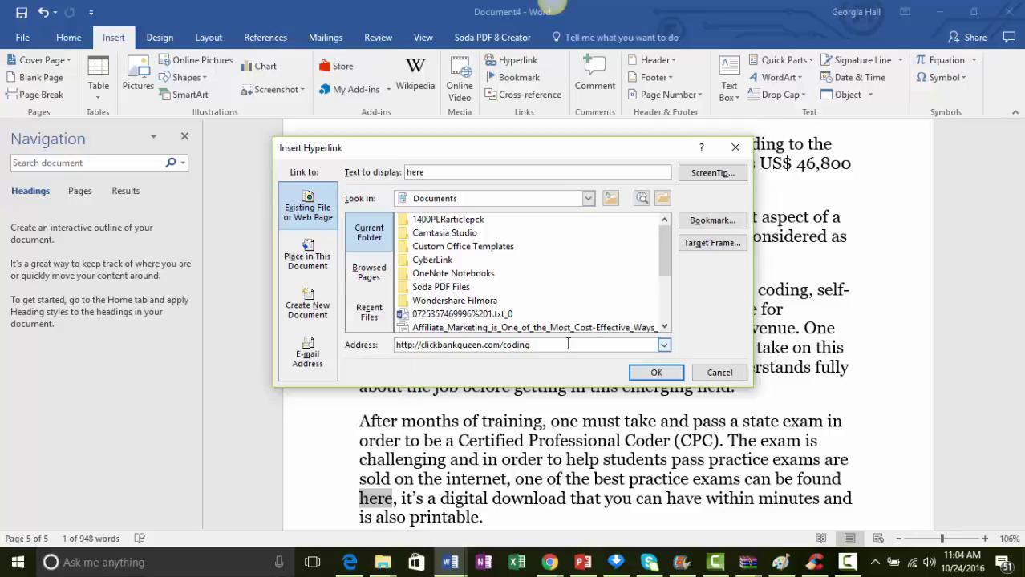
pyautogui.click(654, 372)
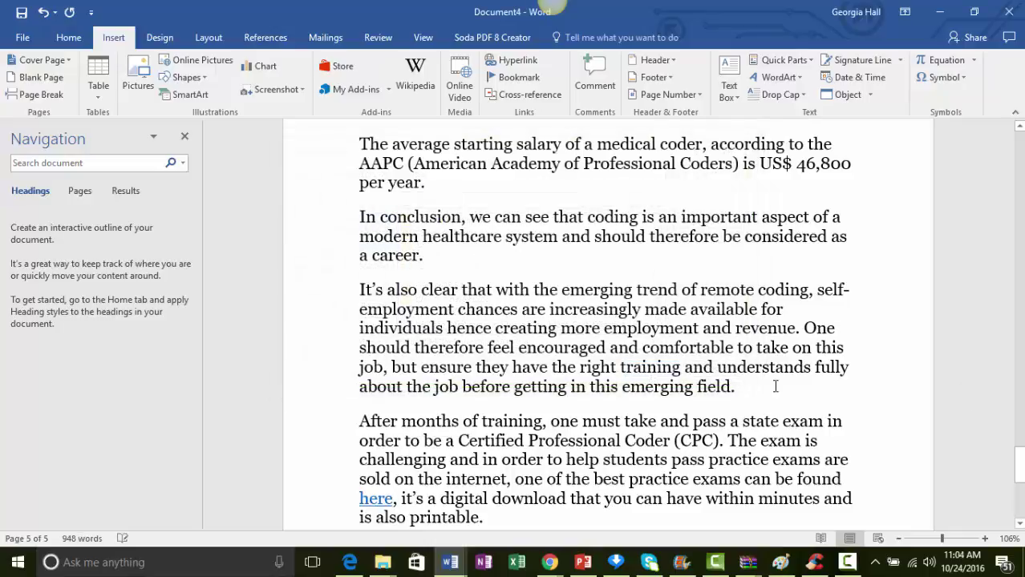
pyautogui.moveTo(1018, 465); pyautogui.dragTo(1019, 500)
pyautogui.scroll(2, 579, 366)
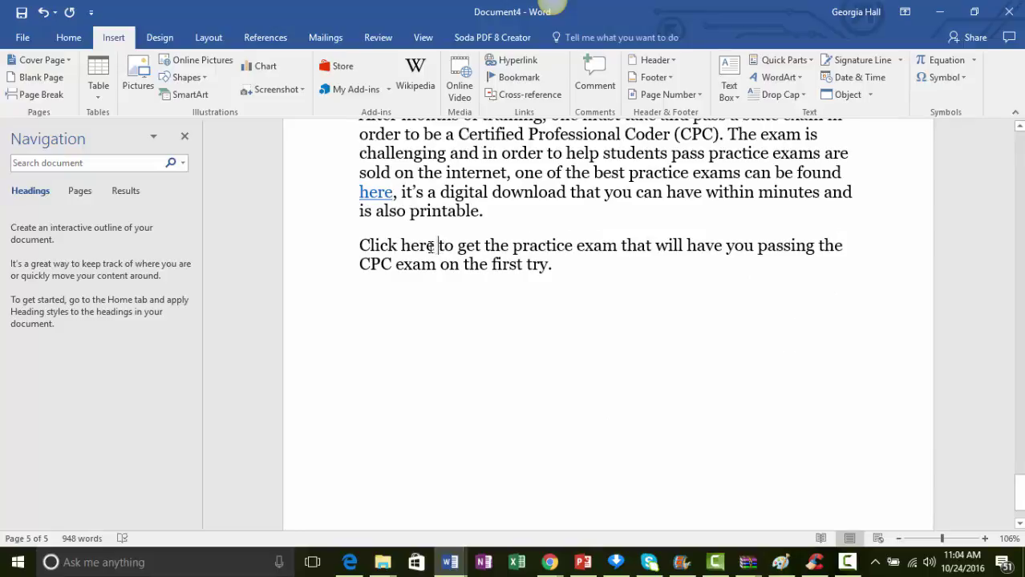
pyautogui.moveTo(432, 247); pyautogui.dragTo(374, 251)
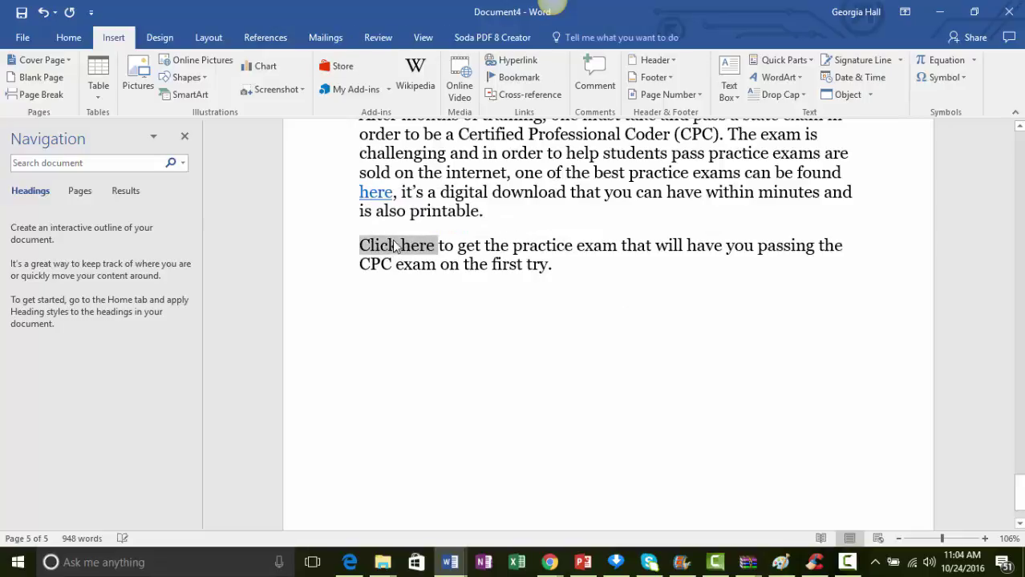
pyautogui.click(510, 63)
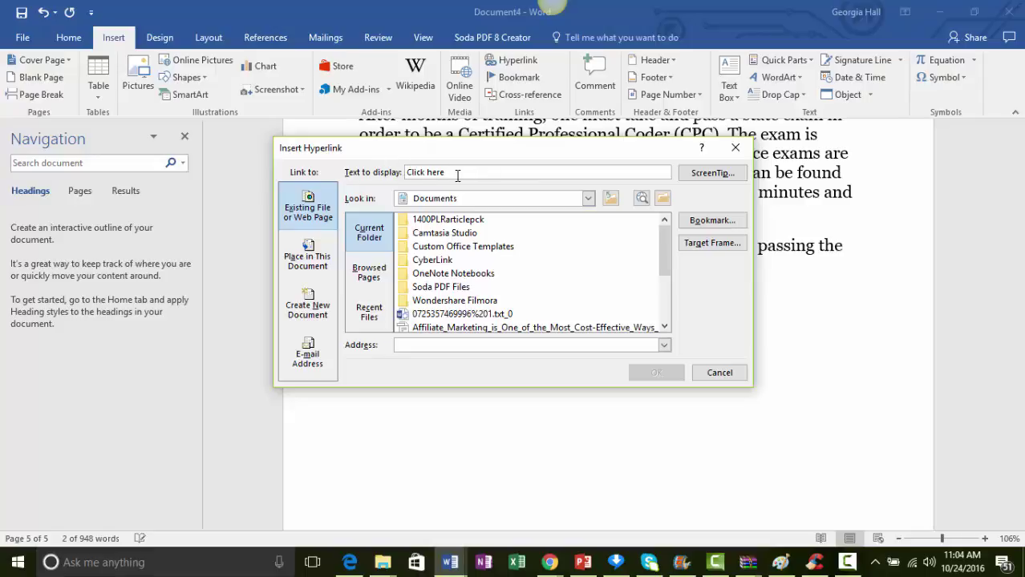
pyautogui.rightClick(417, 345)
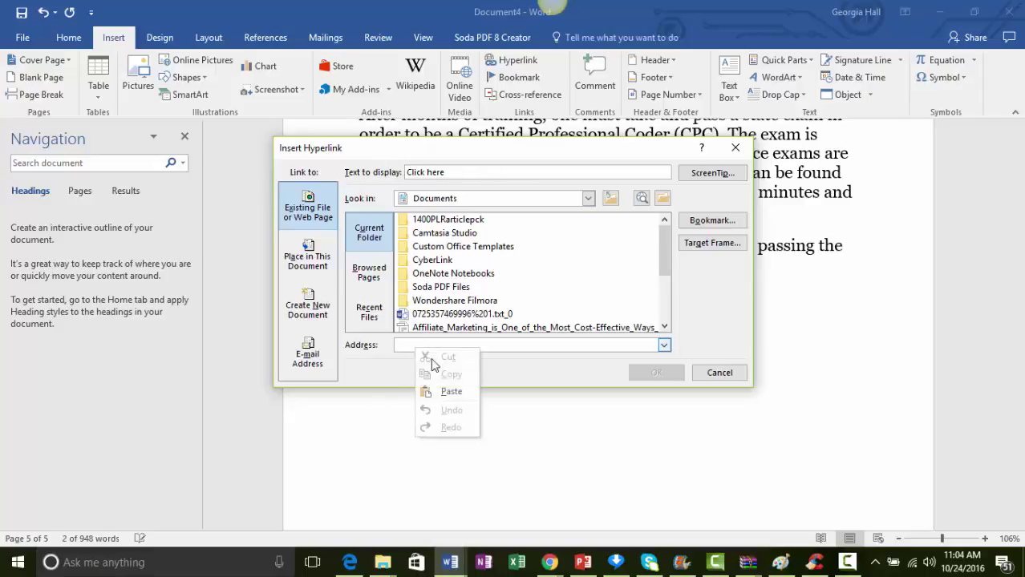
pyautogui.click(433, 395)
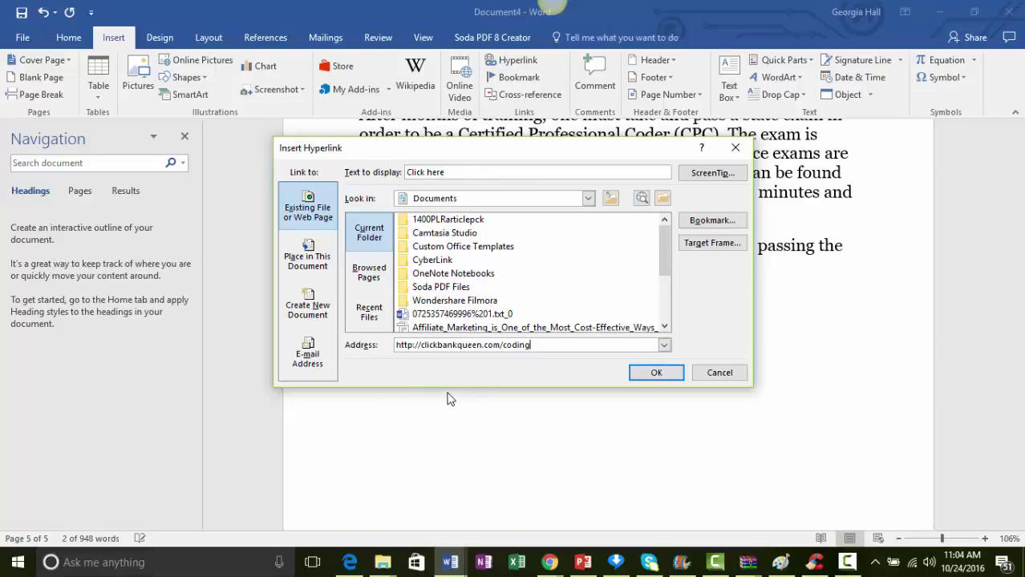
pyautogui.click(656, 373)
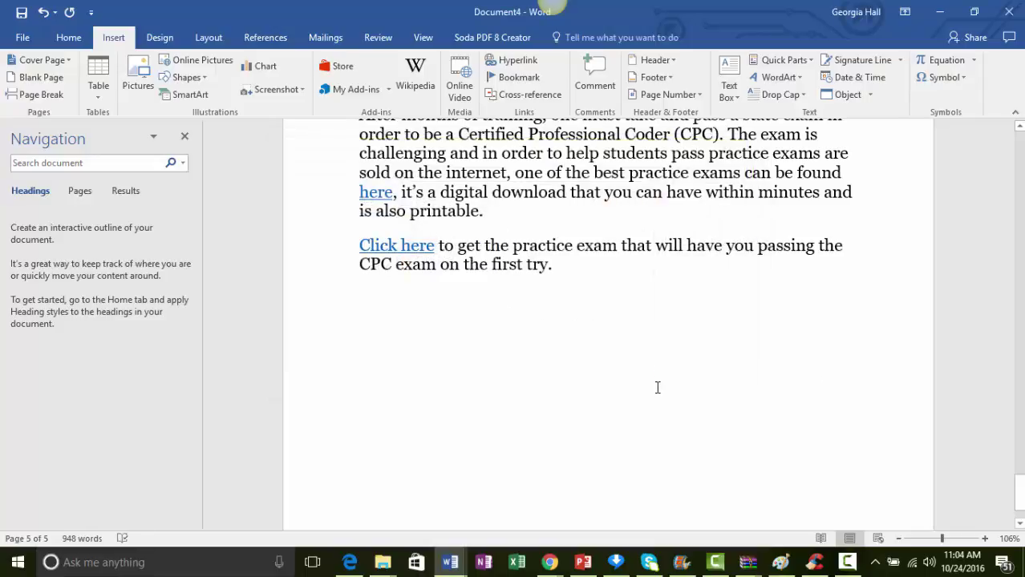
# Step: Review the whole article from the closing links up to the title page and back, checking its text, pictures and links
pyautogui.scroll(3, 656, 388)
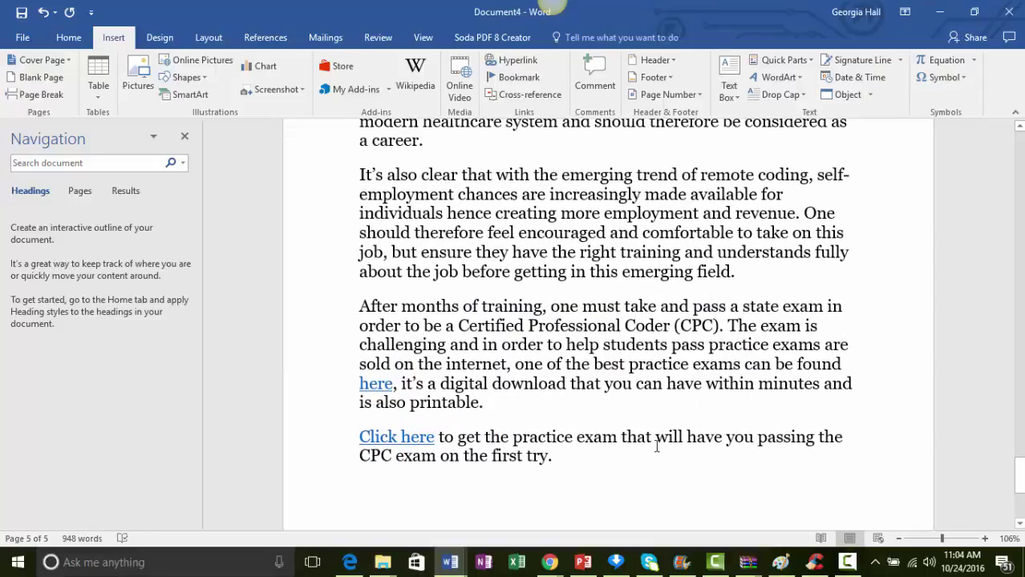
pyautogui.scroll(3, 617, 426)
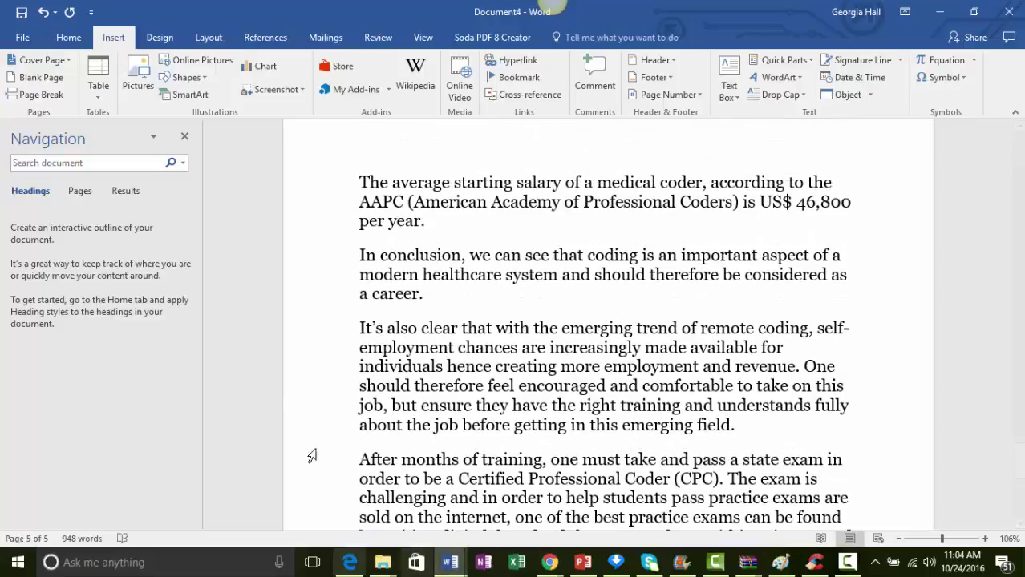
pyautogui.scroll(-1, 714, 388)
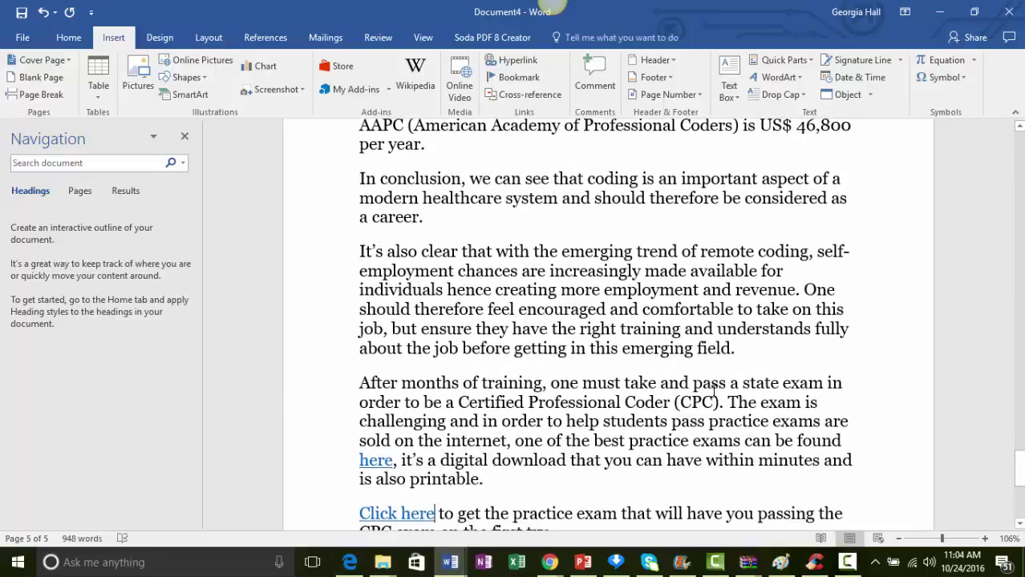
pyautogui.scroll(10, 713, 388)
pyautogui.scroll(10, 694, 398)
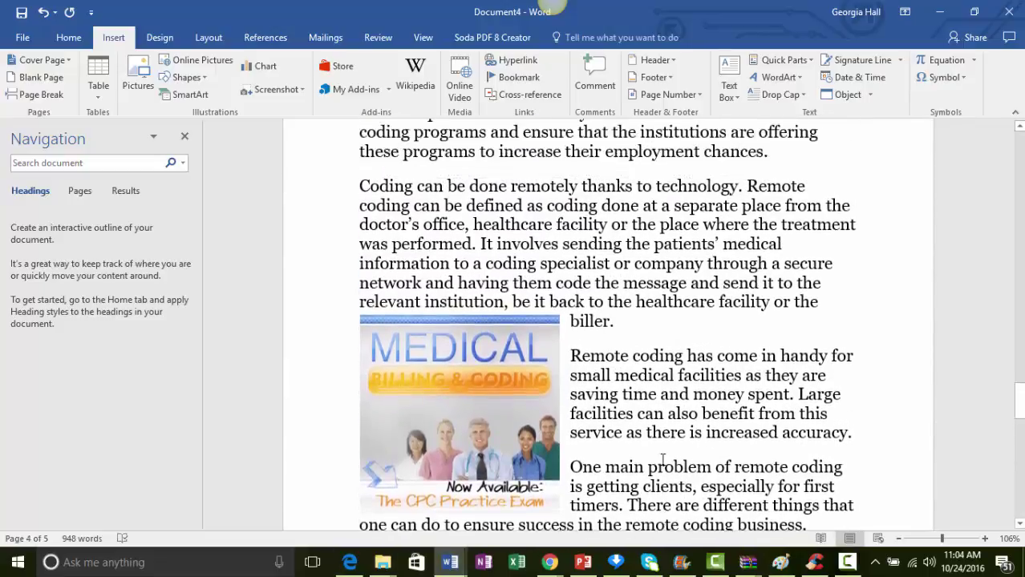
pyautogui.scroll(15, 632, 437)
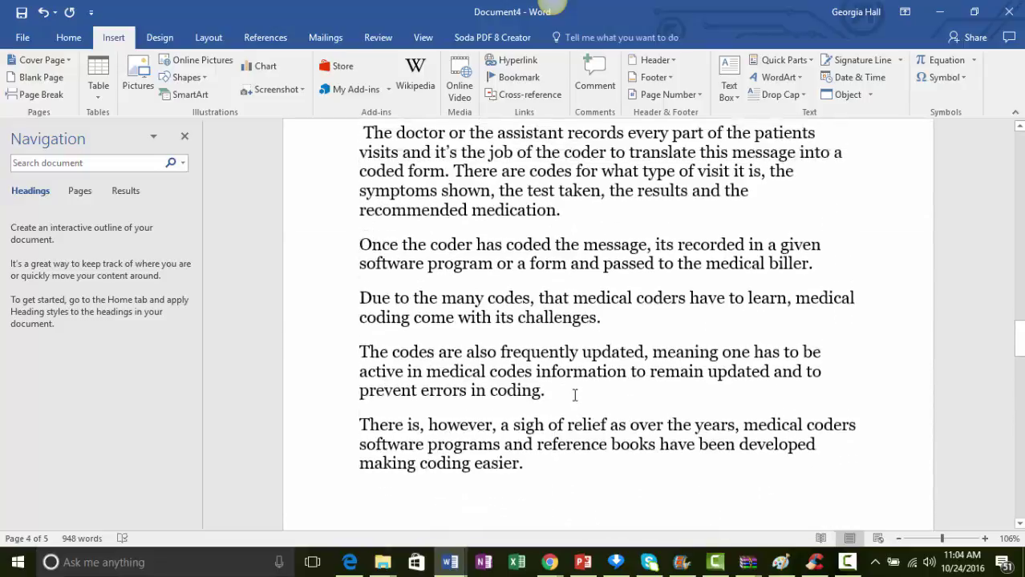
pyautogui.scroll(15, 566, 380)
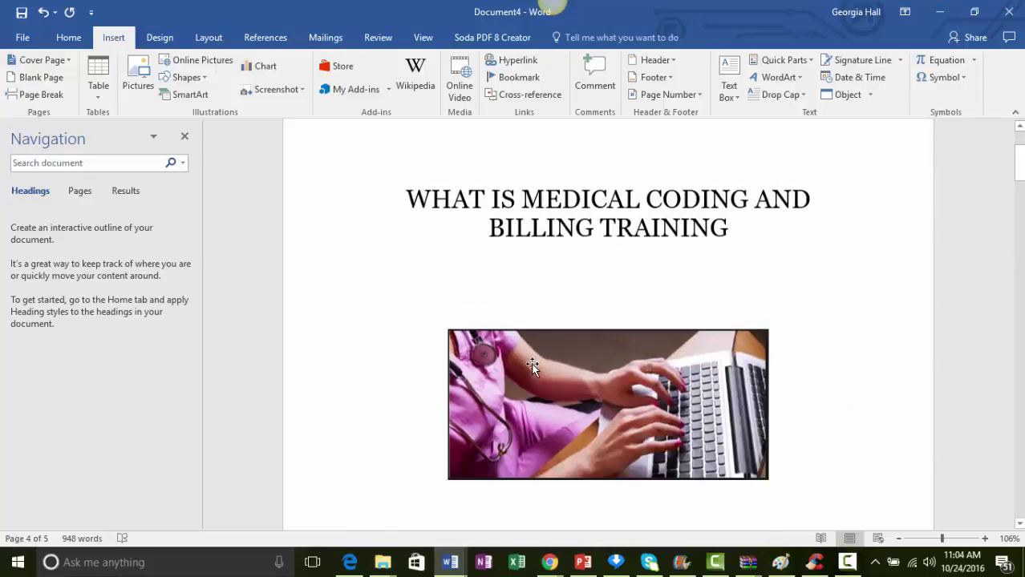
pyautogui.scroll(-10, 530, 363)
pyautogui.scroll(-15, 517, 362)
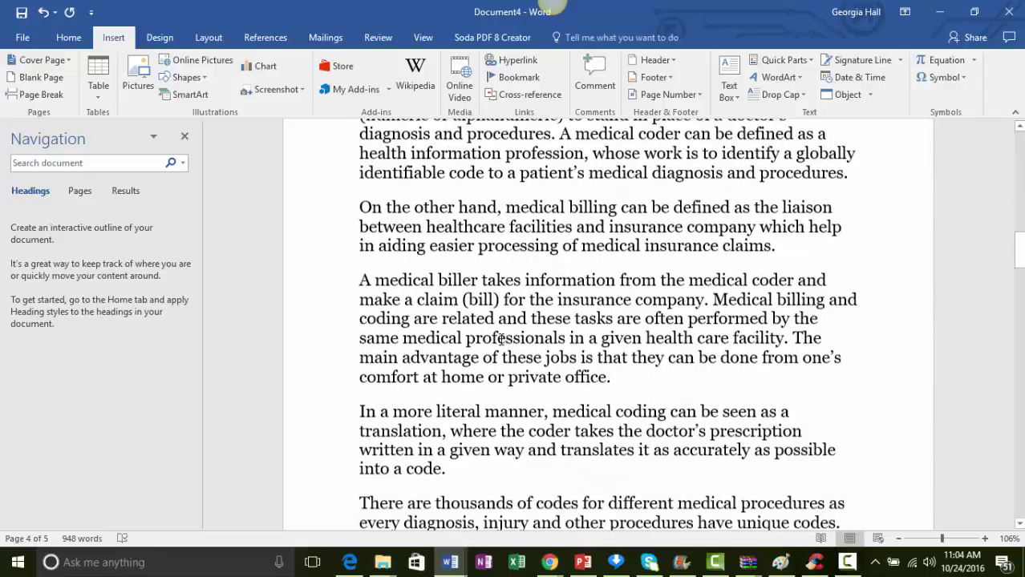
pyautogui.scroll(-15, 496, 347)
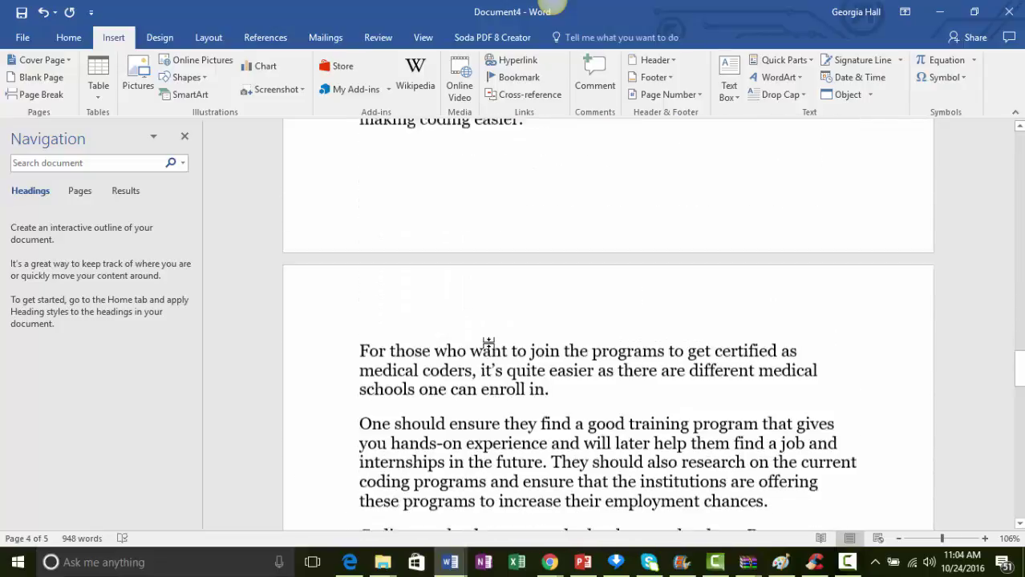
pyautogui.scroll(-8, 486, 343)
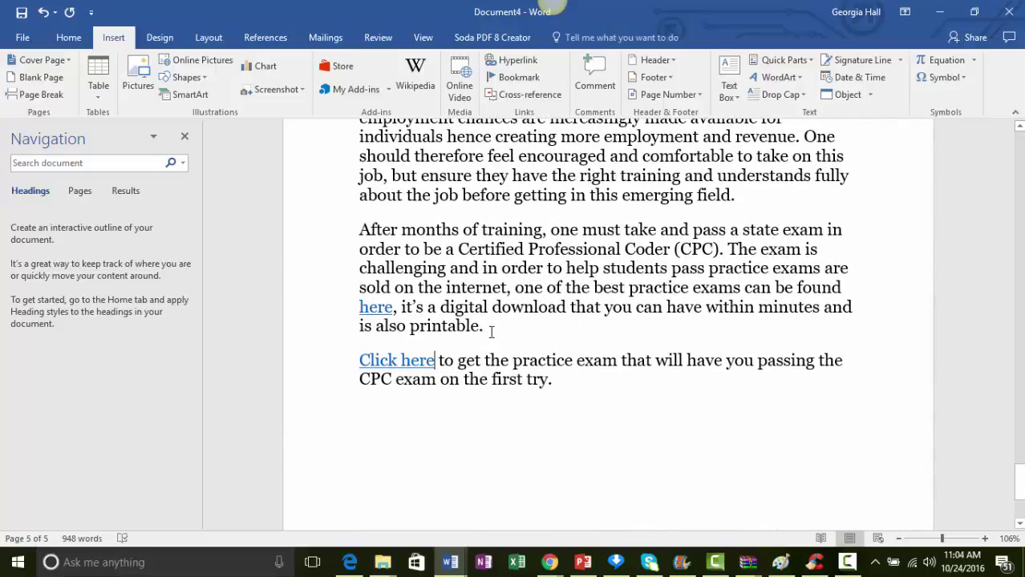
pyautogui.scroll(5, 765, 195)
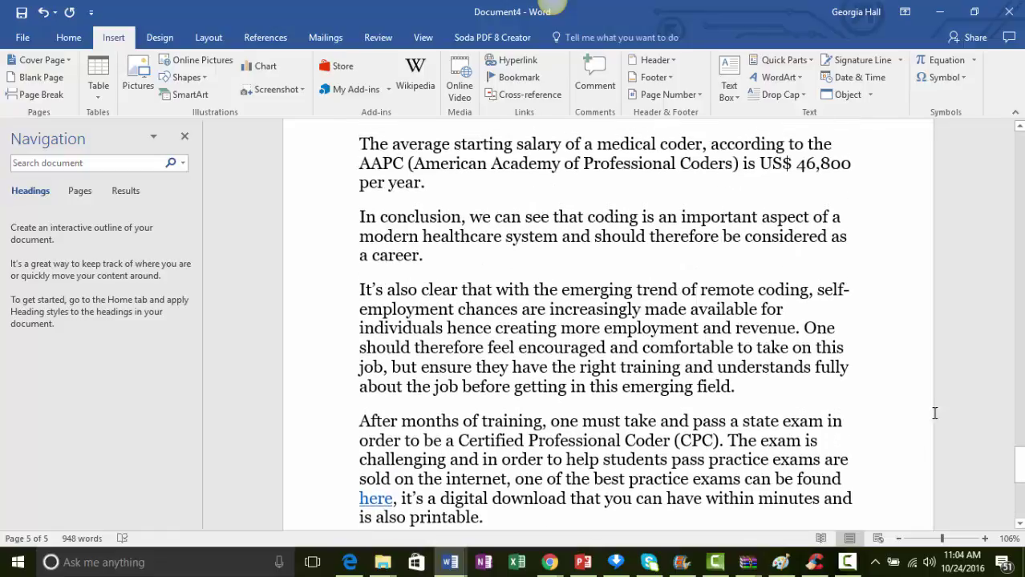
pyautogui.scroll(10, 676, 298)
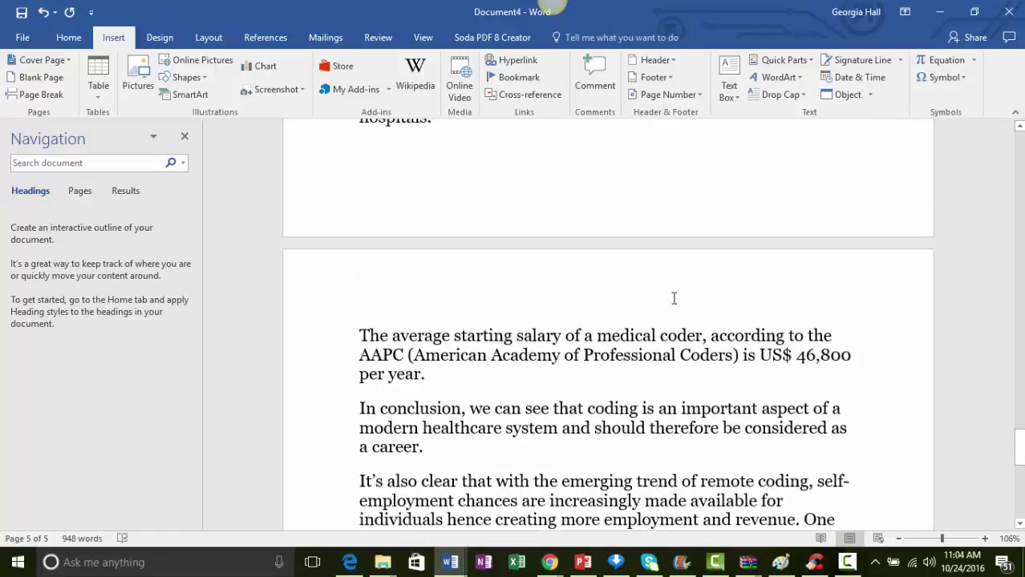
pyautogui.scroll(2, 676, 333)
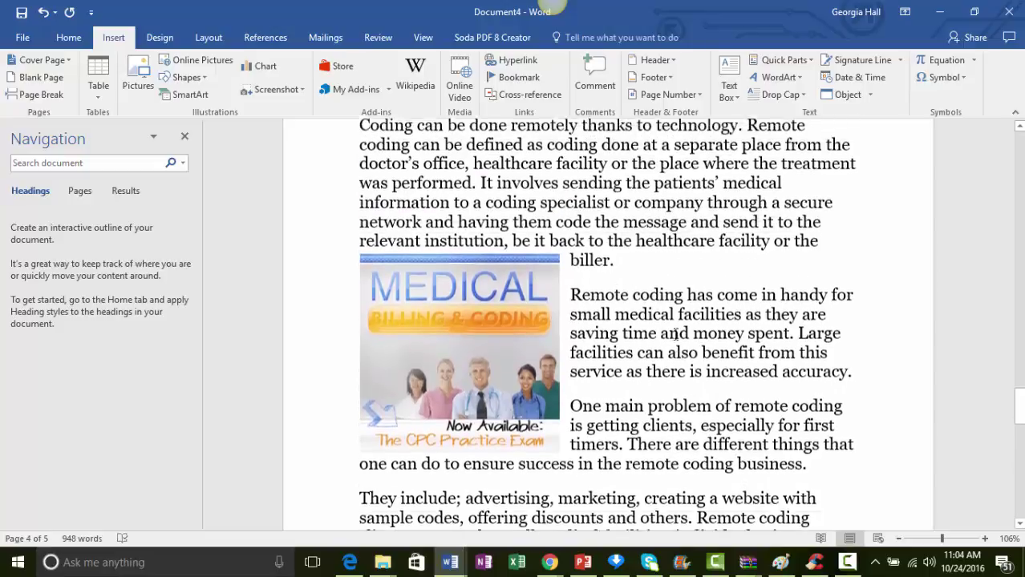
pyautogui.scroll(-10, 672, 336)
pyautogui.scroll(-10, 672, 337)
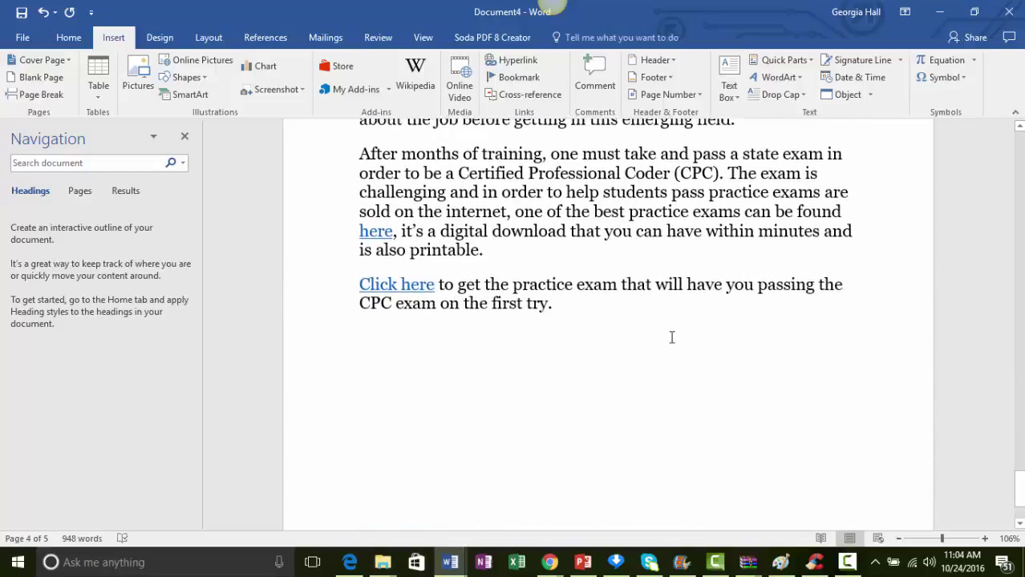
# Step: Move the Medical Billing & Coding picture up to page 3, beside the paragraph beginning "If a patient comes to a healthcare facility"
pyautogui.scroll(12, 671, 338)
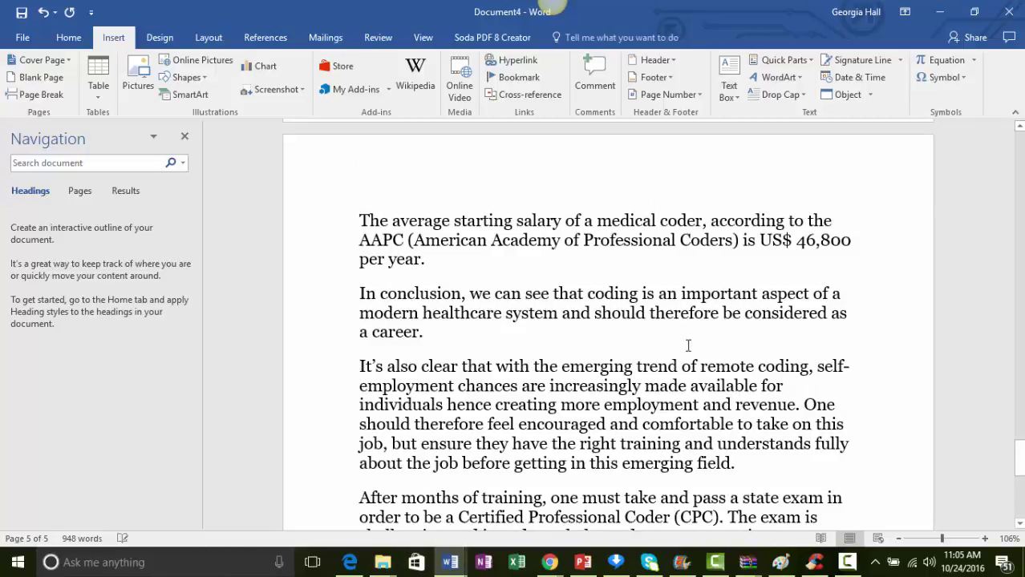
pyautogui.scroll(8, 689, 346)
pyautogui.scroll(3, 586, 411)
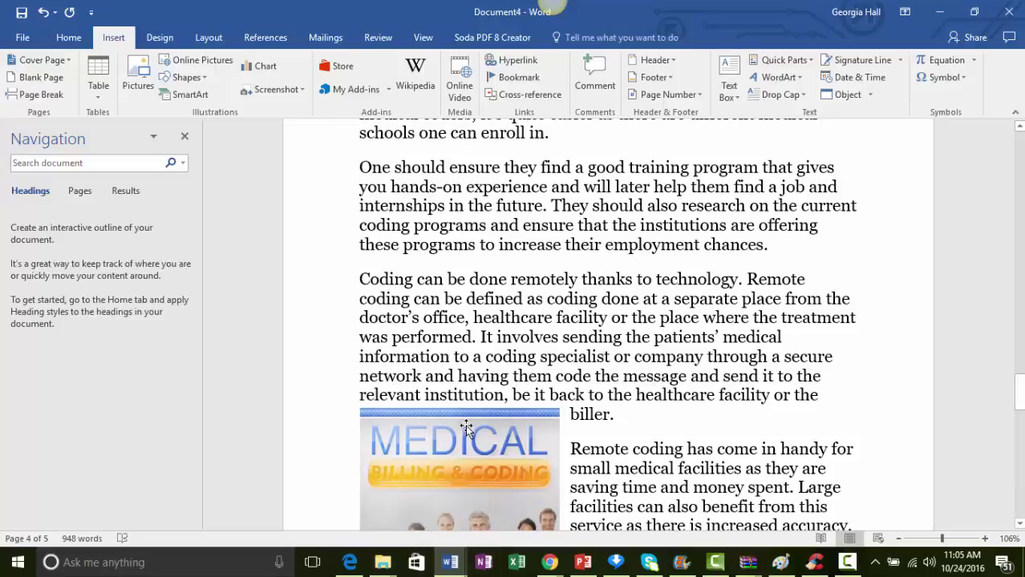
pyautogui.moveTo(469, 424); pyautogui.dragTo(464, 139)
pyautogui.scroll(3, 789, 332)
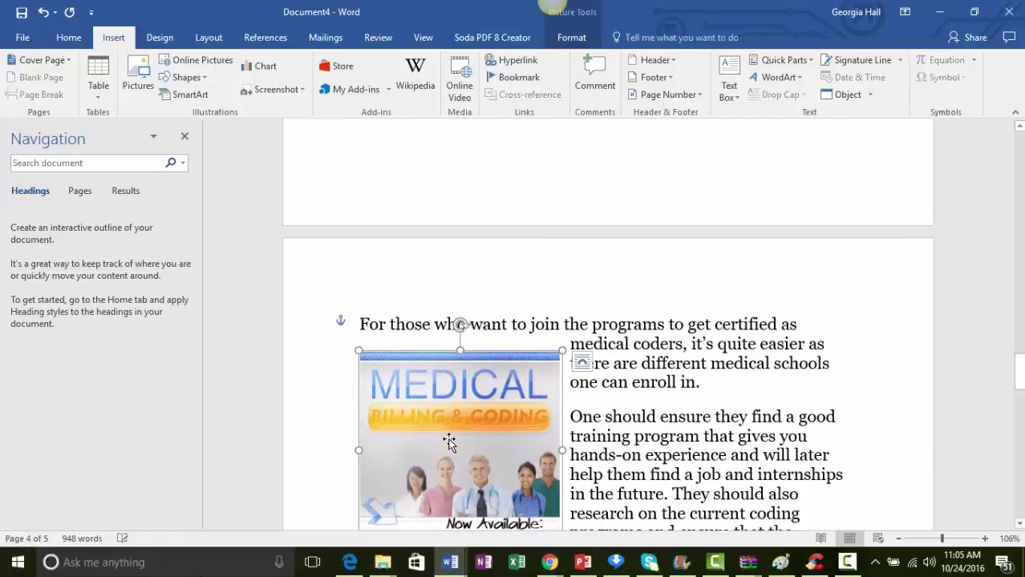
pyautogui.moveTo(468, 387); pyautogui.dragTo(494, 158)
pyautogui.scroll(4, 487, 284)
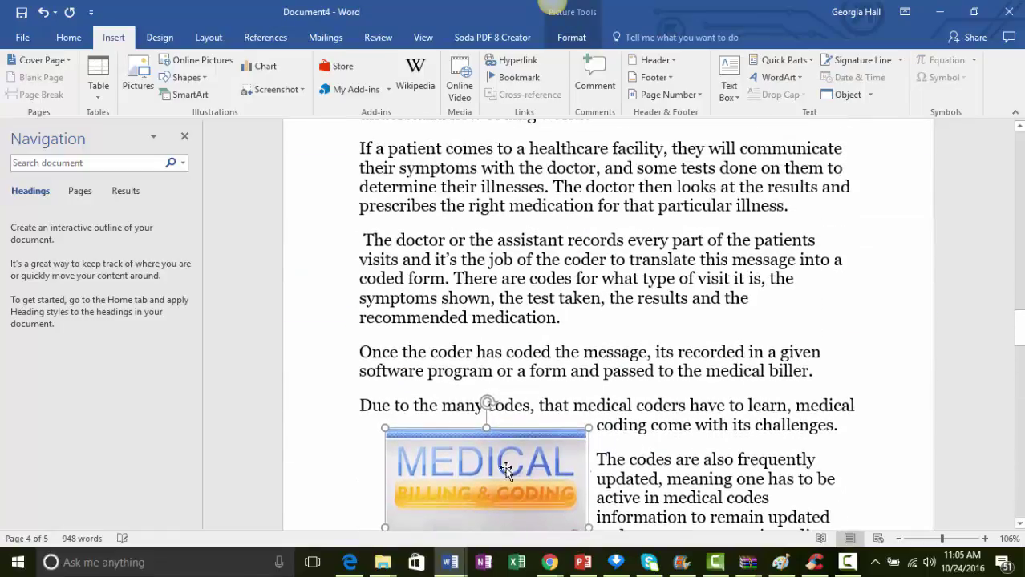
pyautogui.moveTo(488, 435); pyautogui.dragTo(453, 131)
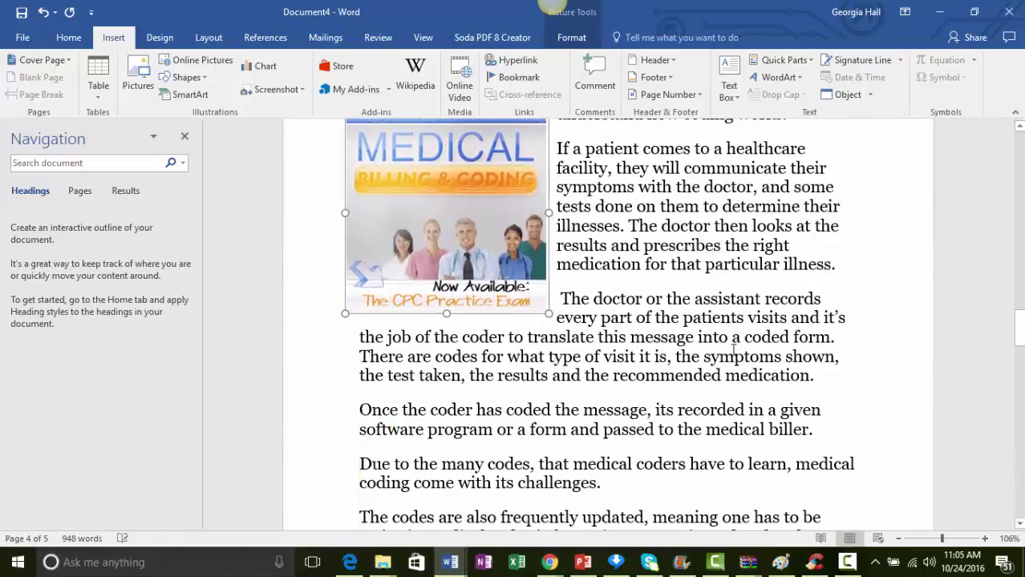
pyautogui.scroll(4, 786, 490)
pyautogui.scroll(1, 786, 489)
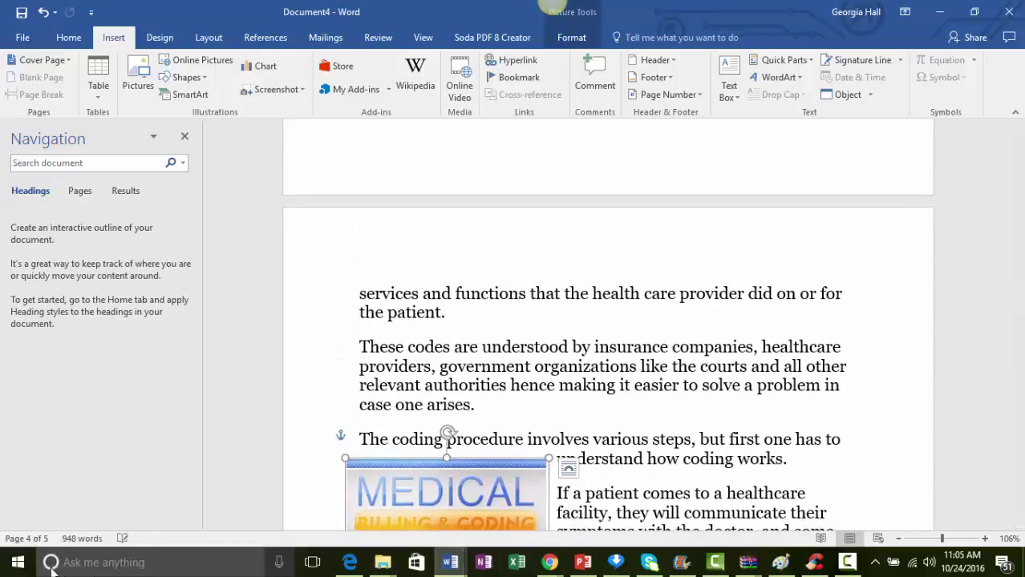
pyautogui.click(983, 425)
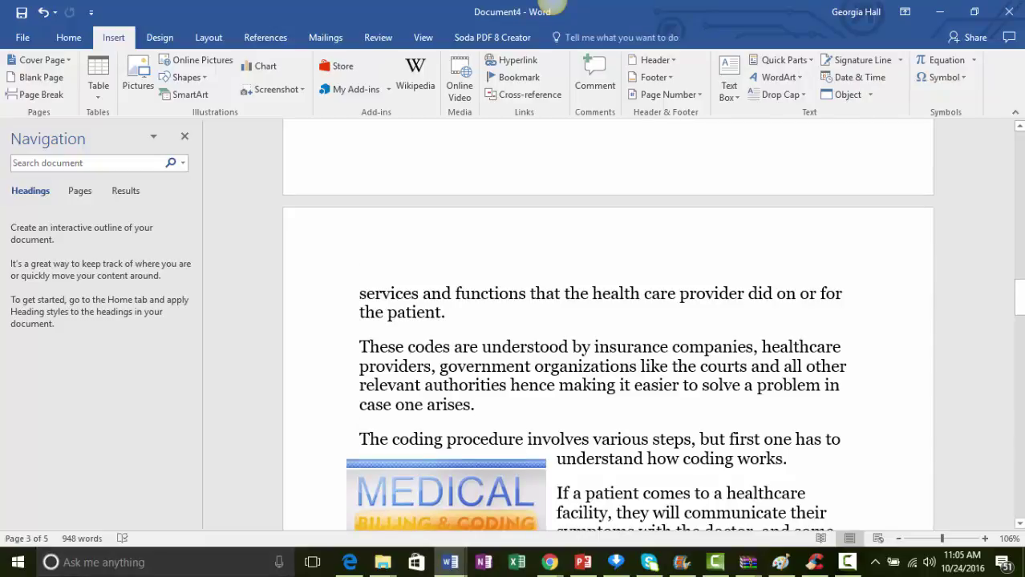
# Step: Insert the picture coding3 from the Desktop in front of the "In conclusion" paragraph on page 5, finding it by searching for "codi"
pyautogui.scroll(-5, 1007, 324)
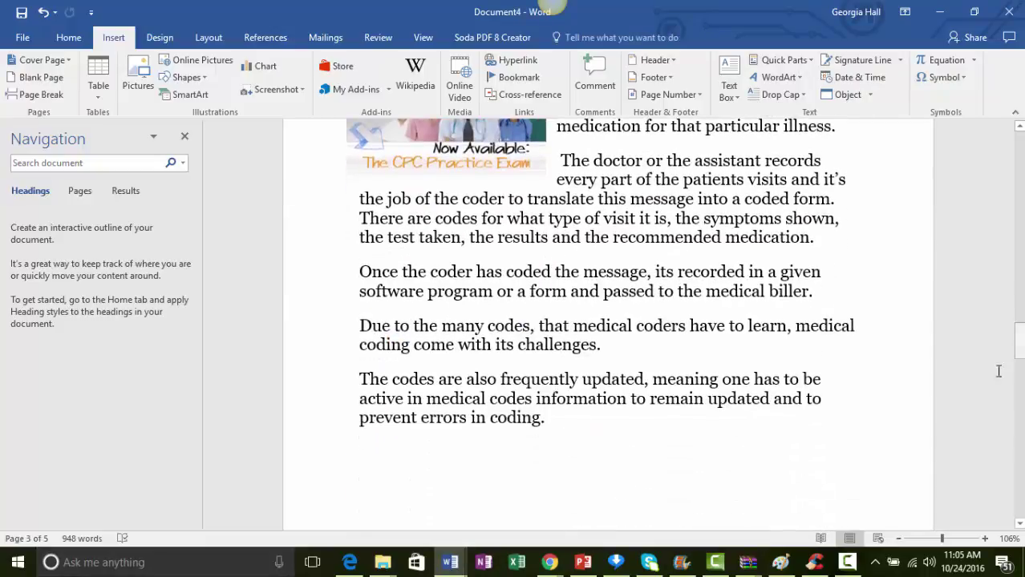
pyautogui.scroll(1, 876, 424)
pyautogui.scroll(-8, 686, 393)
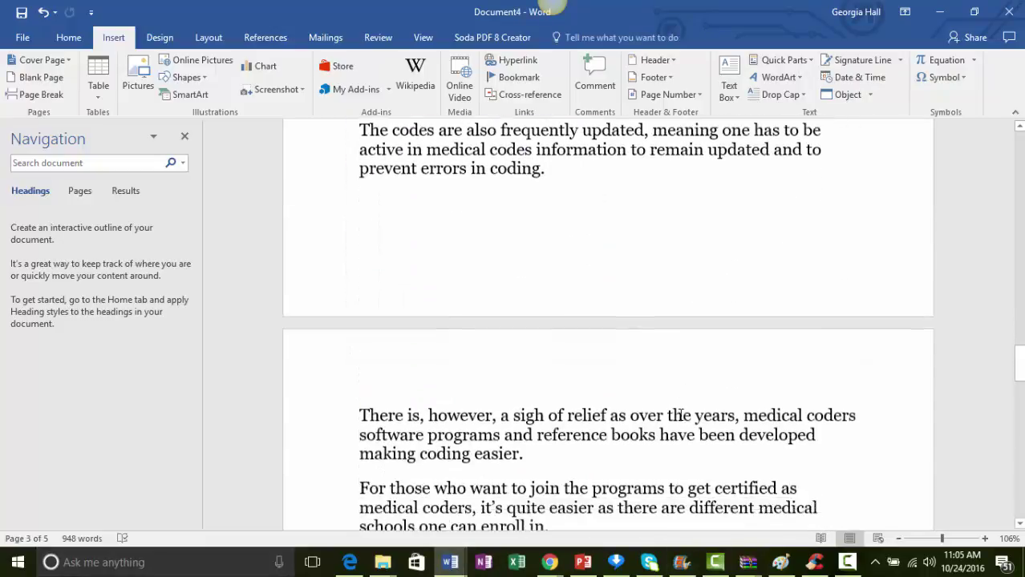
pyautogui.scroll(-12, 680, 396)
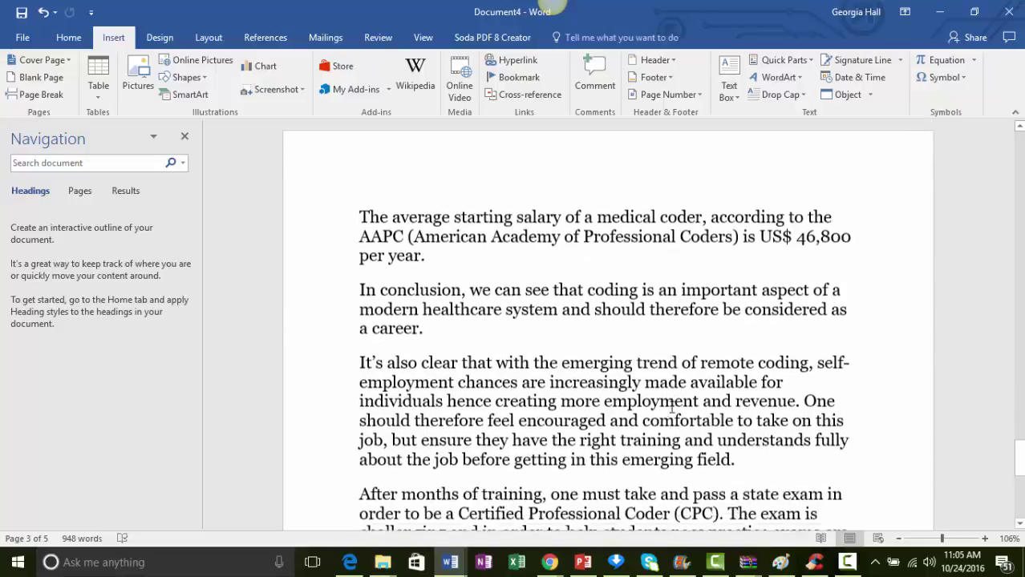
pyautogui.scroll(4, 672, 407)
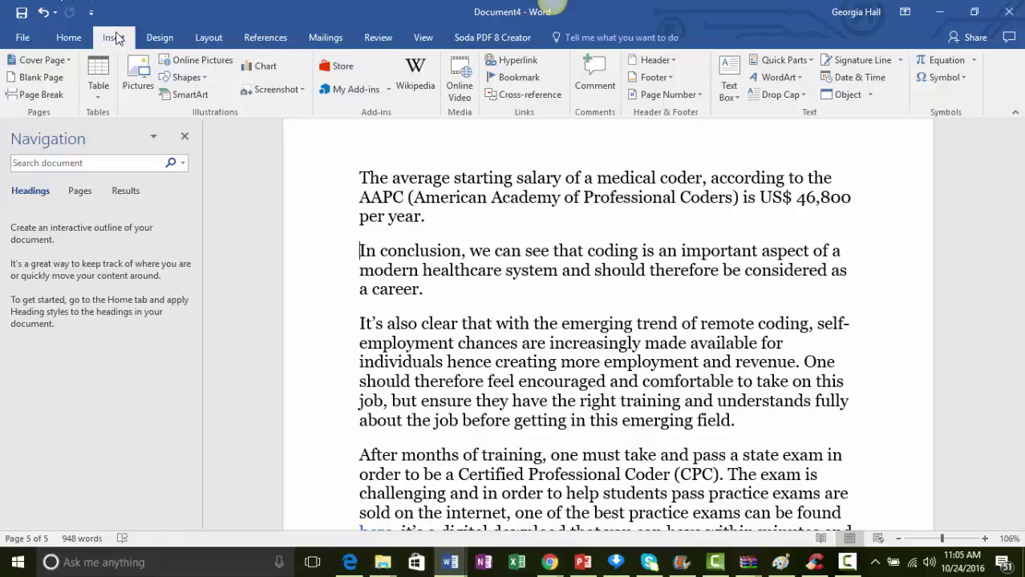
pyautogui.click(139, 75)
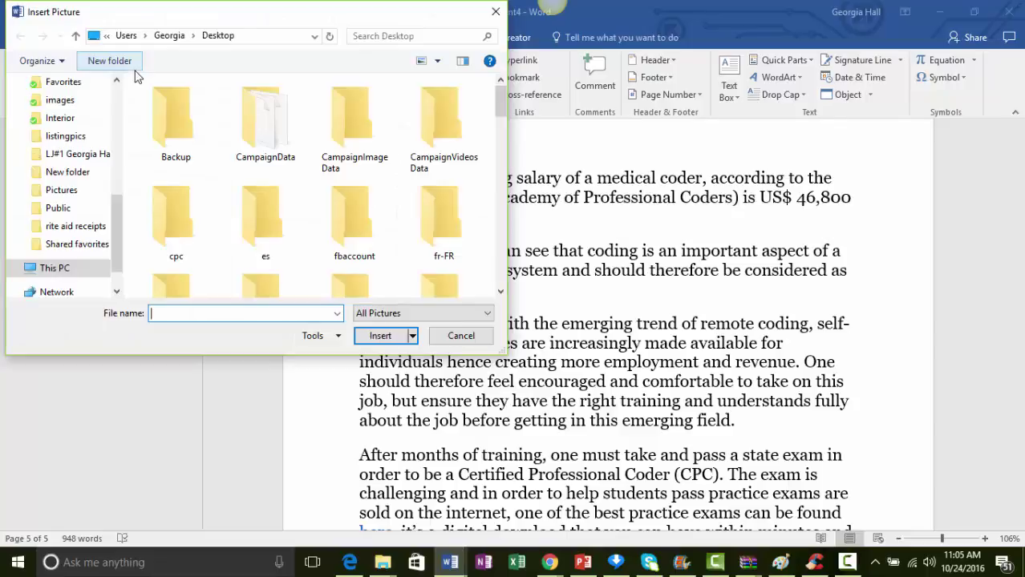
pyautogui.scroll(5, 124, 134)
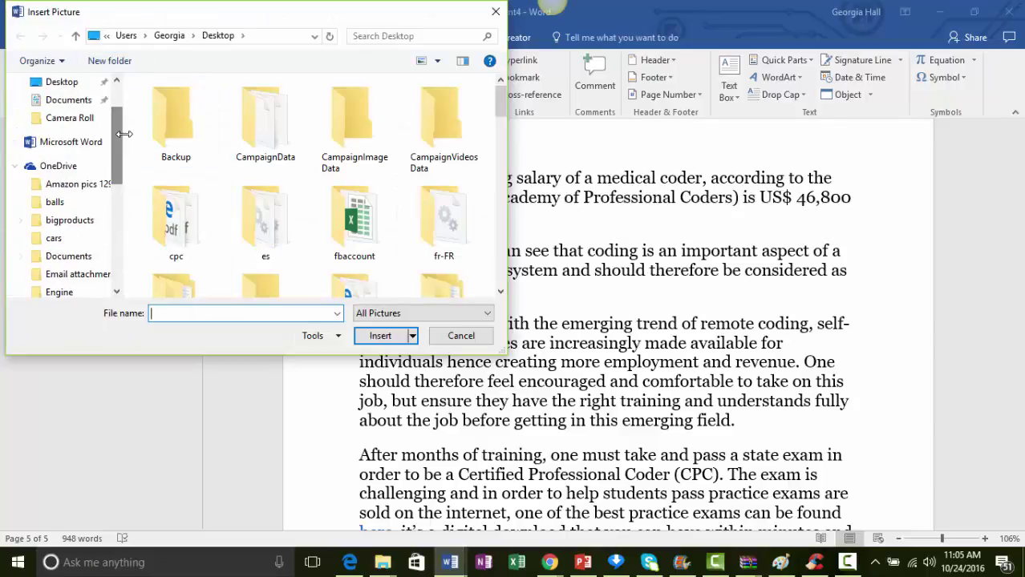
pyautogui.click(84, 83)
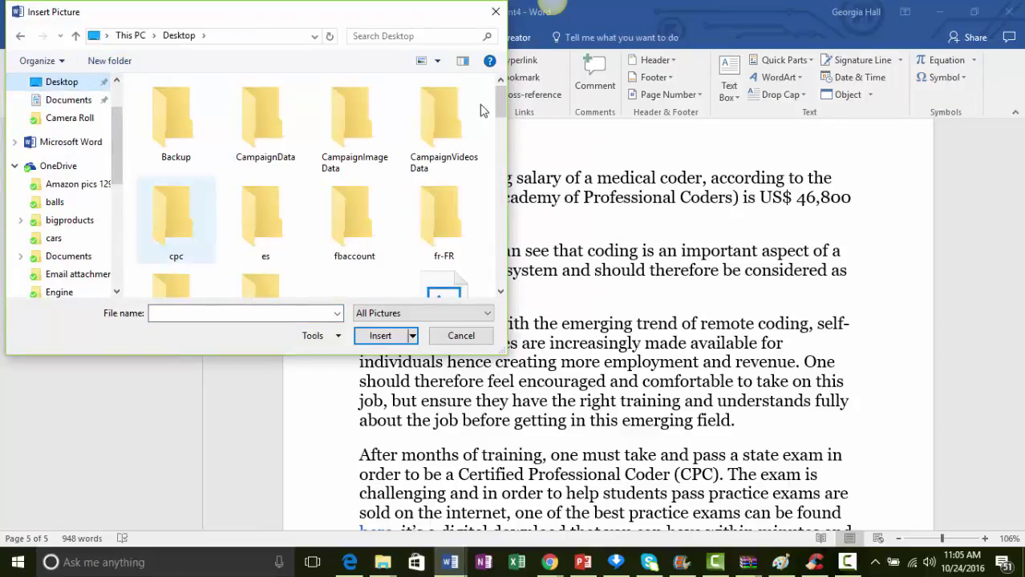
pyautogui.click(430, 40)
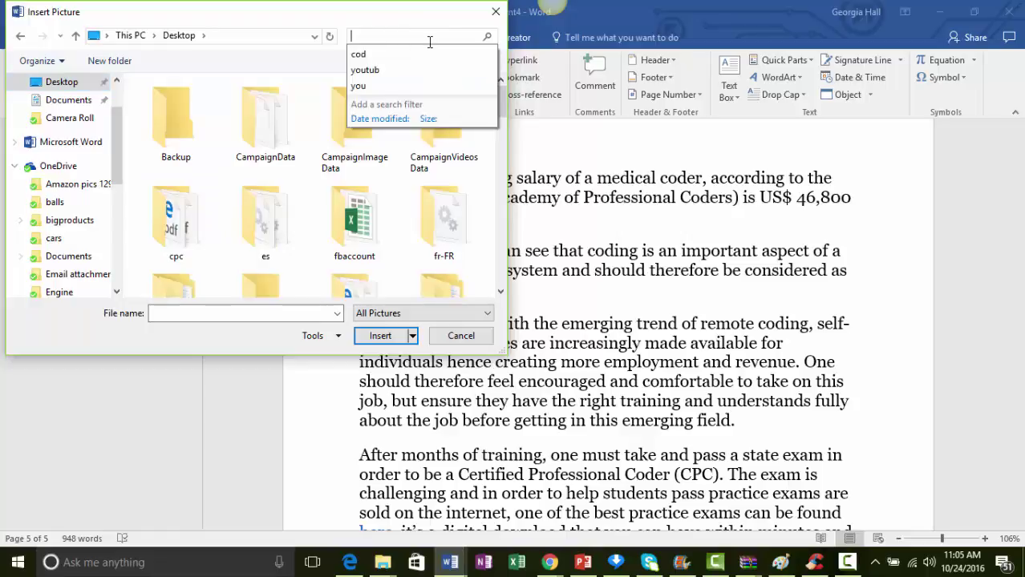
pyautogui.press('Escape')
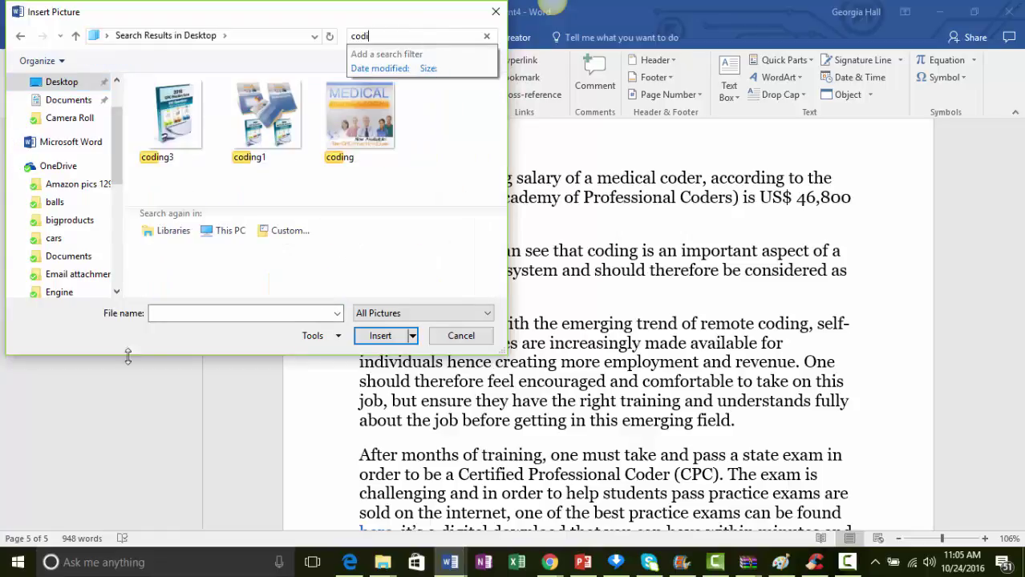
pyautogui.click(178, 120)
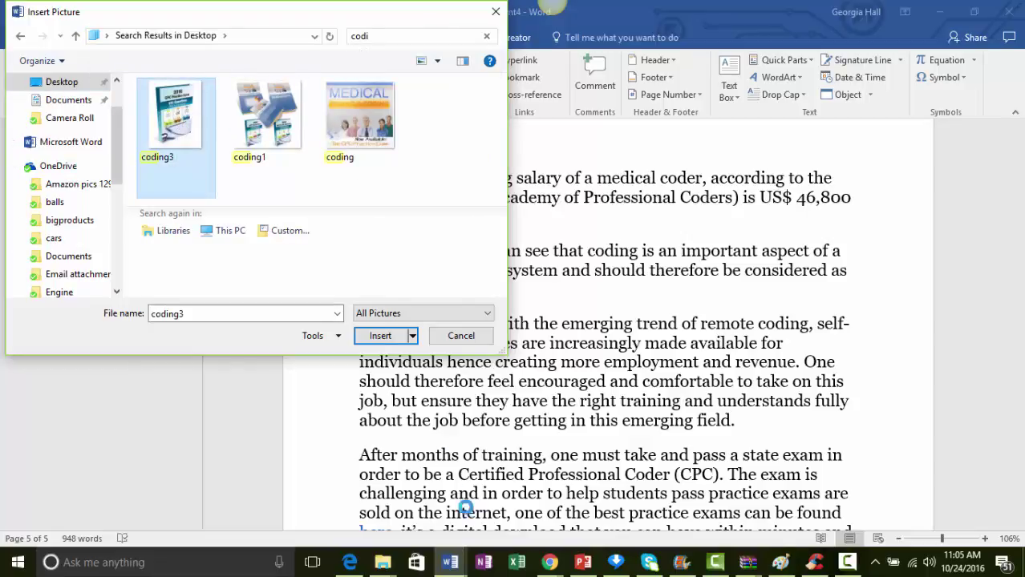
pyautogui.click(374, 337)
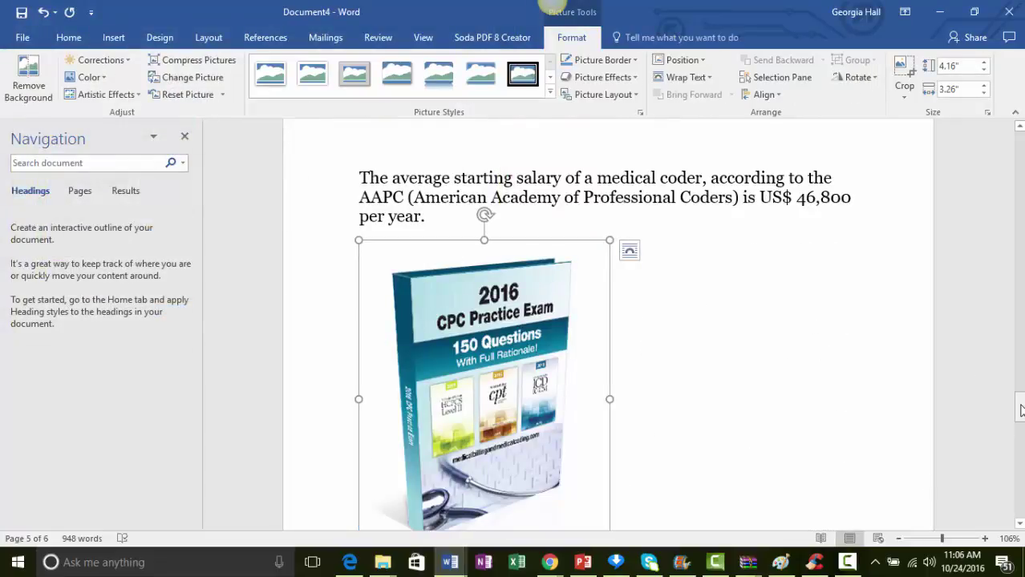
# Step: Shrink the 2016 CPC Practice Exam book picture to about 2.57" high by 2.02" wide and give it Through text wrapping
pyautogui.moveTo(1020, 415); pyautogui.dragTo(1020, 414)
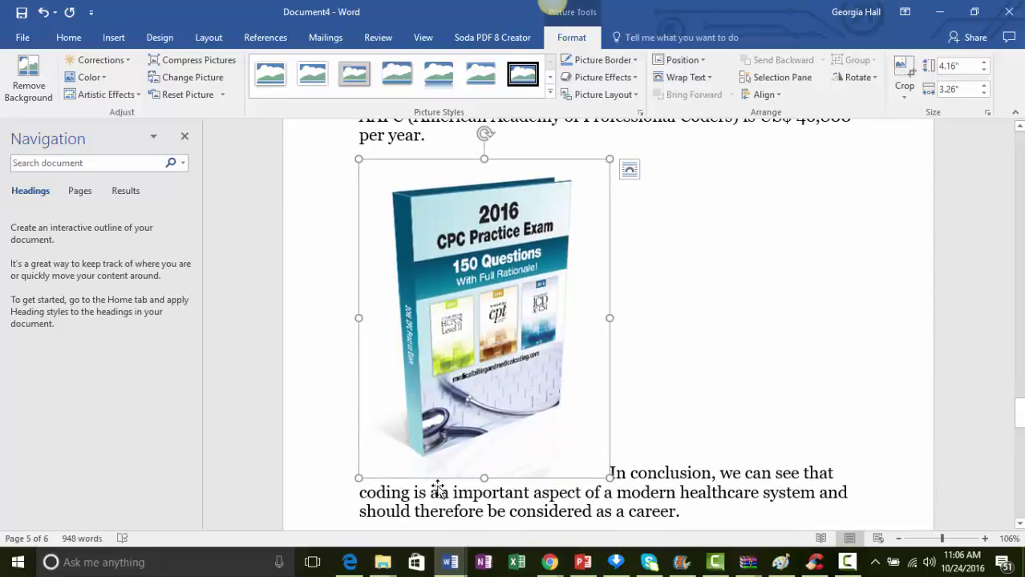
pyautogui.moveTo(610, 476); pyautogui.dragTo(514, 357)
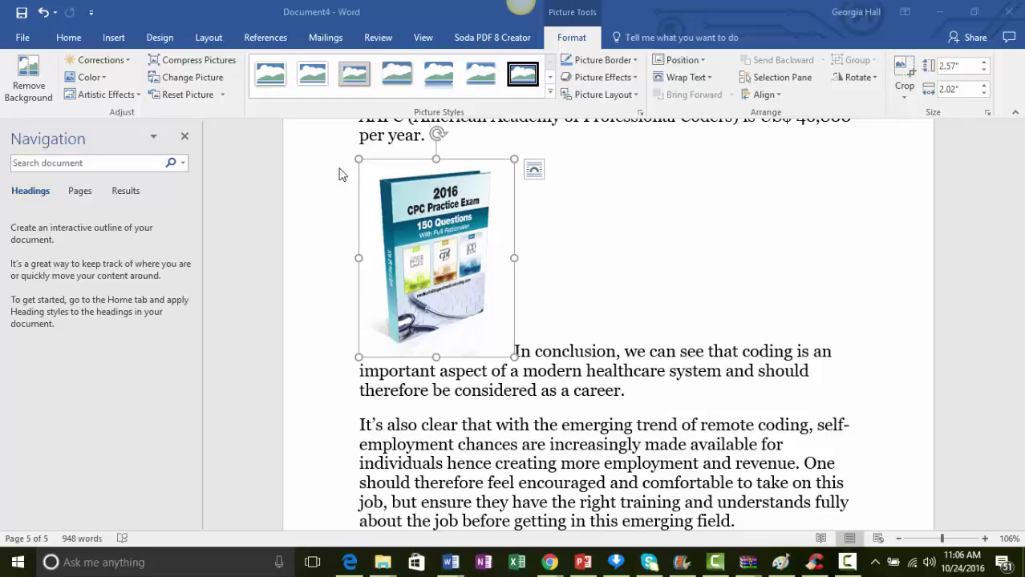
pyautogui.click(534, 169)
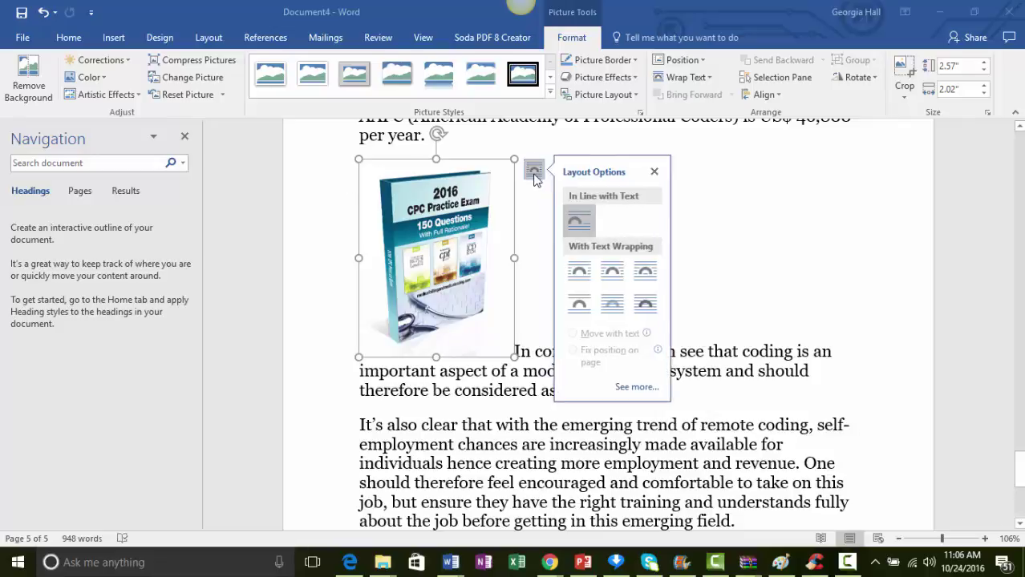
pyautogui.click(644, 272)
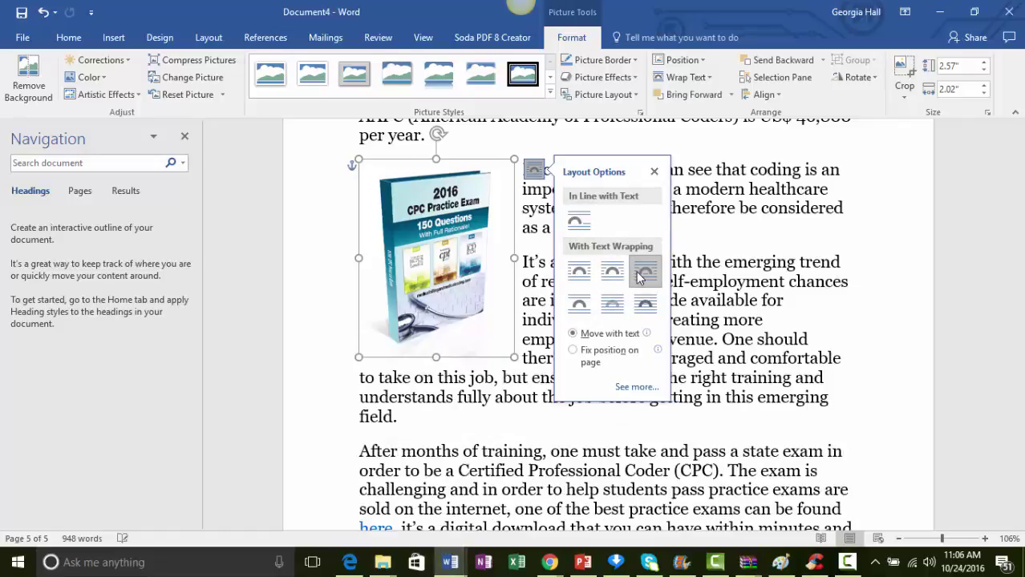
pyautogui.click(905, 241)
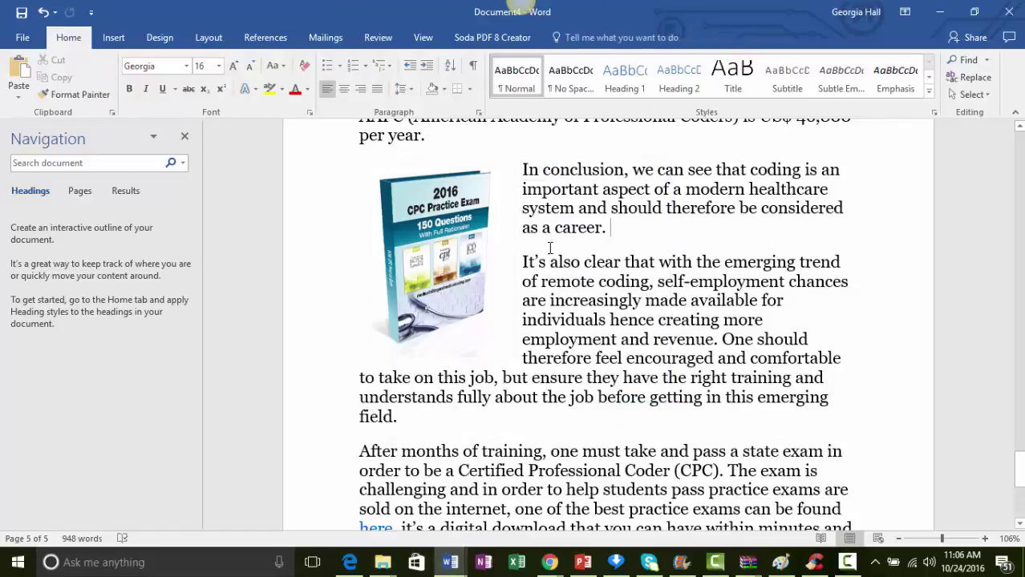
# Step: Stretch the practice exam book picture horizontally to a width of about 2.59"
pyautogui.click(438, 248)
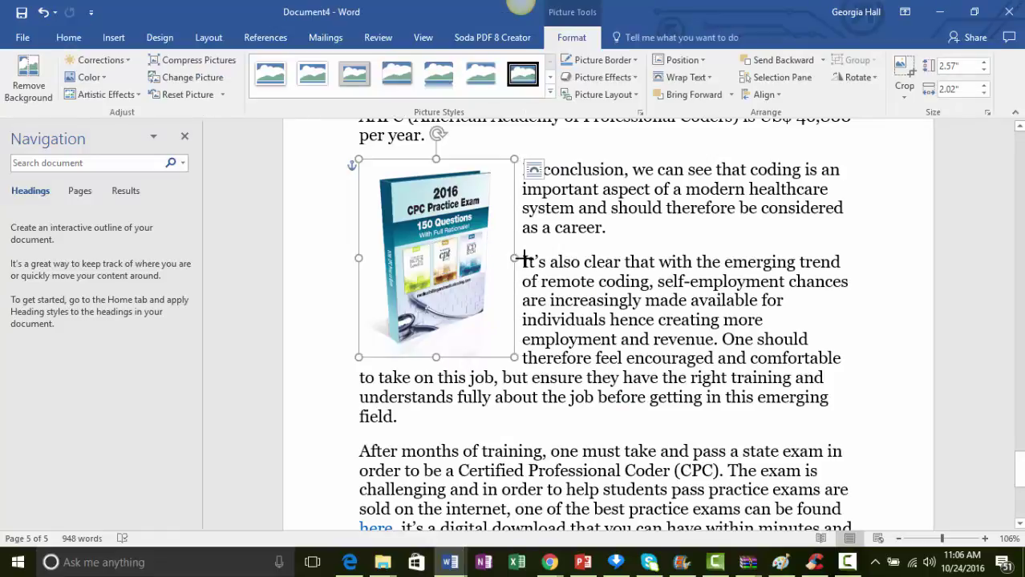
pyautogui.moveTo(519, 259); pyautogui.dragTo(557, 259)
pyautogui.click(887, 228)
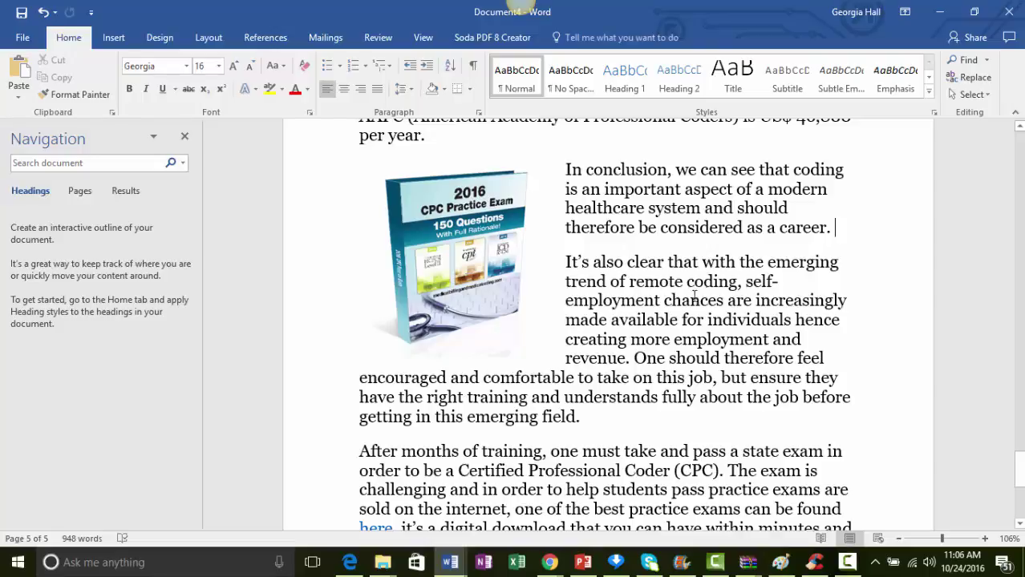
pyautogui.click(489, 287)
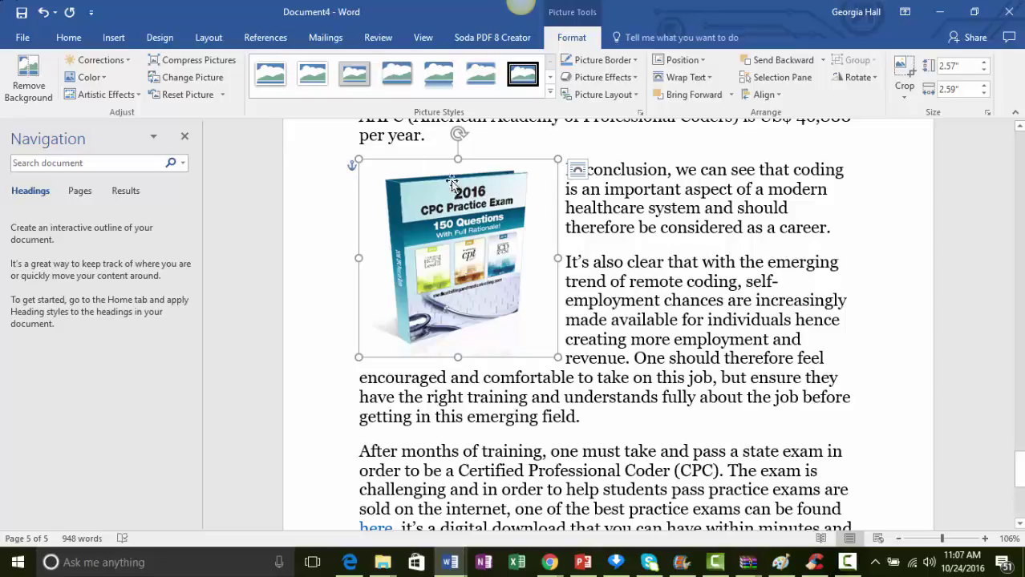
pyautogui.rightClick(511, 215)
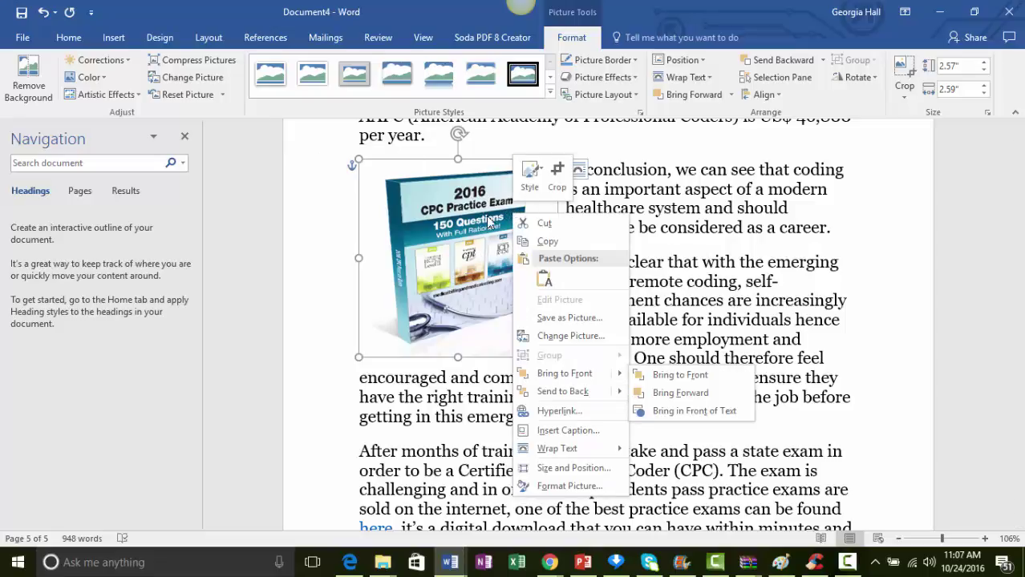
pyautogui.moveTo(546, 382)
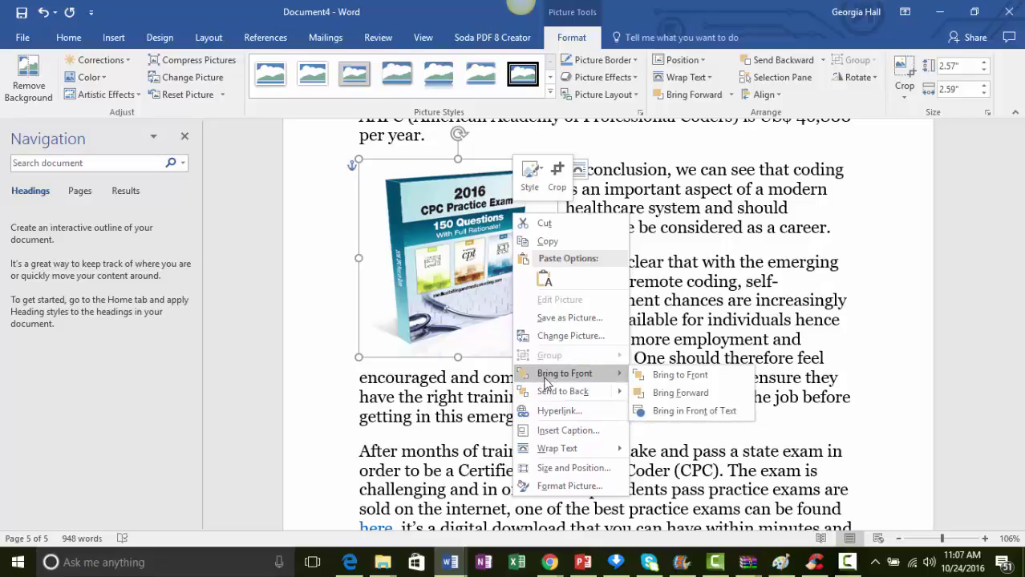
pyautogui.click(558, 412)
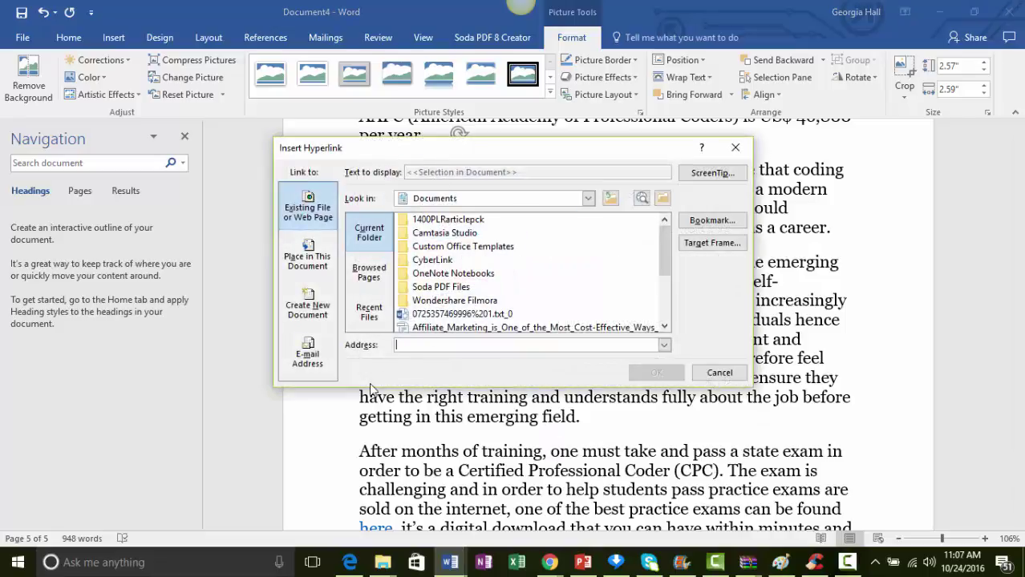
pyautogui.rightClick(420, 344)
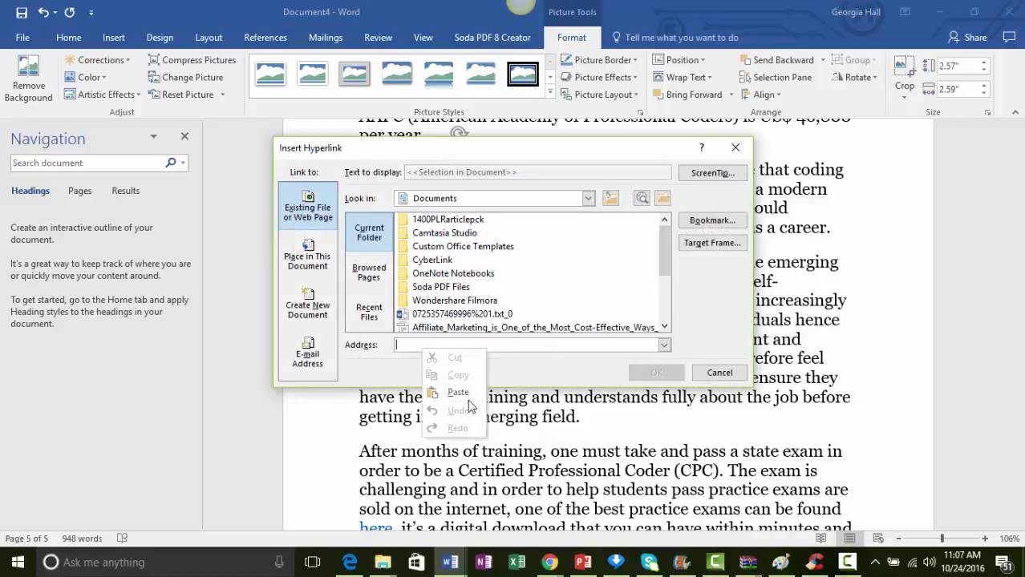
pyautogui.click(473, 394)
pyautogui.click(658, 373)
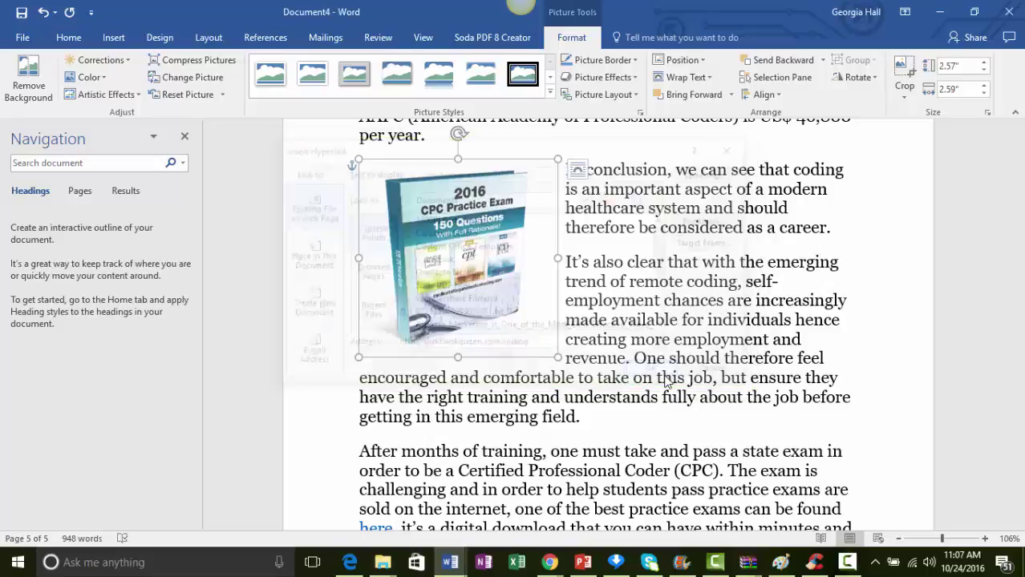
pyautogui.click(896, 316)
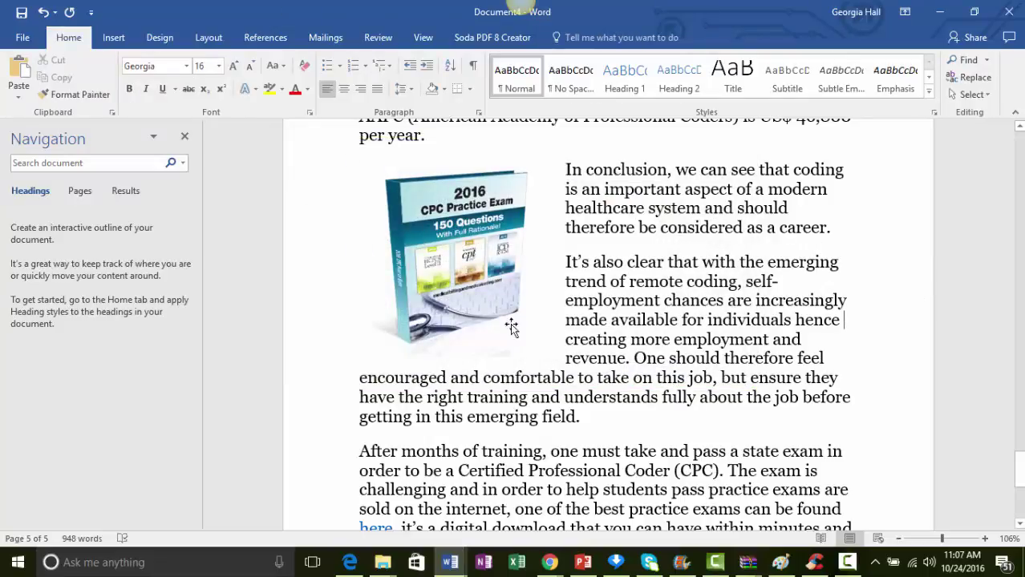
# Step: Review the finished article from the closing links on the last page up to the title page
pyautogui.scroll(-4, 535, 266)
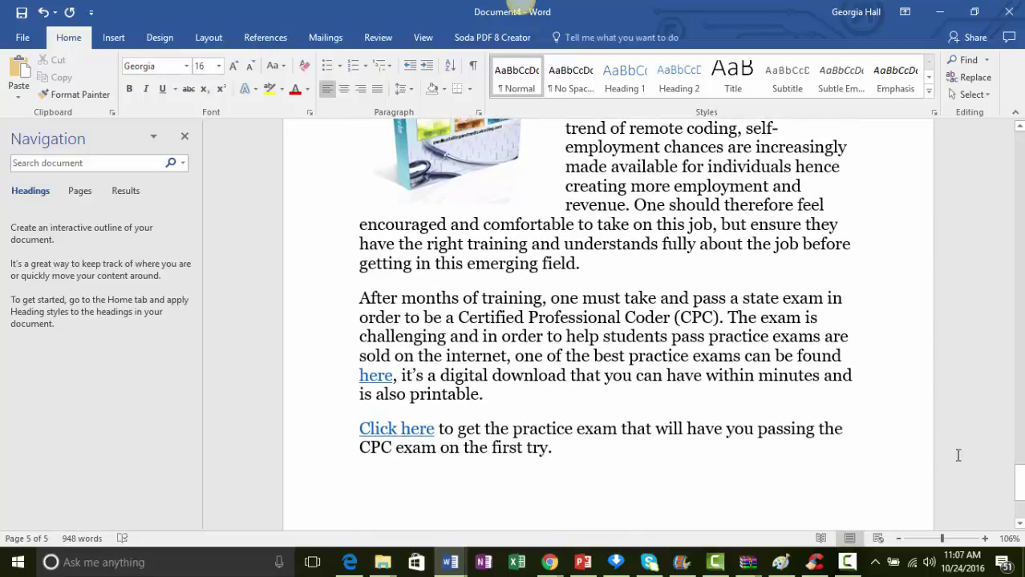
pyautogui.scroll(-4, 935, 401)
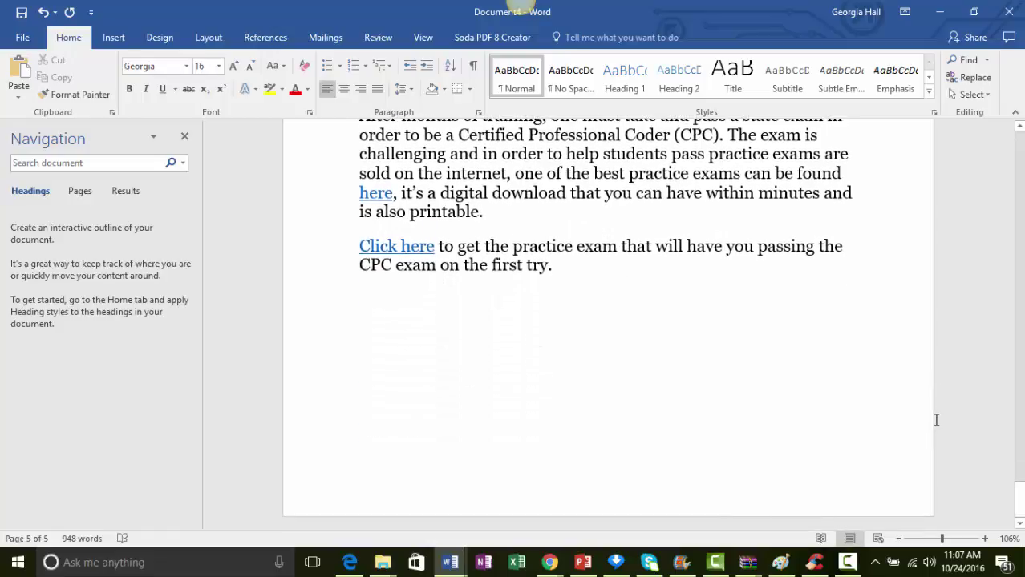
pyautogui.scroll(20, 975, 436)
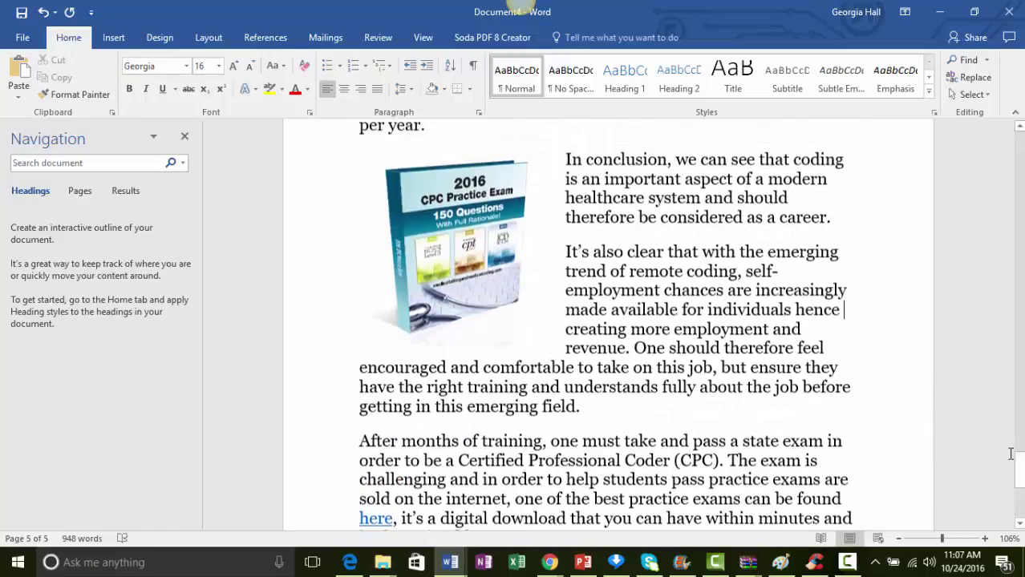
pyautogui.scroll(20, 988, 460)
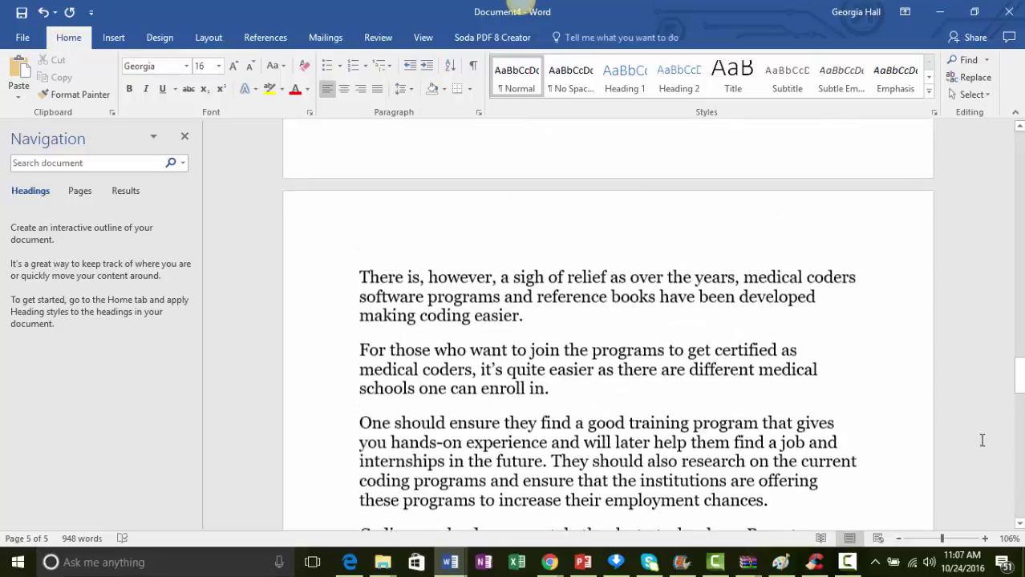
pyautogui.scroll(20, 967, 444)
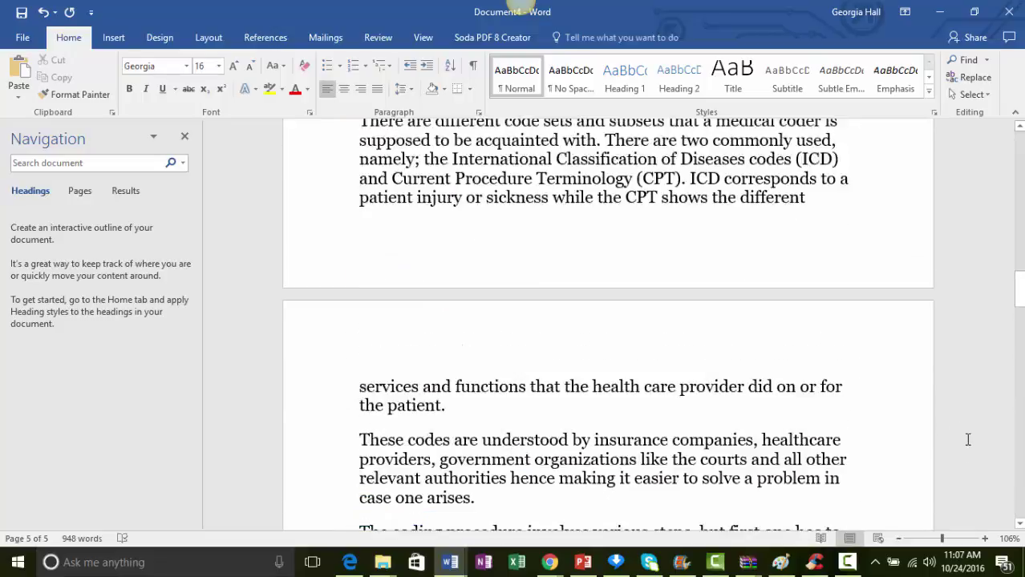
pyautogui.scroll(20, 965, 454)
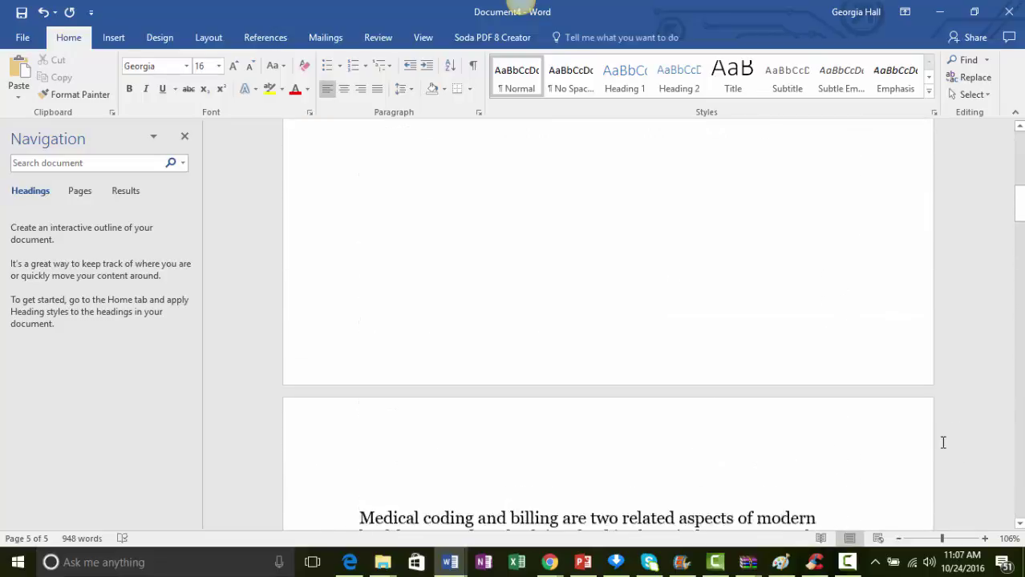
pyautogui.scroll(3, 935, 449)
pyautogui.scroll(-5, 930, 444)
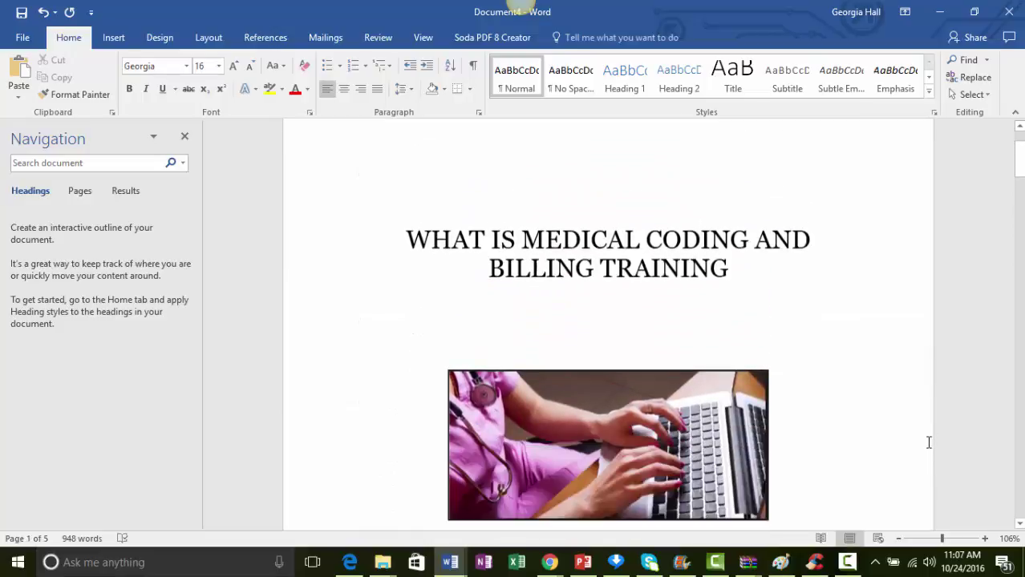
# Step: Set up saving the article as a PDF named medicalcoding in OneDrive - Personal
pyautogui.click(40, 45)
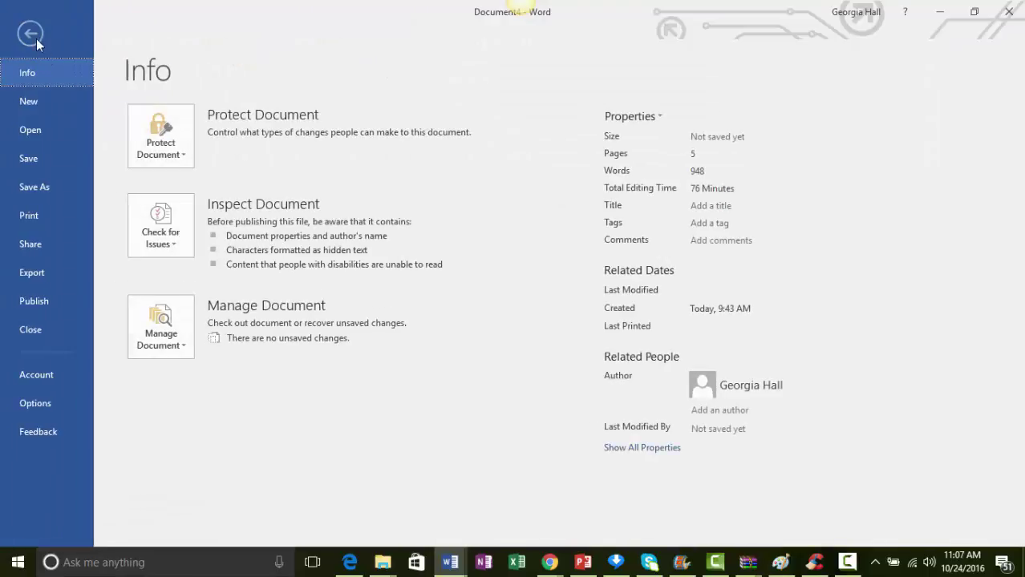
pyautogui.click(42, 188)
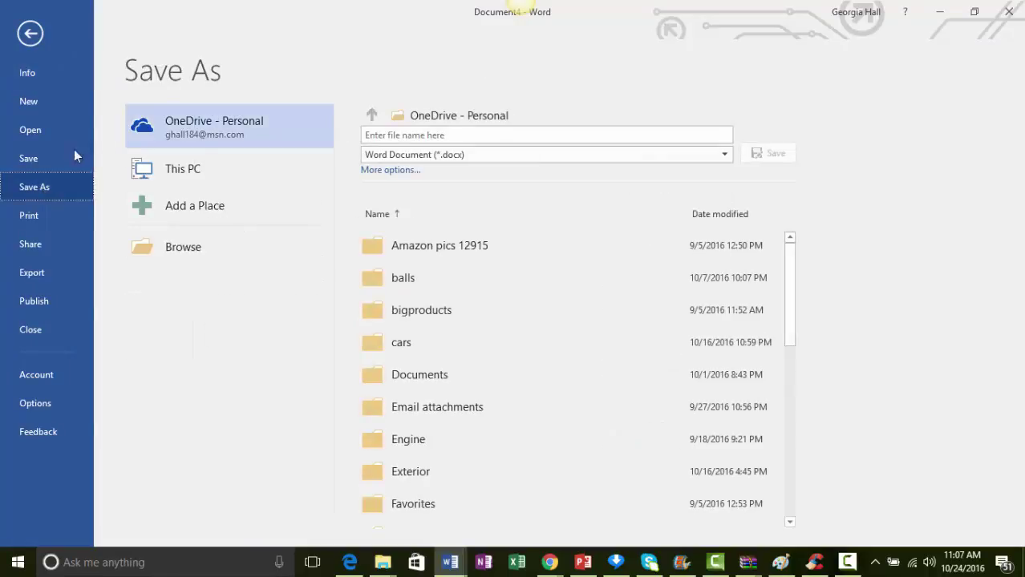
pyautogui.click(397, 135)
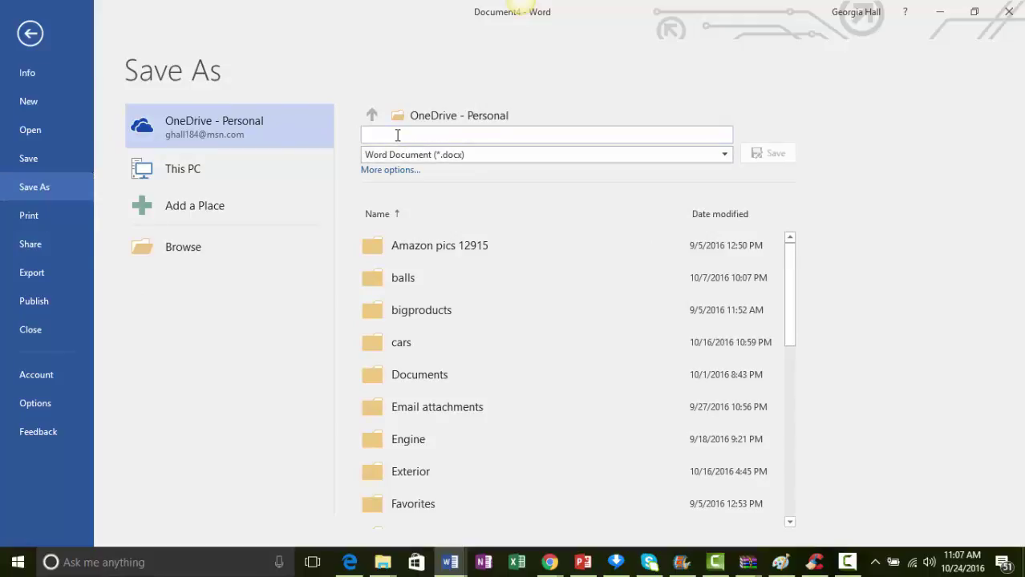
pyautogui.write('medicalcoding')
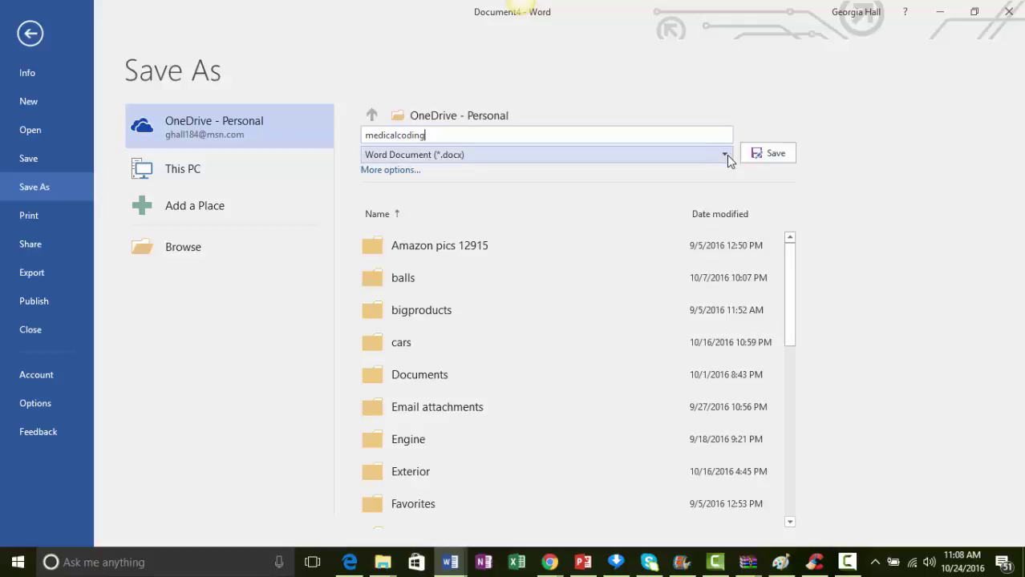
pyautogui.click(727, 154)
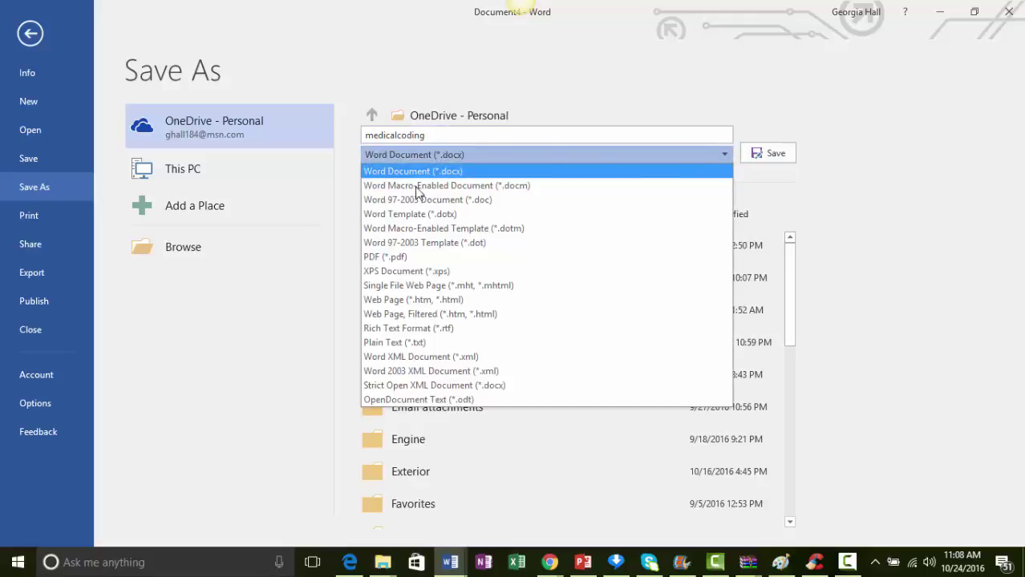
pyautogui.click(399, 259)
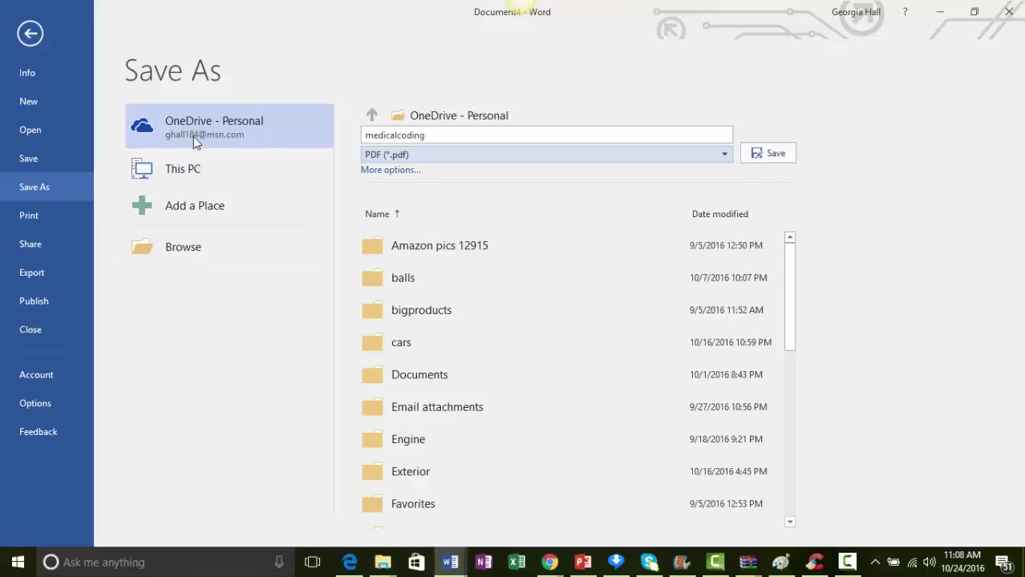
# Step: Browse to the Desktop and save the article there as a PDF named WHAT IS MEDICAL CODING AND BILLING TRAINING
pyautogui.click(179, 247)
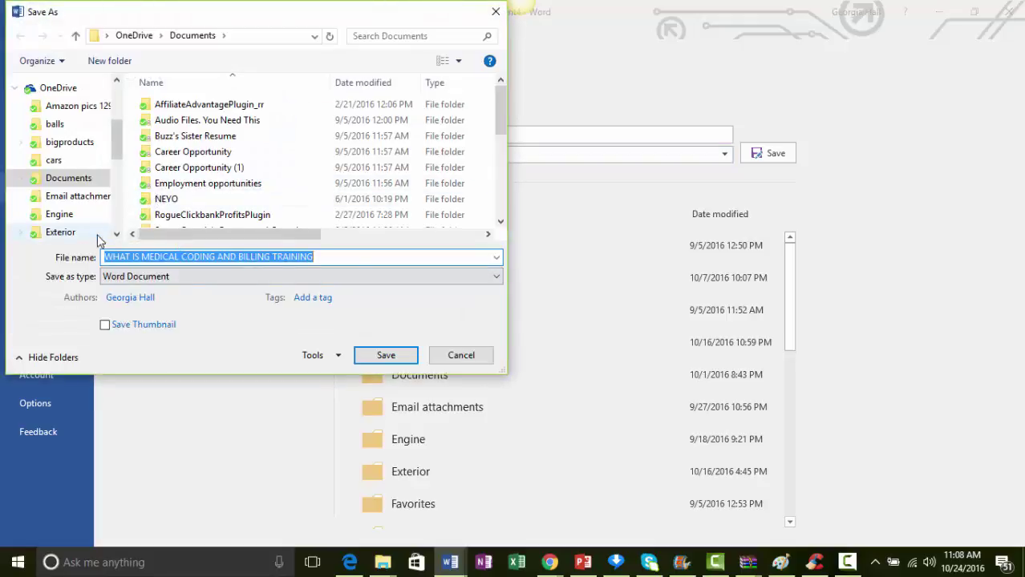
pyautogui.moveTo(120, 152); pyautogui.dragTo(124, 87)
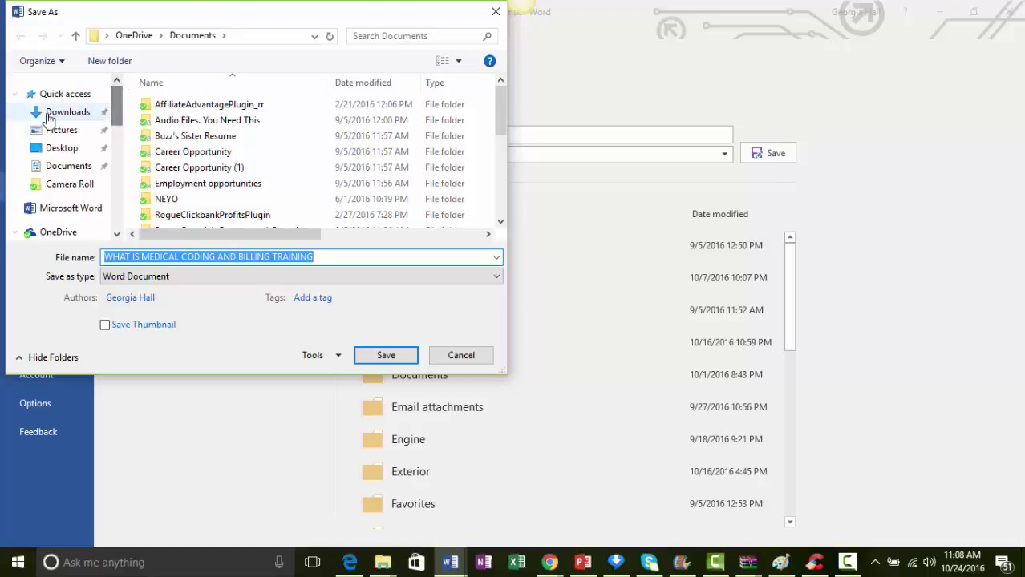
pyautogui.click(63, 149)
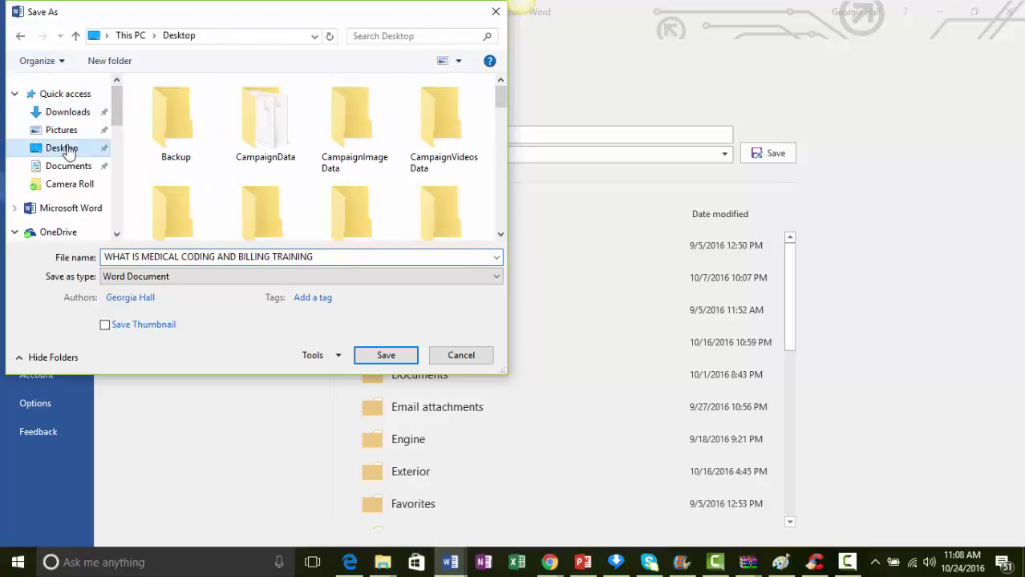
pyautogui.click(495, 277)
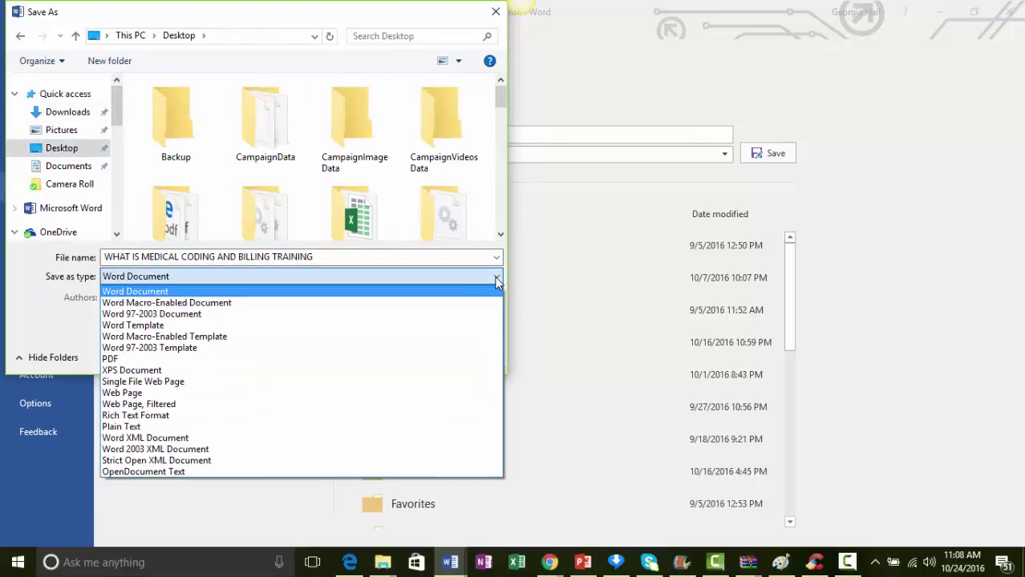
pyautogui.click(135, 362)
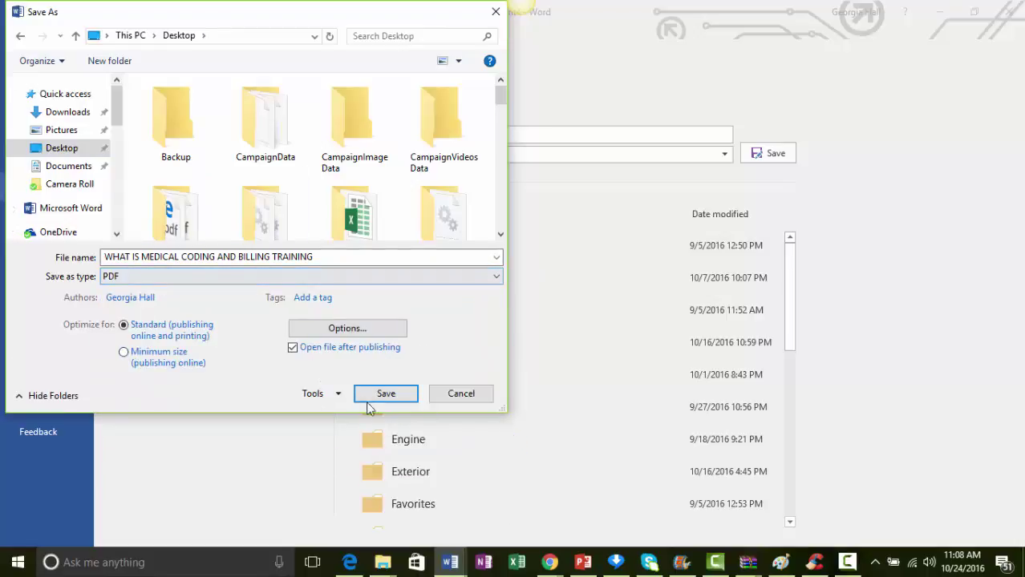
pyautogui.click(371, 389)
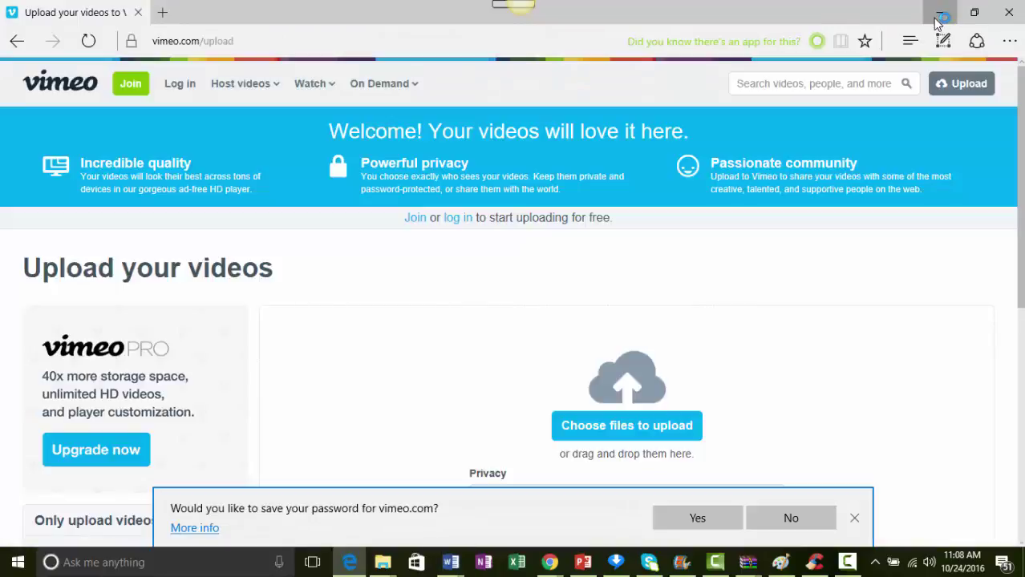
# Step: Switch to the SlideShare upload page in Chrome and start selecting a file to upload
pyautogui.click(935, 22)
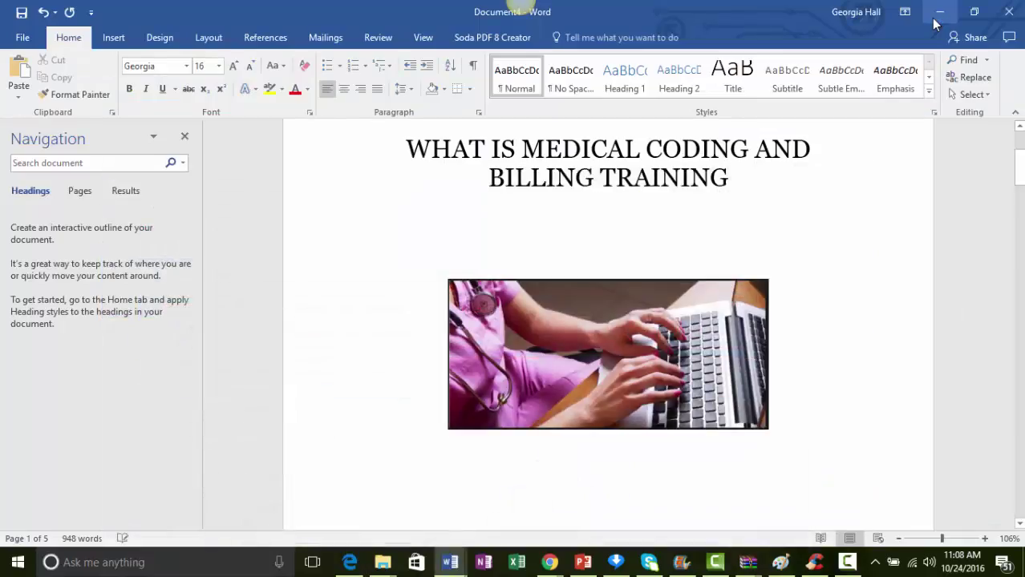
pyautogui.click(937, 19)
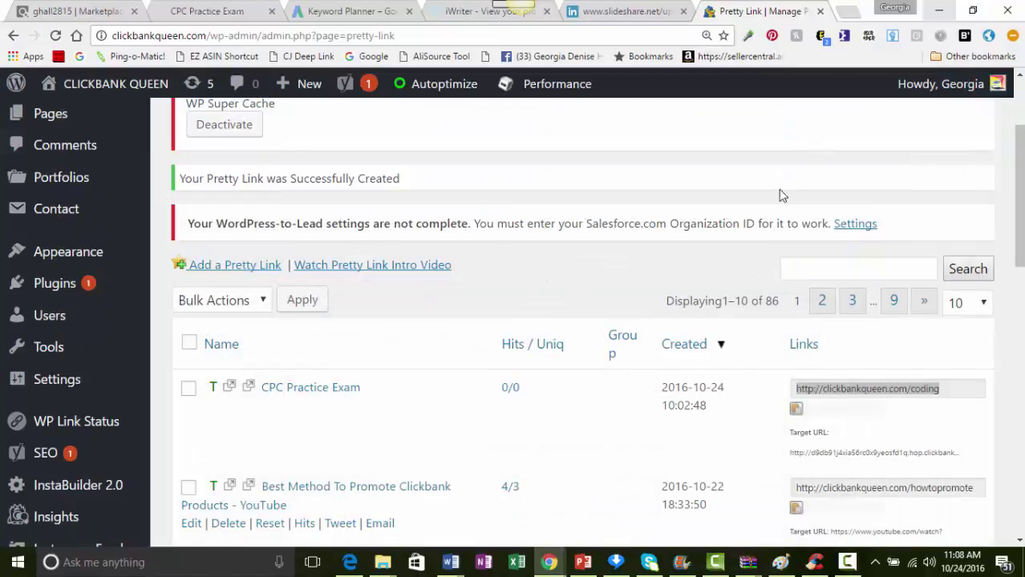
pyautogui.click(616, 14)
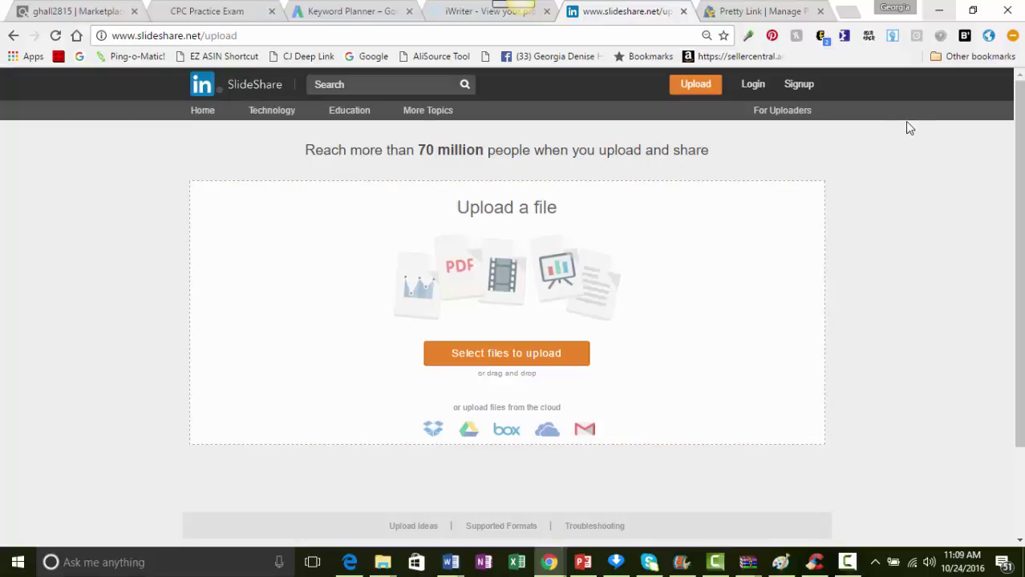
pyautogui.click(537, 359)
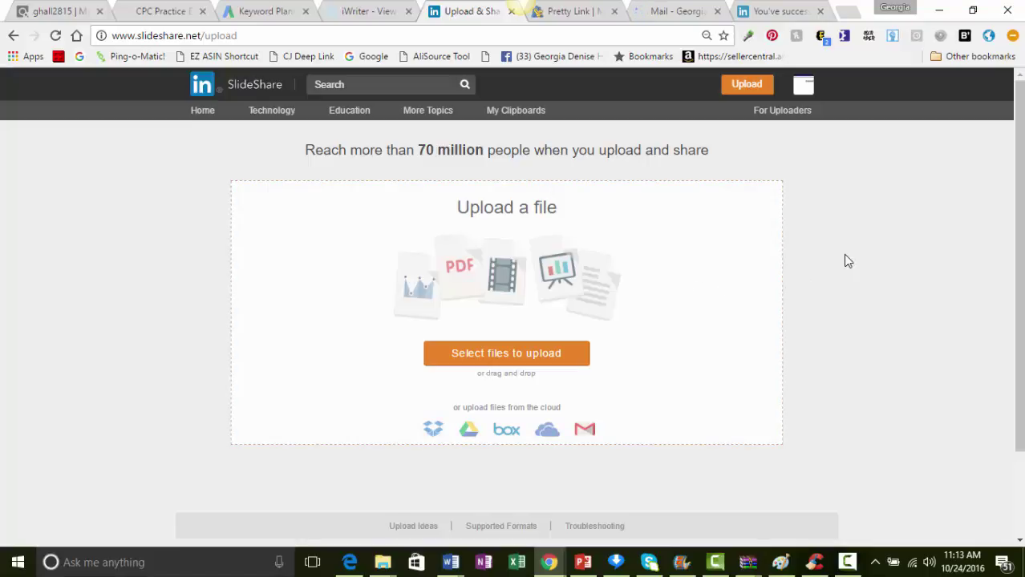
# Step: Find the WHAT IS MEDICAL CODING AND BILLING TRAINING PDF on the Desktop and upload it to SlideShare
pyautogui.click(492, 350)
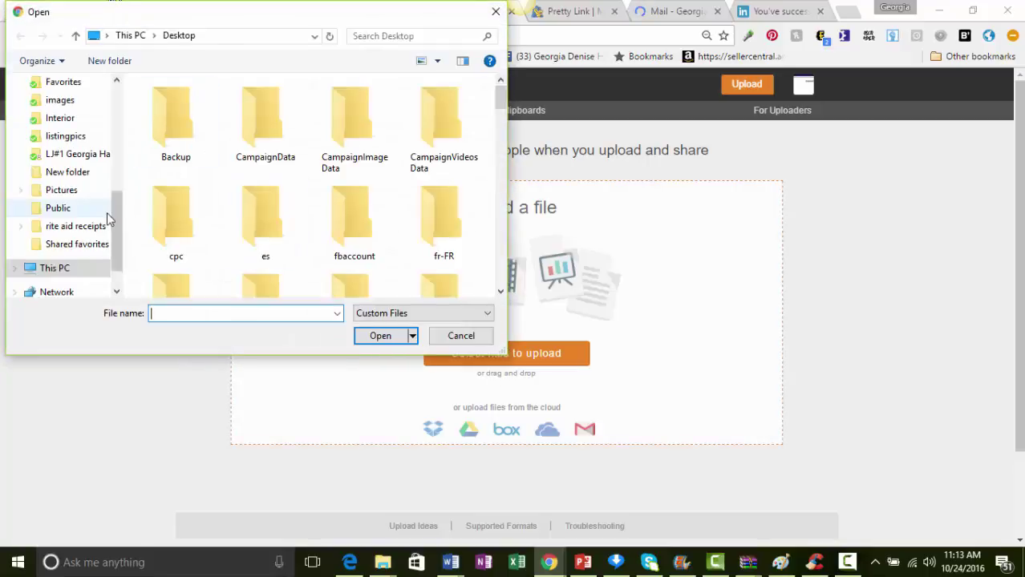
pyautogui.scroll(5, 107, 212)
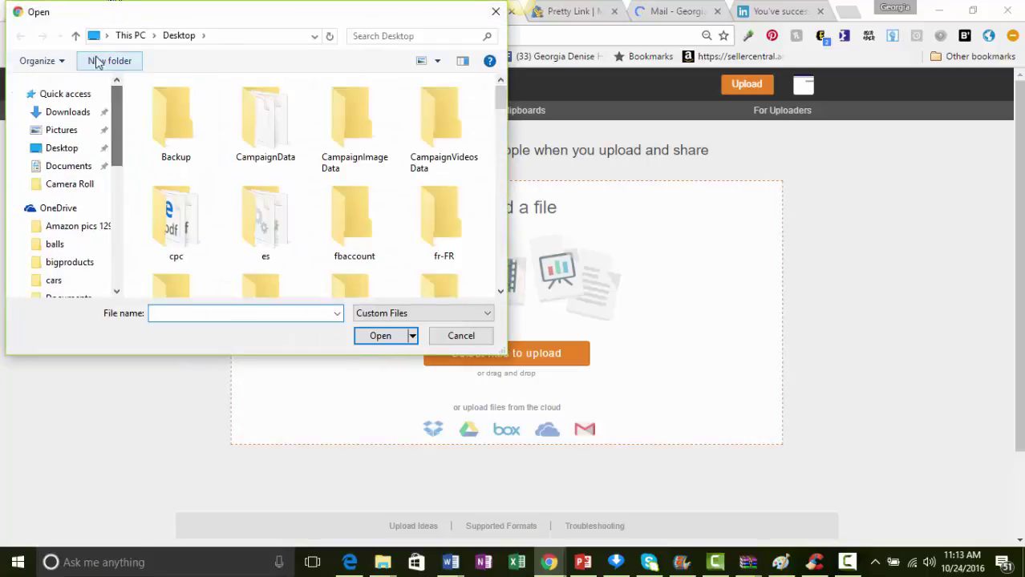
pyautogui.click(62, 148)
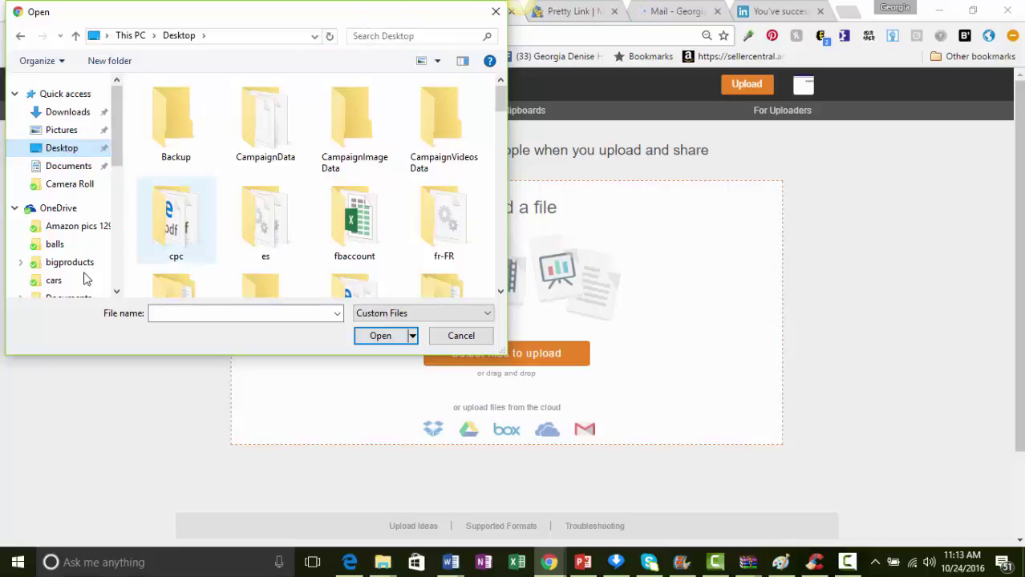
pyautogui.click(367, 35)
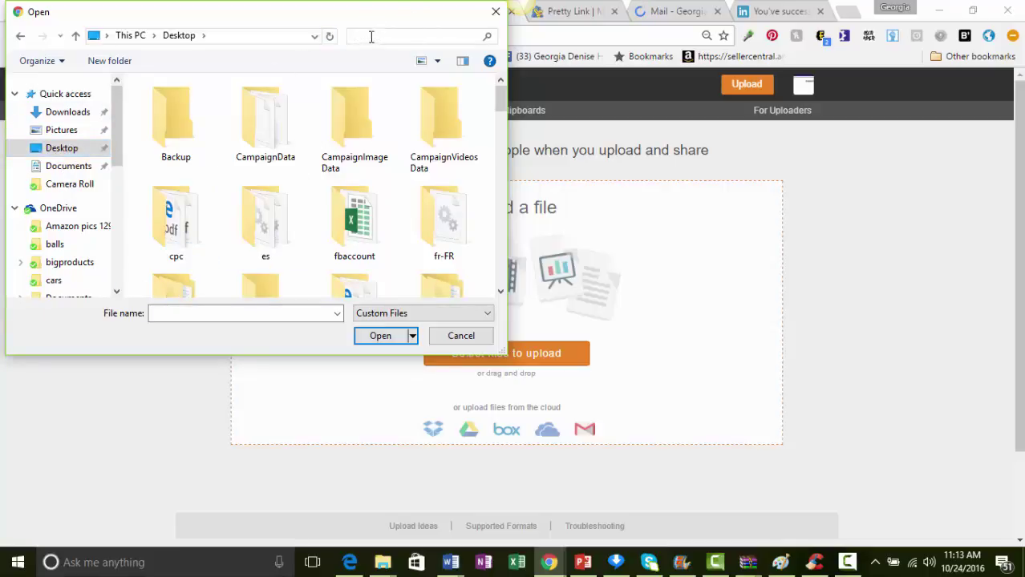
pyautogui.write('what is')
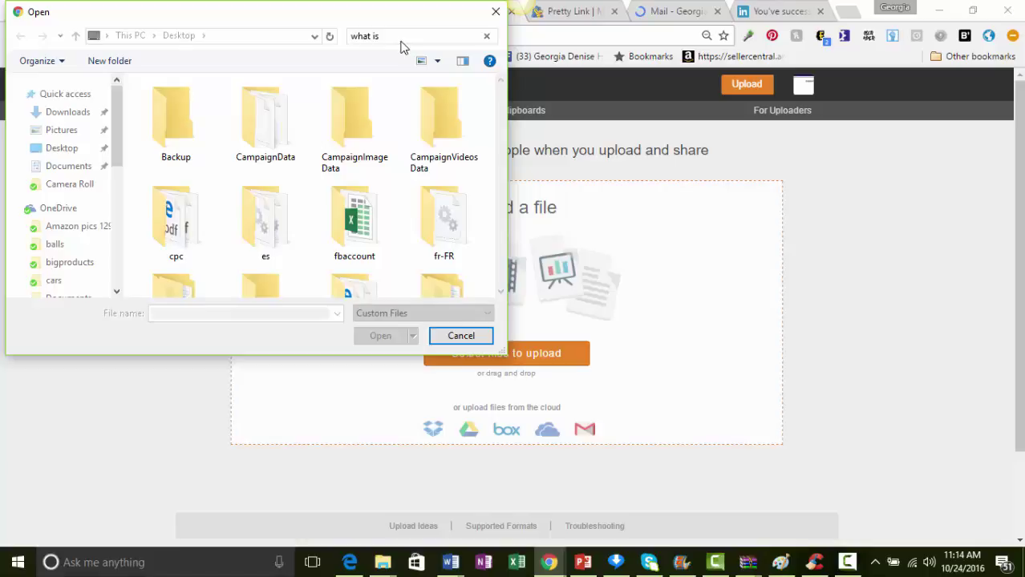
pyautogui.click(397, 37)
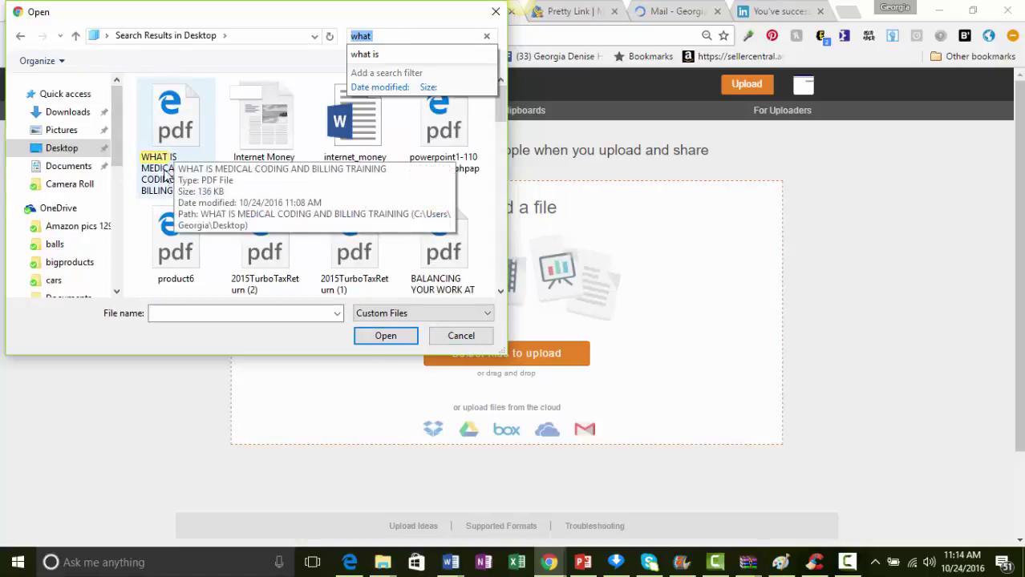
pyautogui.click(176, 126)
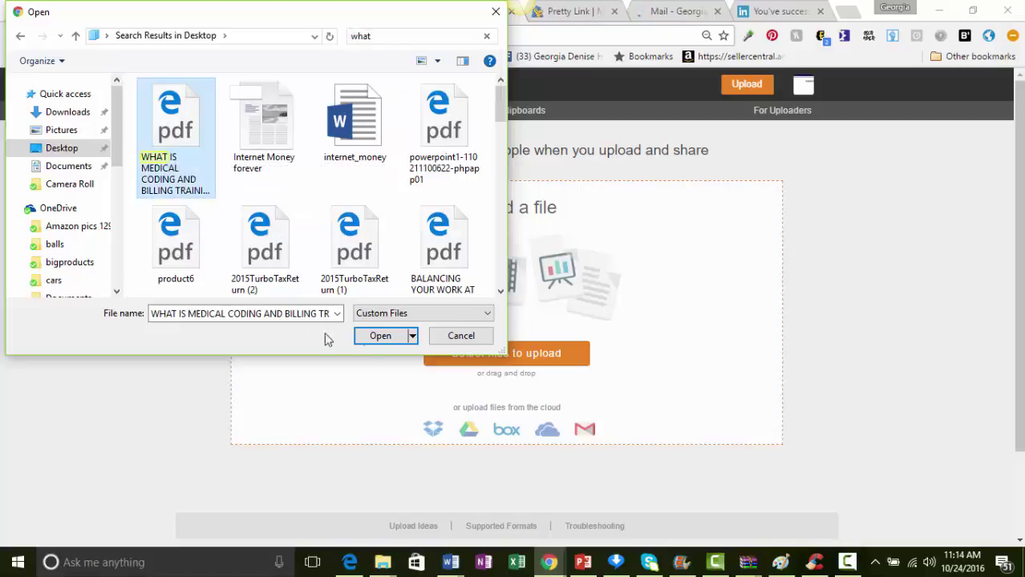
pyautogui.click(378, 336)
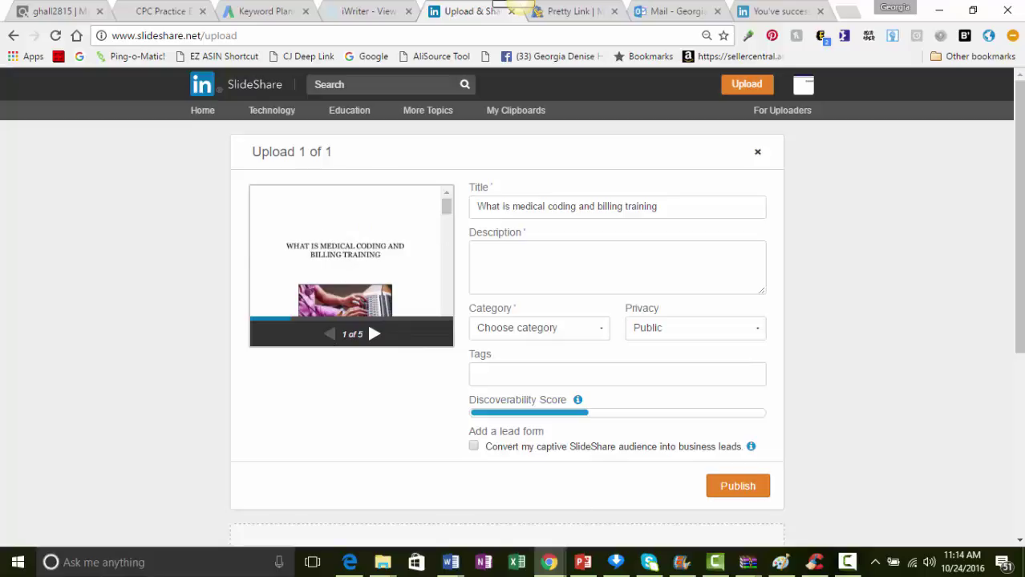
# Step: Set the upload's title to "What is Medical Coding and Billing Training"
pyautogui.click(506, 206)
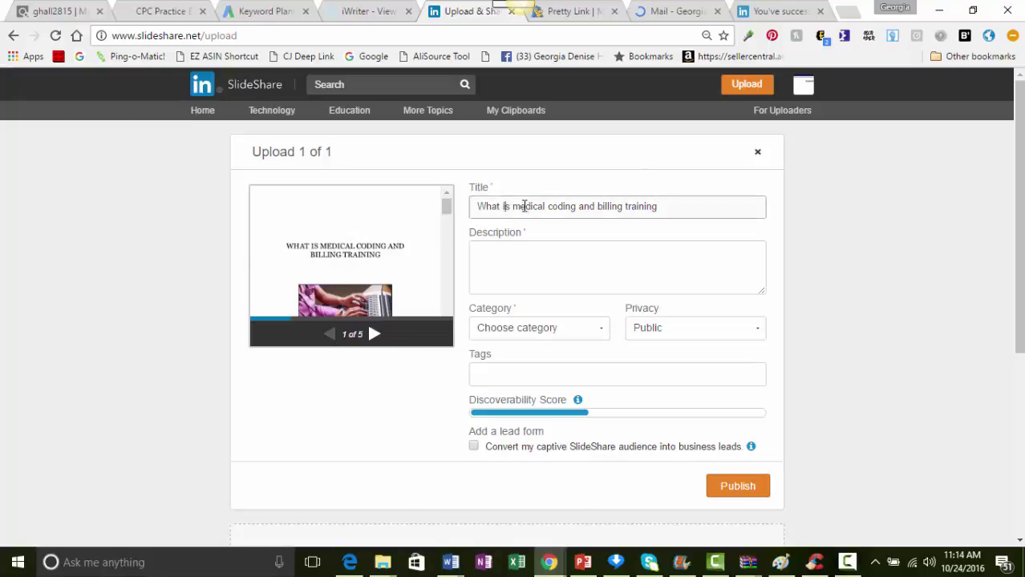
pyautogui.press('BackSpace')
pyautogui.write('I')
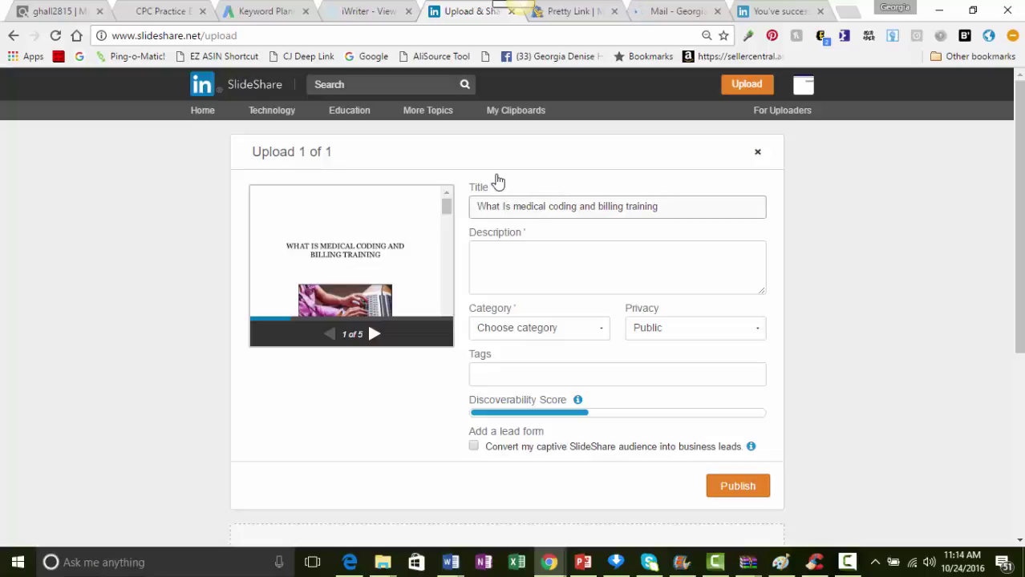
pyautogui.click(523, 207)
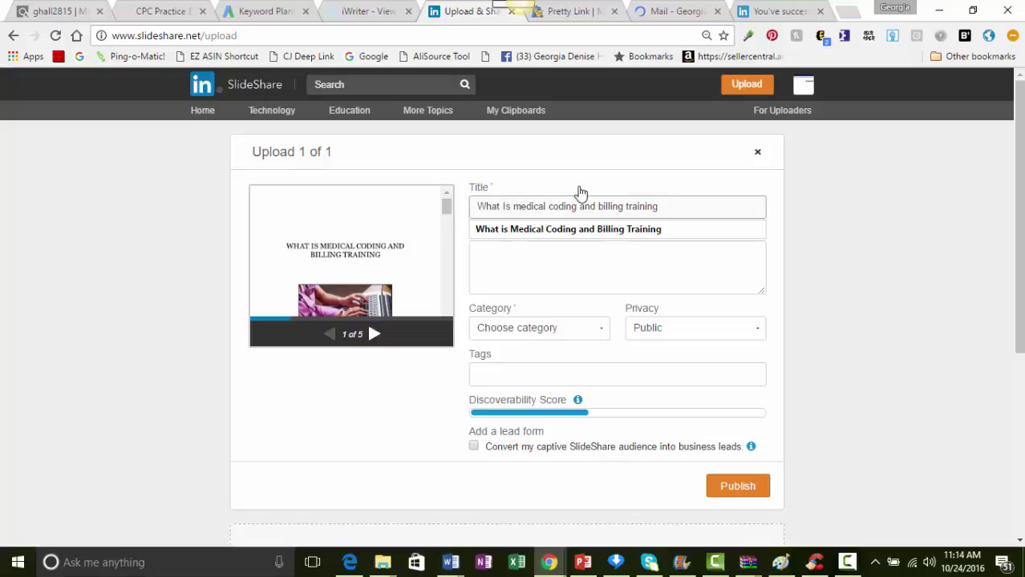
pyautogui.click(601, 230)
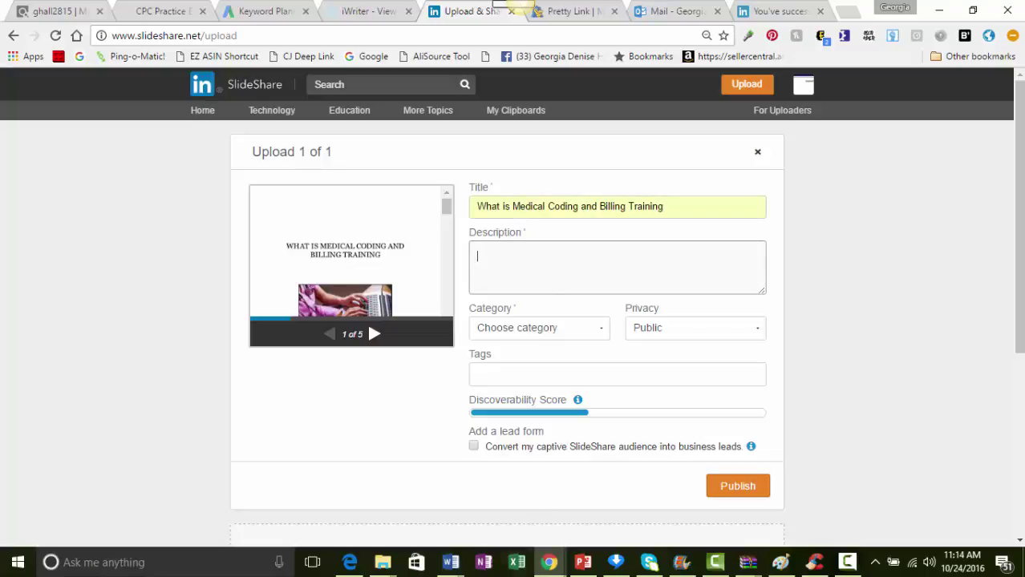
# Step: Switch to the article in Word and copy the paragraph beginning "Medical coding can be simply defined as assigning a code"
pyautogui.moveTo(451, 566)
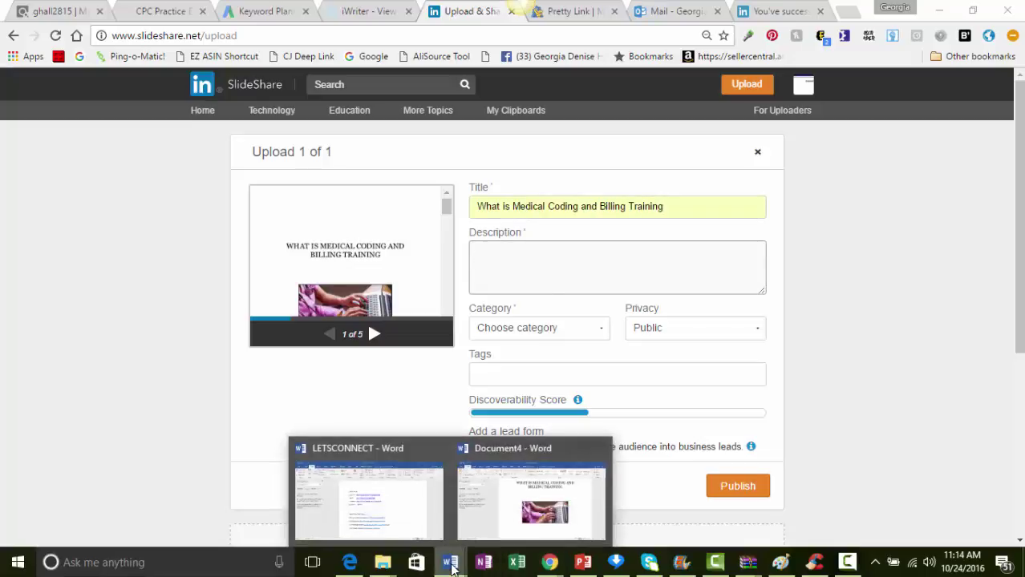
pyautogui.click(523, 510)
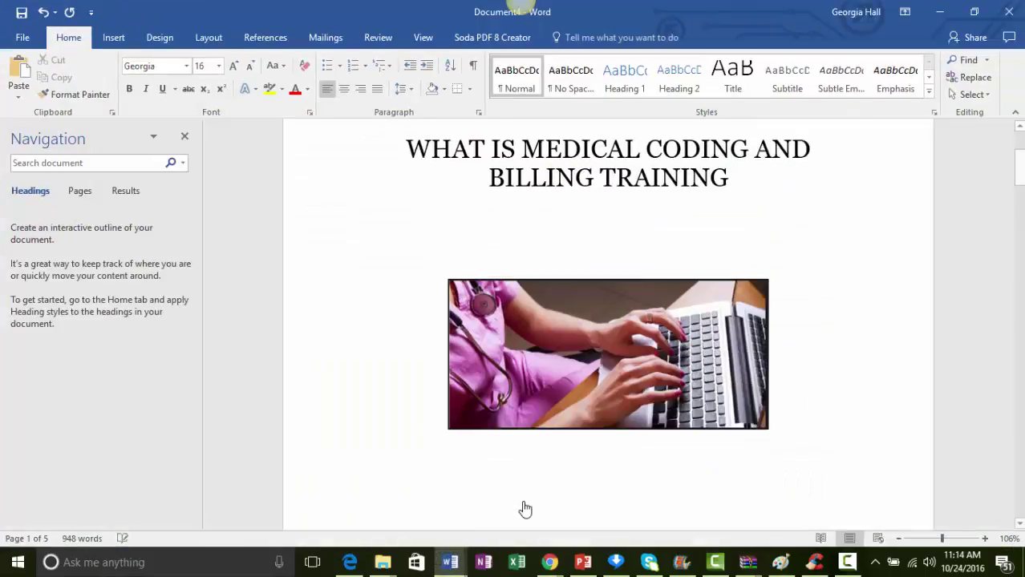
pyautogui.scroll(-6, 778, 263)
pyautogui.scroll(-5, 774, 309)
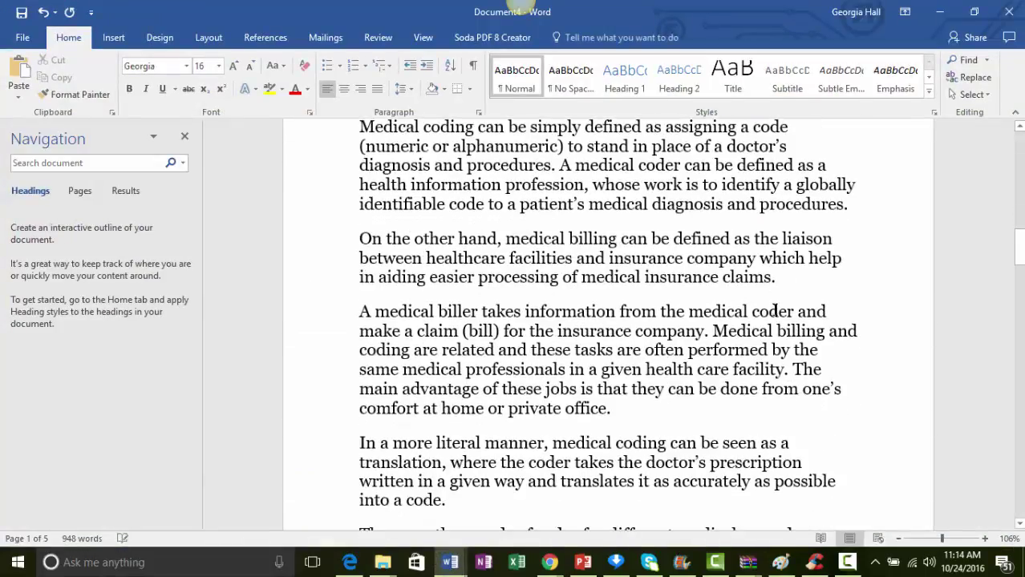
pyautogui.scroll(4, 773, 309)
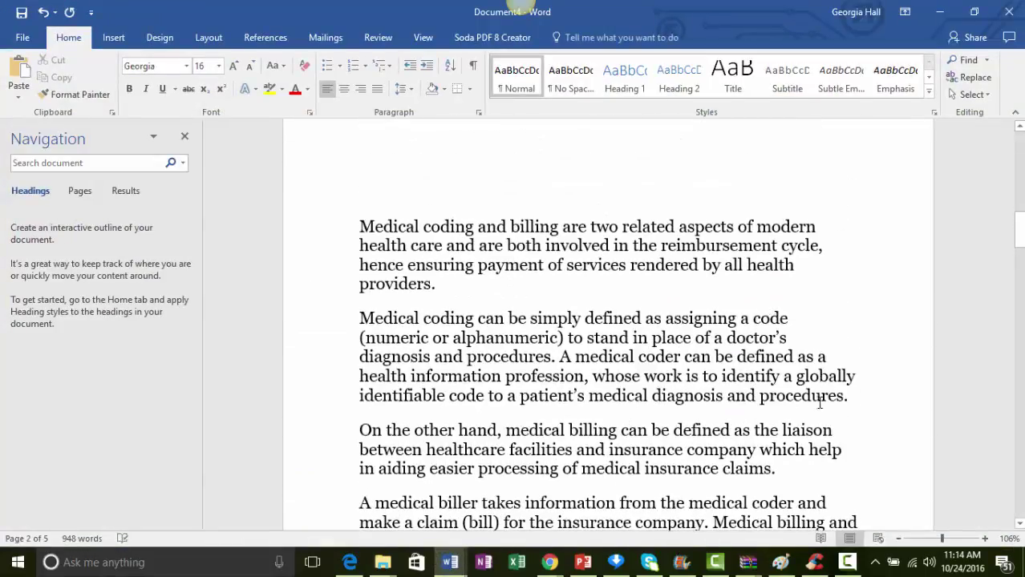
pyautogui.moveTo(769, 405); pyautogui.dragTo(363, 319)
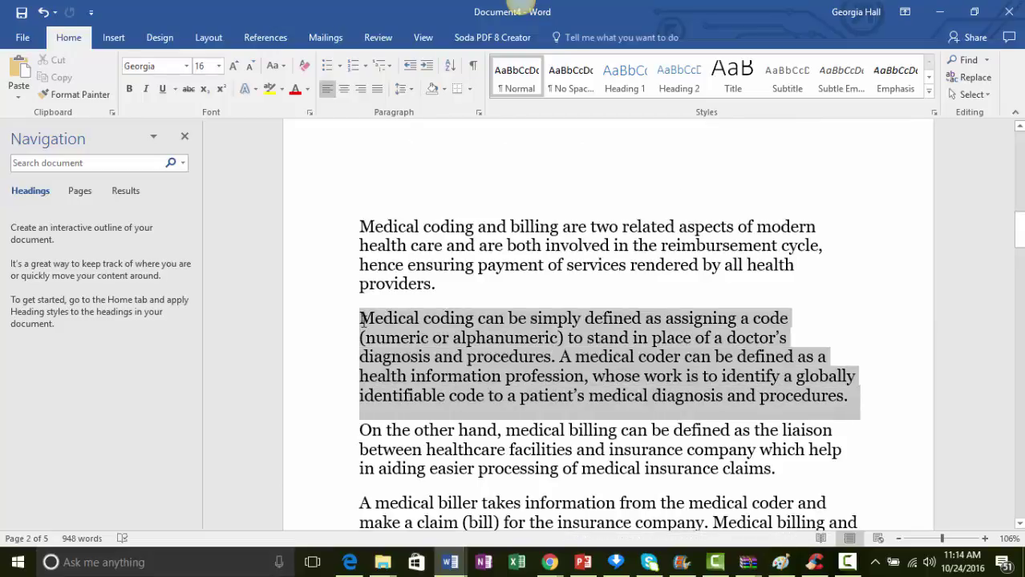
pyautogui.click(640, 298)
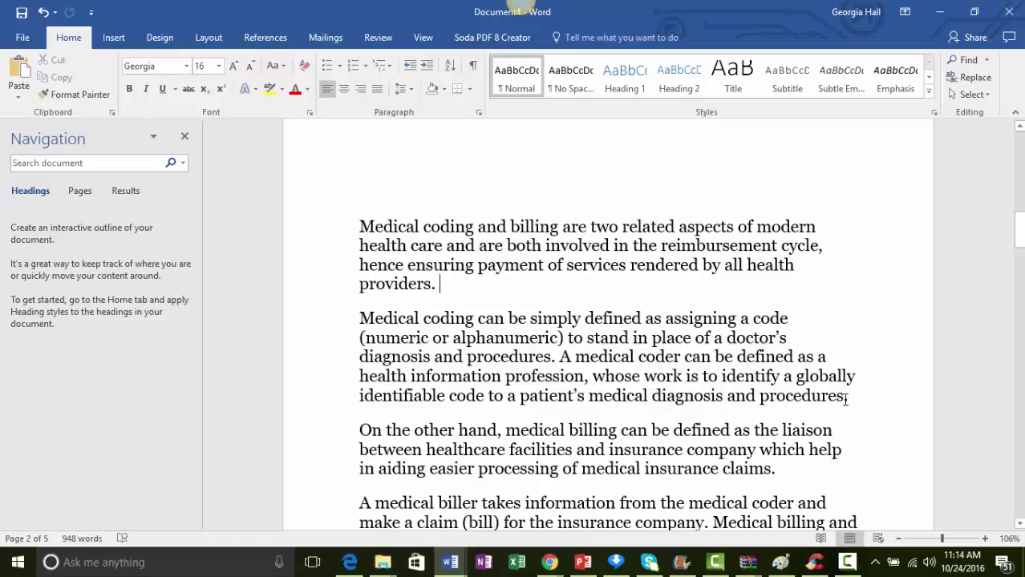
pyautogui.moveTo(854, 395); pyautogui.dragTo(379, 320)
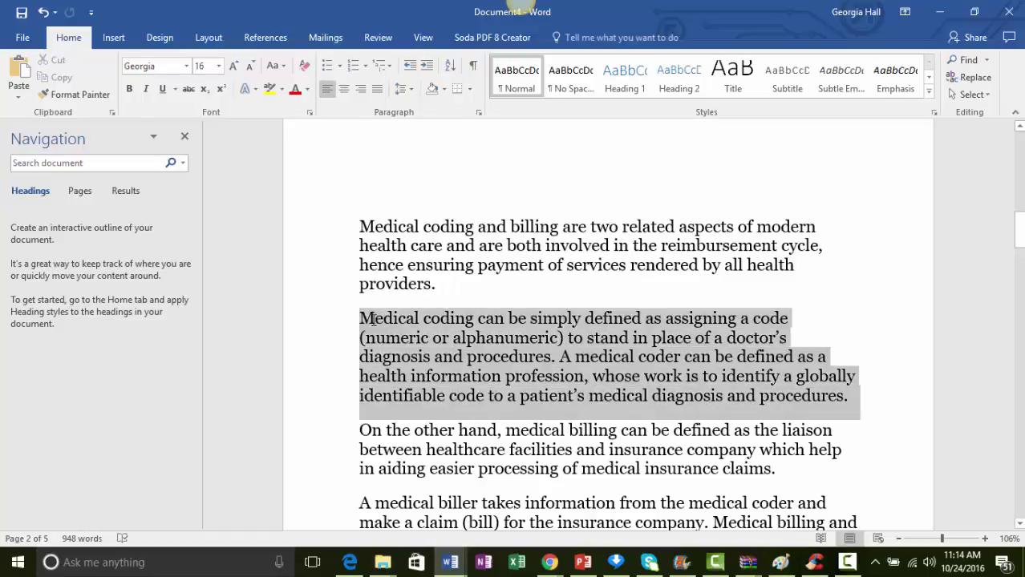
pyautogui.rightClick(417, 329)
pyautogui.click(456, 360)
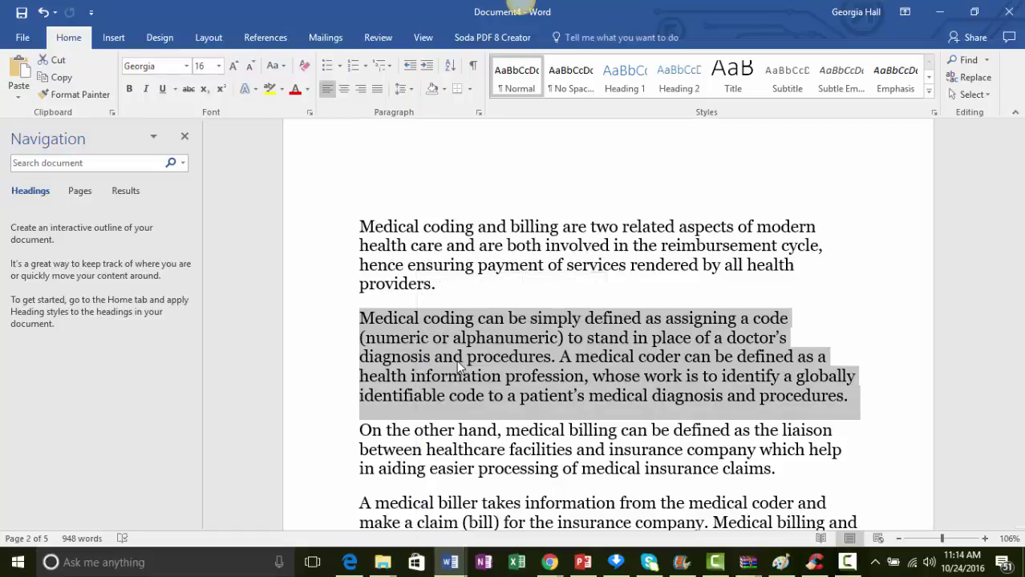
# Step: Return to the SlideShare upload in Chrome, paste the copied paragraph as its description and set the category to Education
pyautogui.click(941, 20)
pyautogui.click(588, 258)
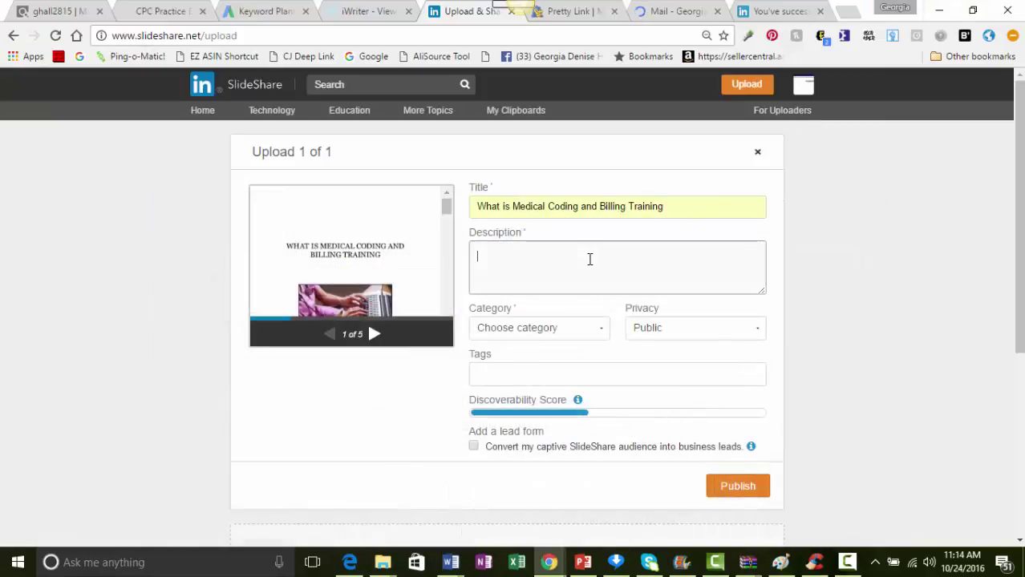
pyautogui.rightClick(588, 259)
pyautogui.click(641, 351)
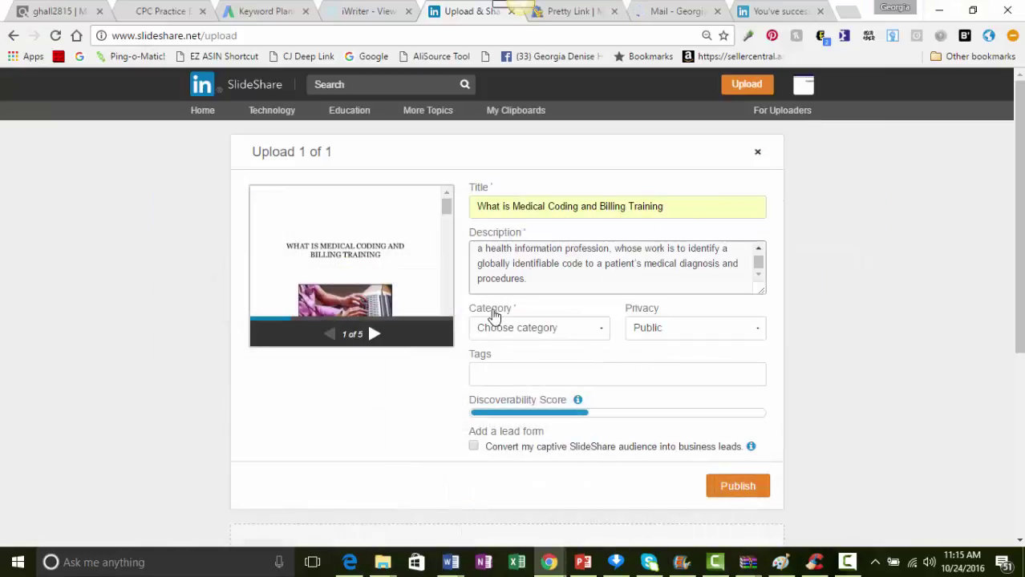
pyautogui.click(604, 334)
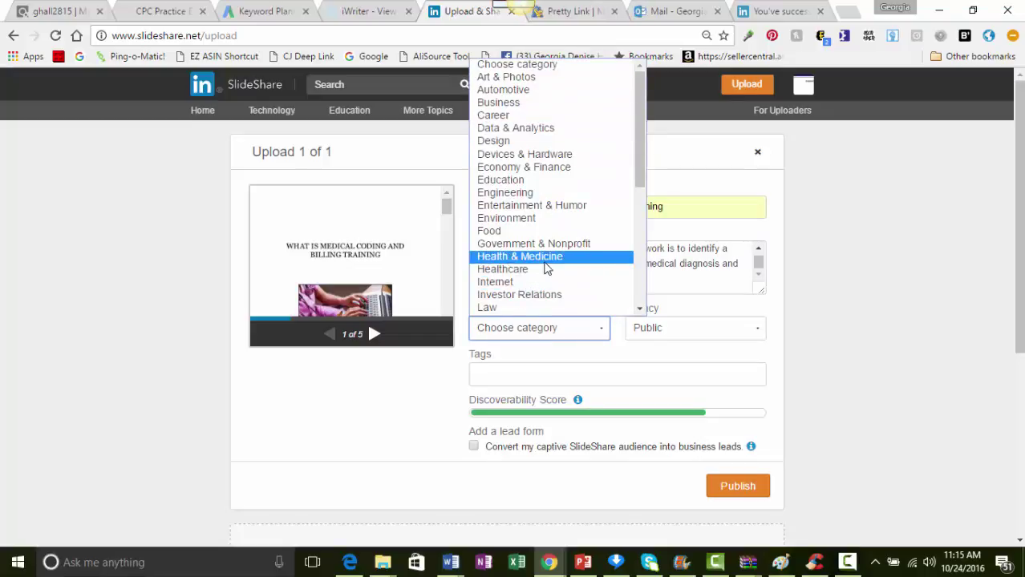
pyautogui.click(508, 186)
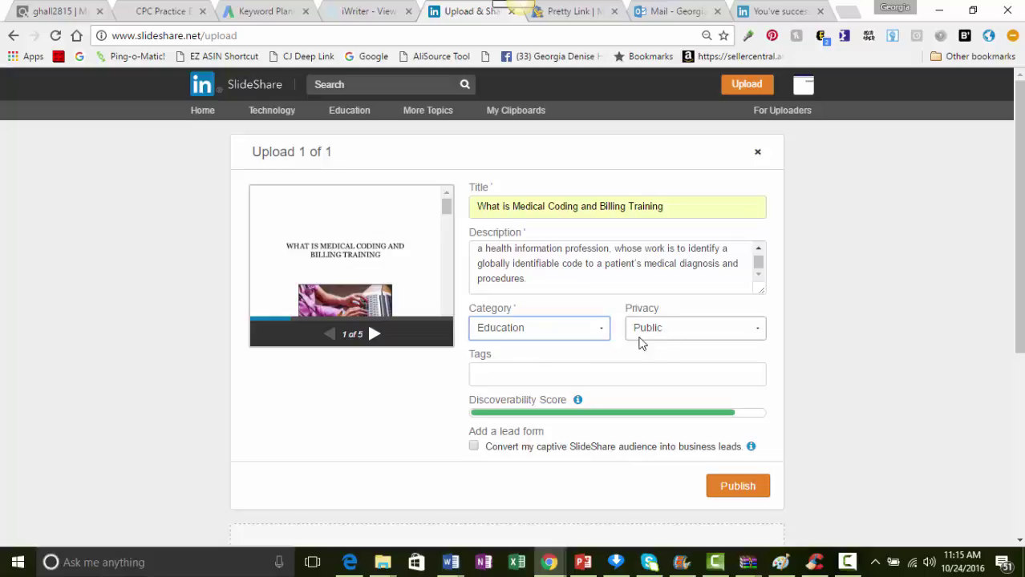
# Step: Add the tags healthcare, medicine, medical, and education and training to the upload and publish it
pyautogui.click(486, 377)
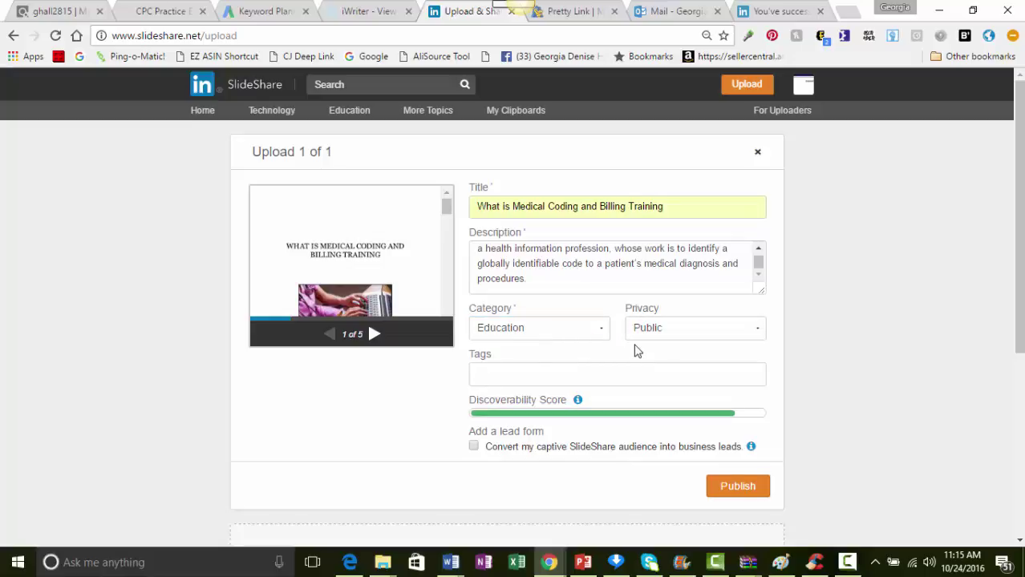
pyautogui.write('he')
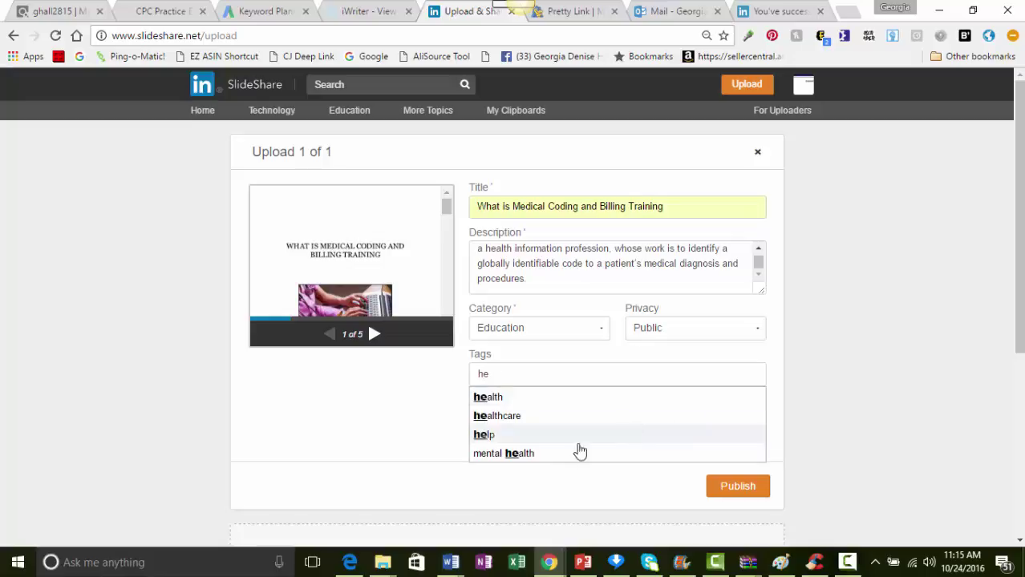
pyautogui.click(501, 416)
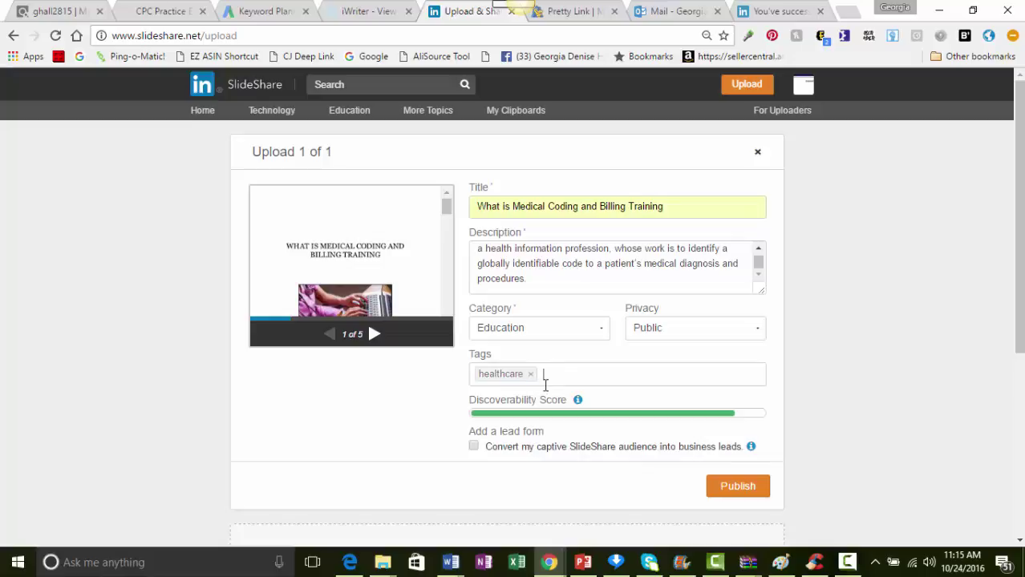
pyautogui.write('med')
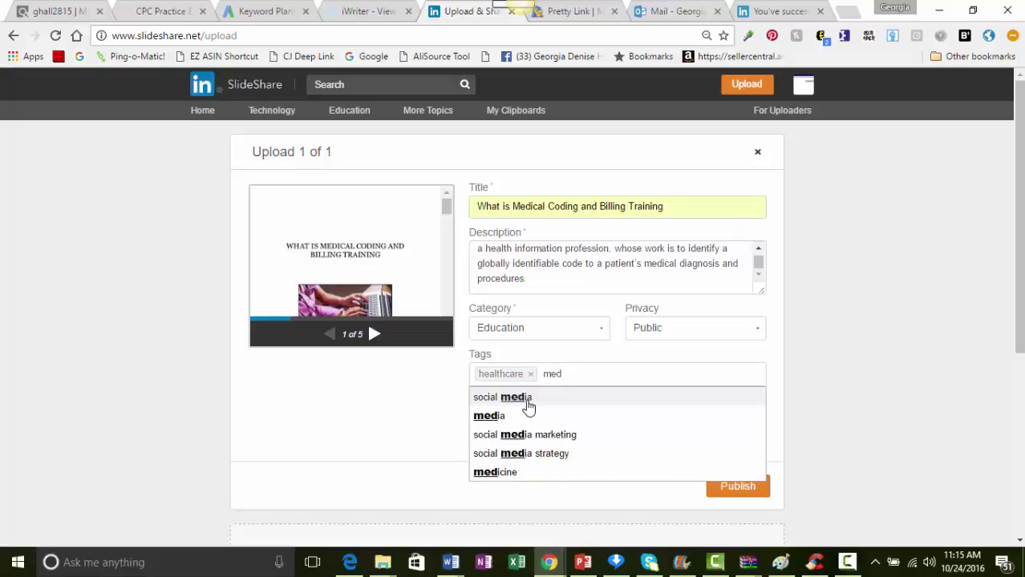
pyautogui.click(501, 478)
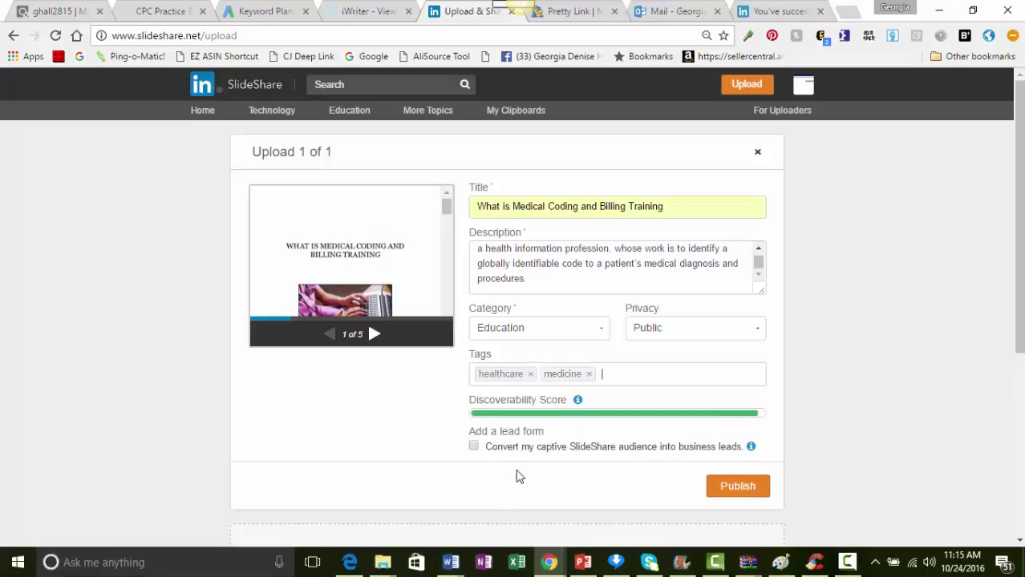
pyautogui.write('medical')
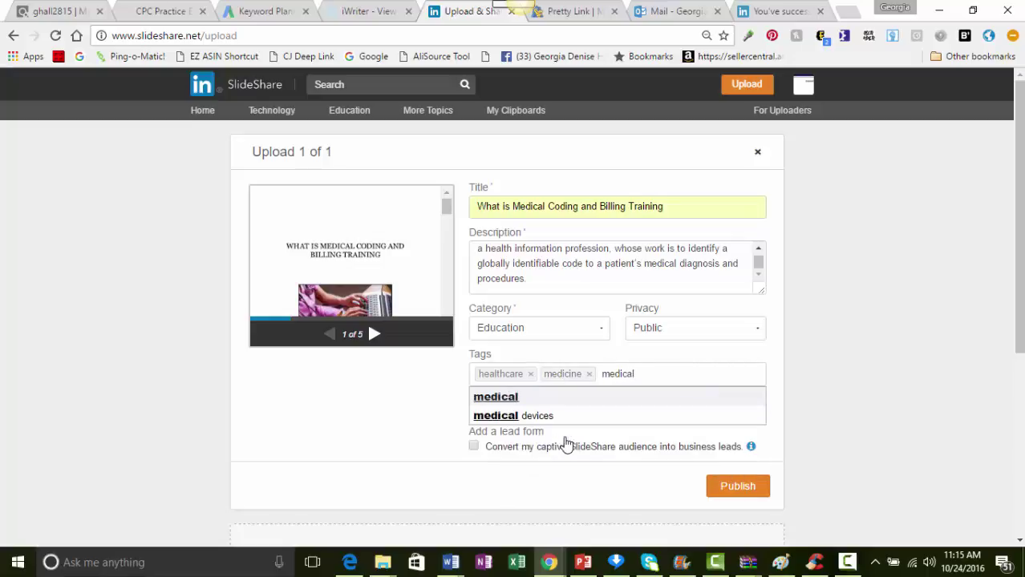
pyautogui.click(494, 397)
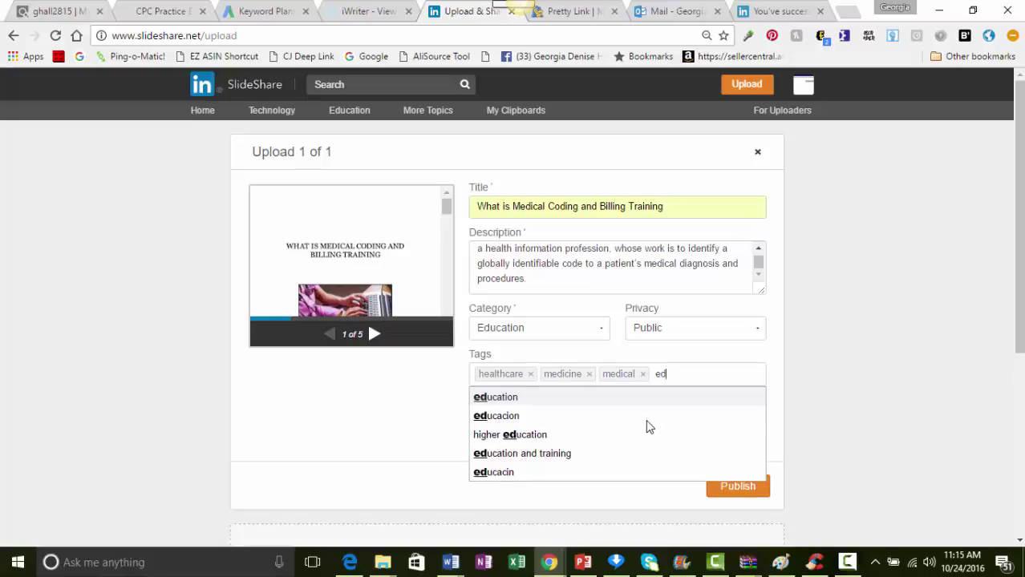
pyautogui.click(522, 454)
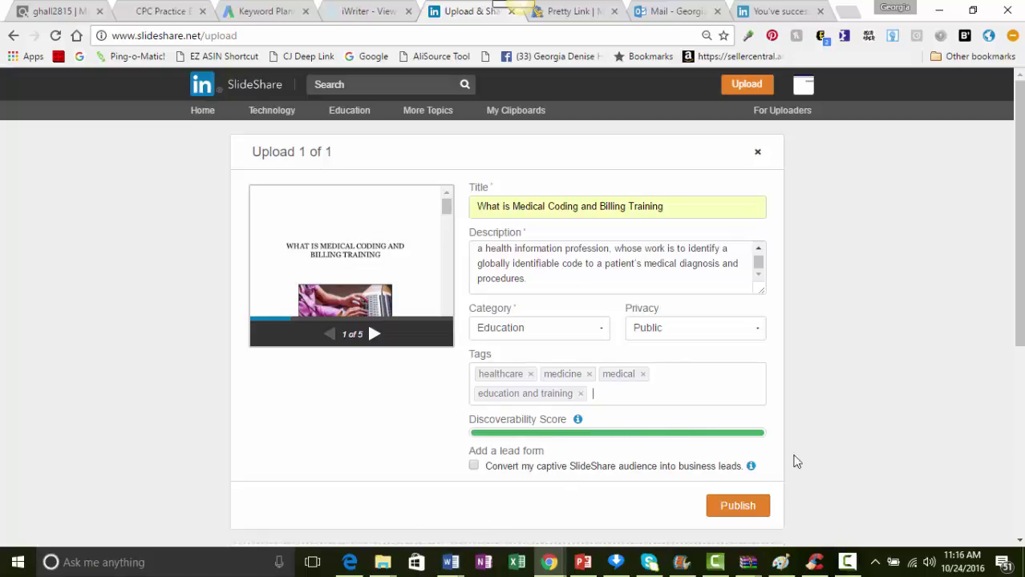
pyautogui.scroll(-3, 849, 414)
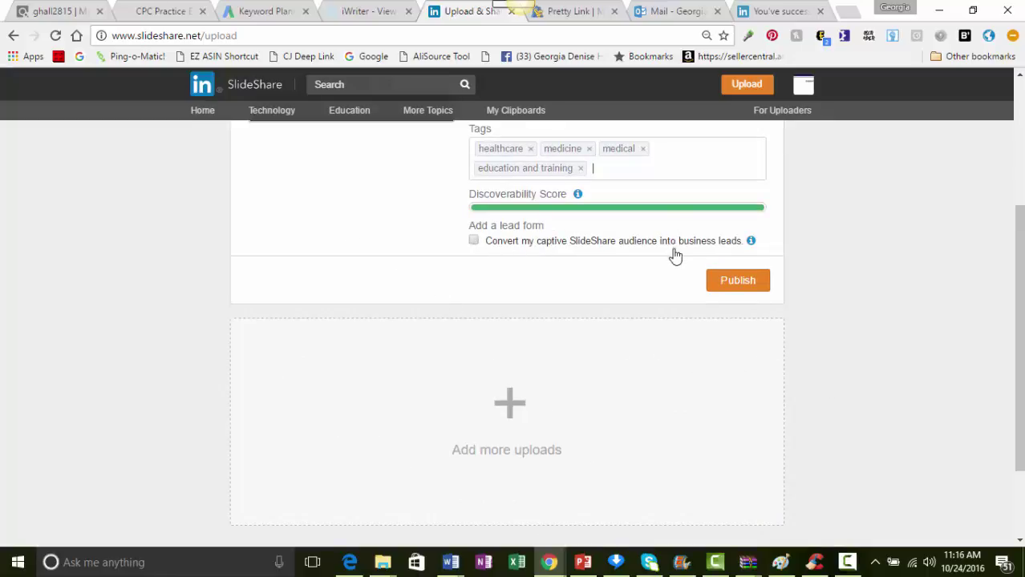
pyautogui.click(746, 282)
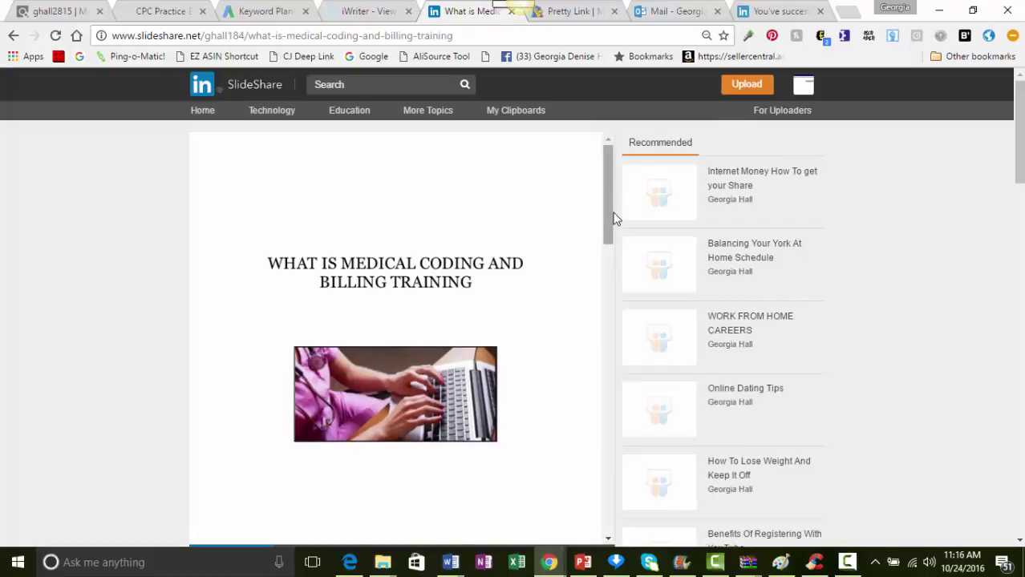
# Step: Look through the published document from the title page to the practice exam links at its end
pyautogui.scroll(-2, 611, 221)
pyautogui.scroll(-1, 612, 237)
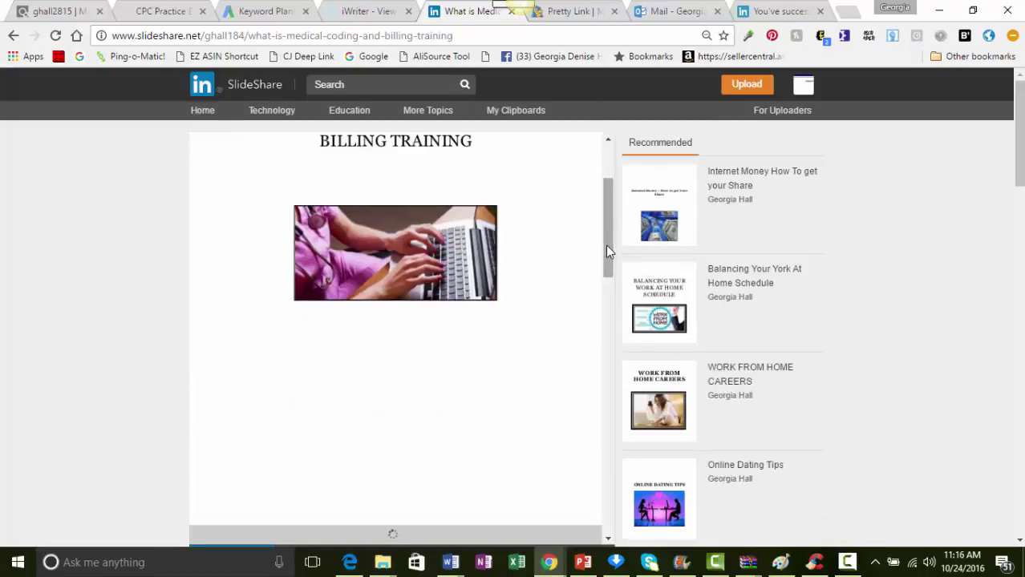
pyautogui.moveTo(611, 253); pyautogui.dragTo(598, 404)
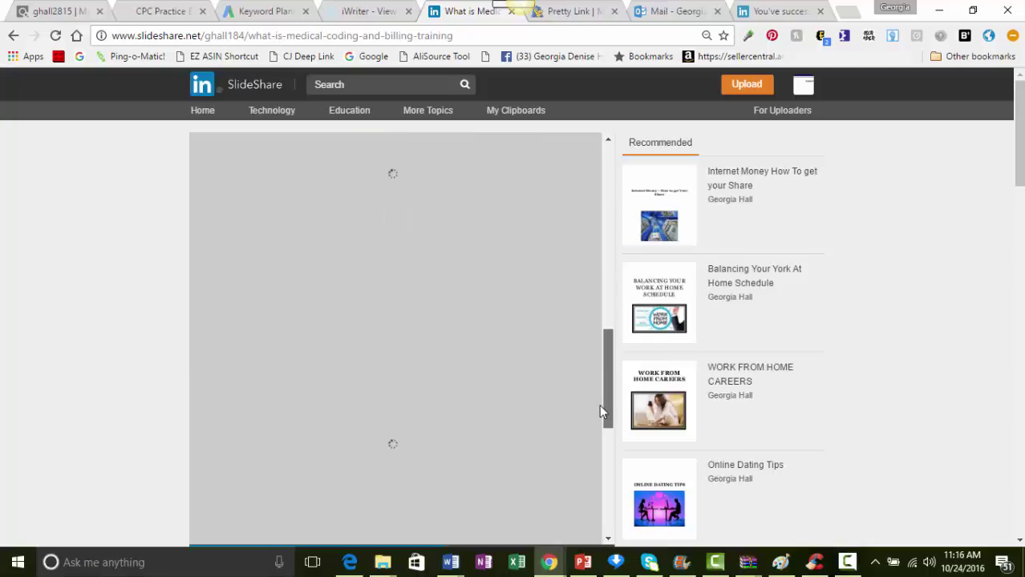
pyautogui.scroll(-6, 368, 255)
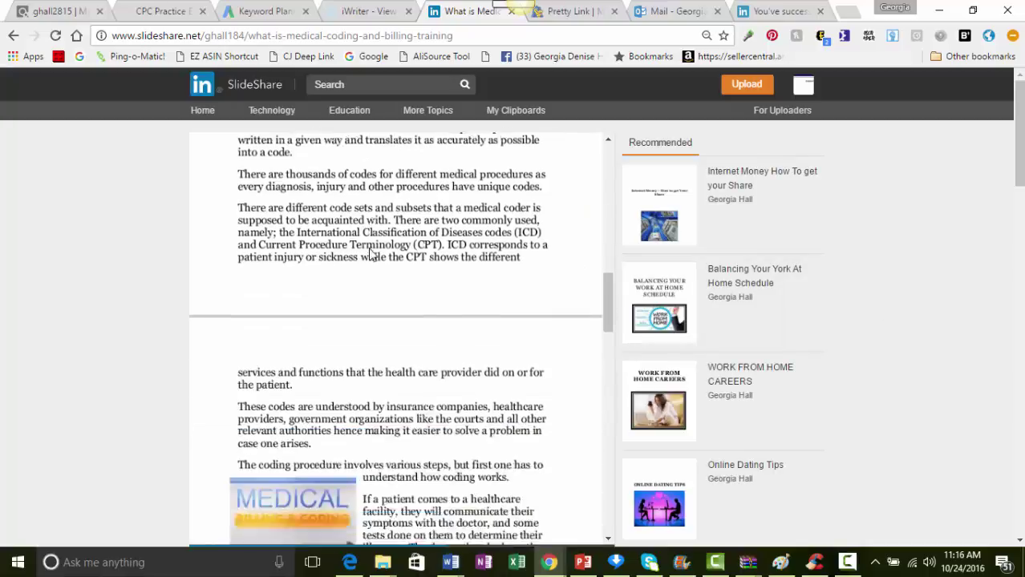
pyautogui.scroll(-8, 368, 255)
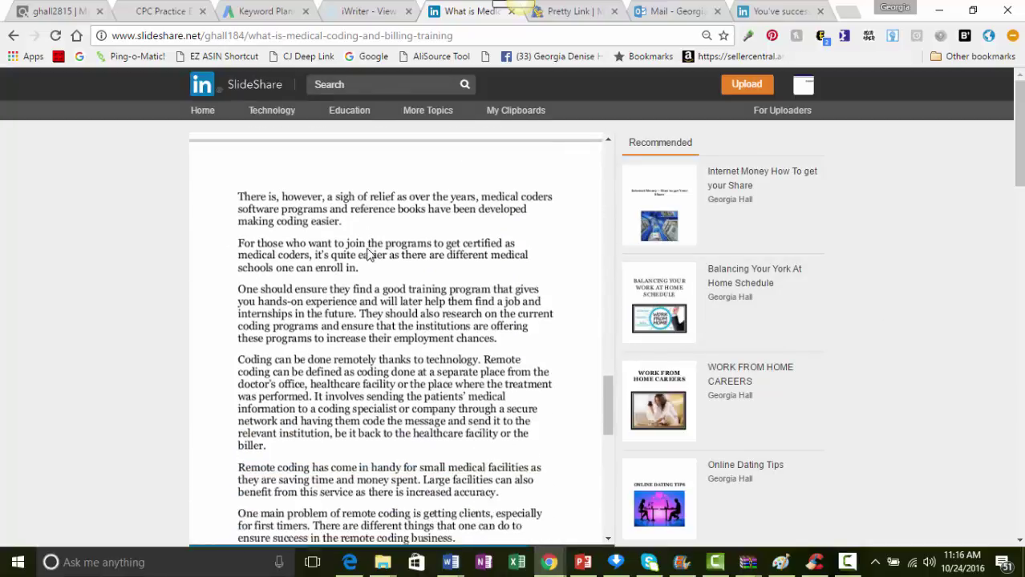
pyautogui.scroll(-6, 368, 255)
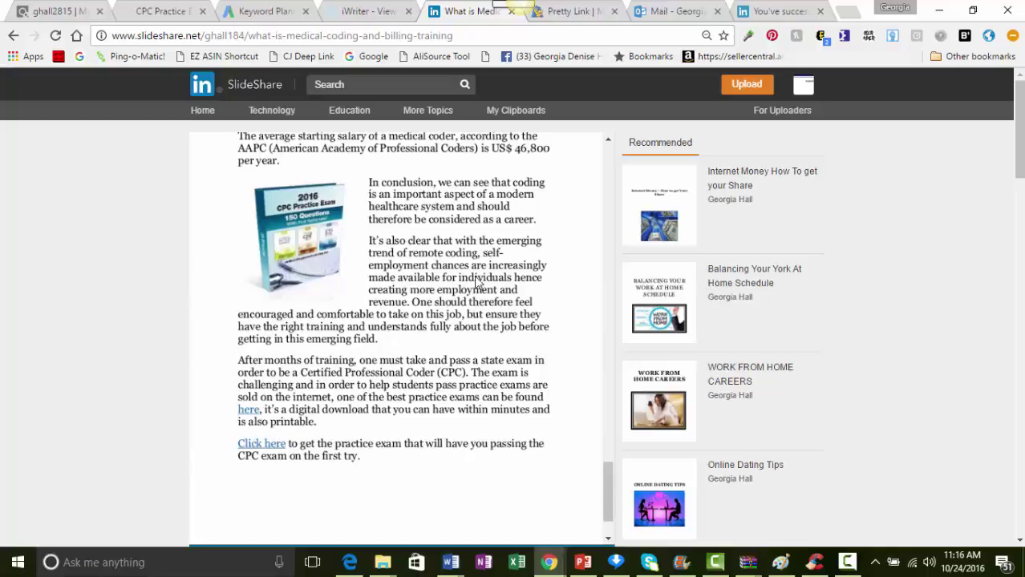
# Step: Test the CPC Practice Exam cover image, "here" and "Click here" links on the published document's last page
pyautogui.click(307, 237)
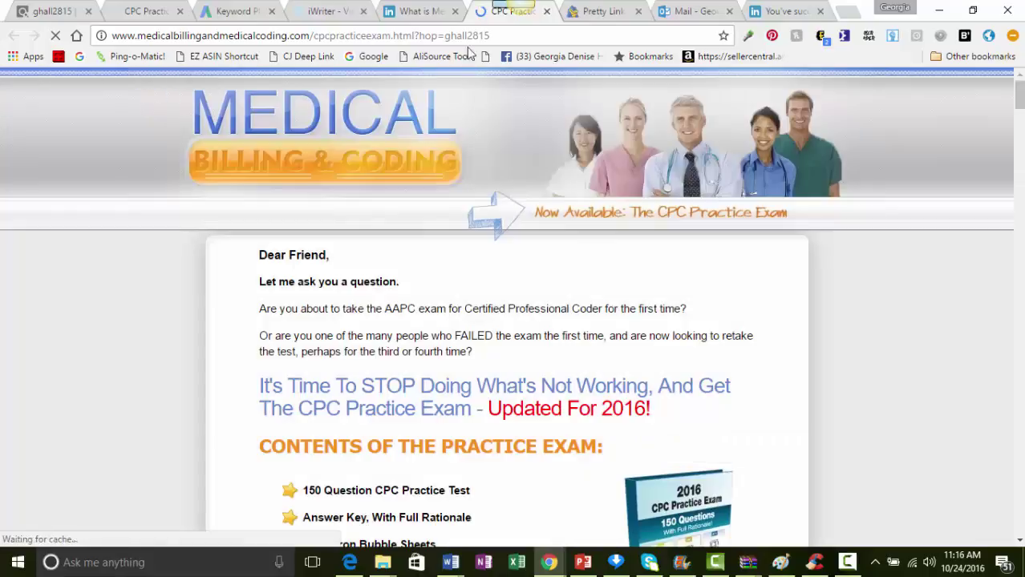
pyautogui.click(421, 13)
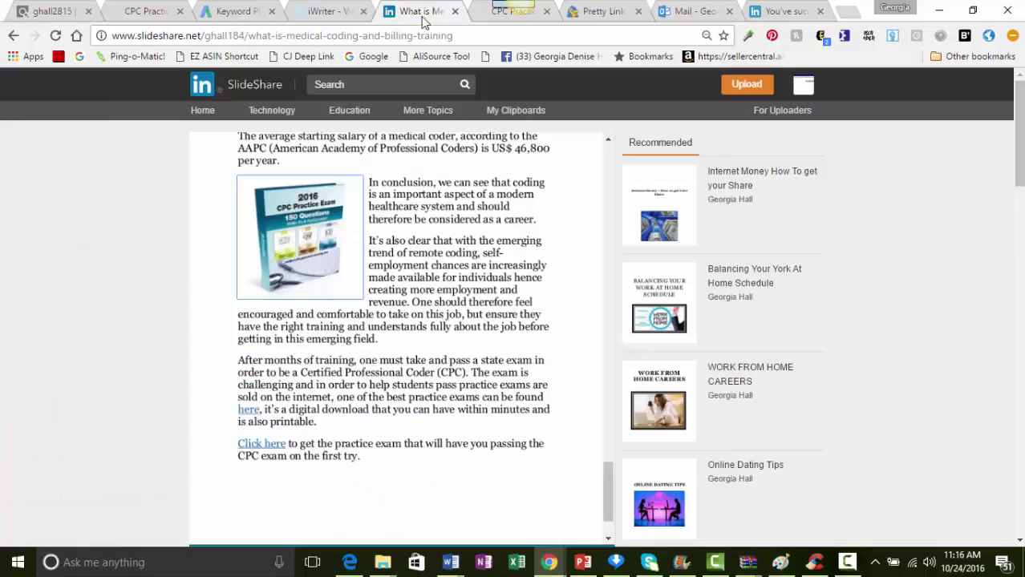
pyautogui.click(249, 413)
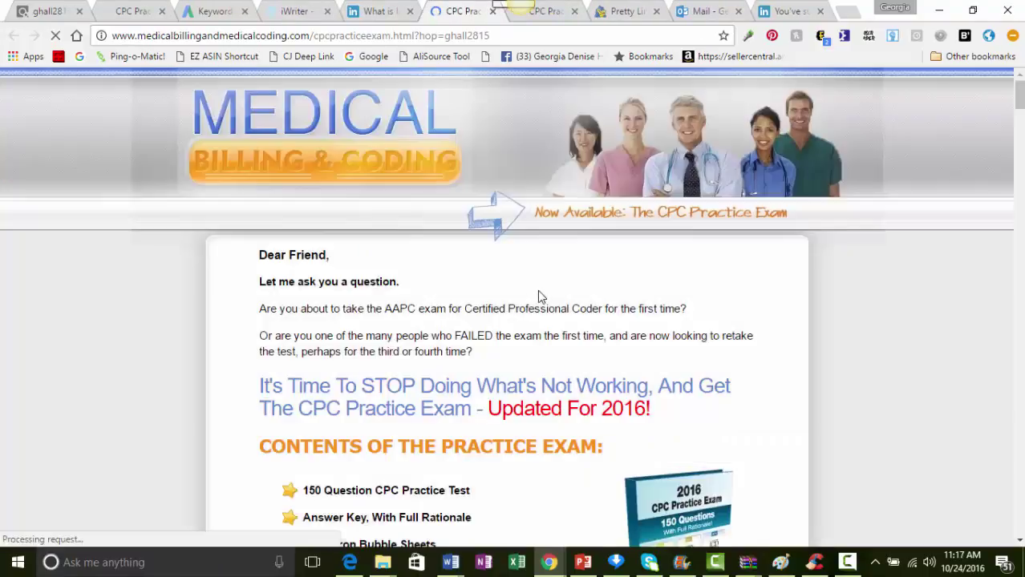
pyautogui.click(375, 13)
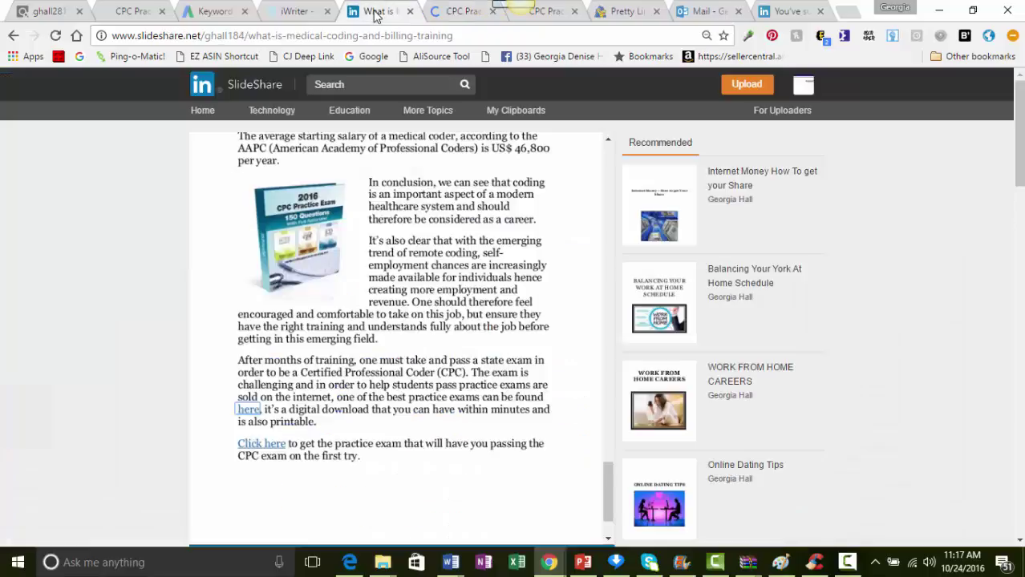
pyautogui.click(258, 447)
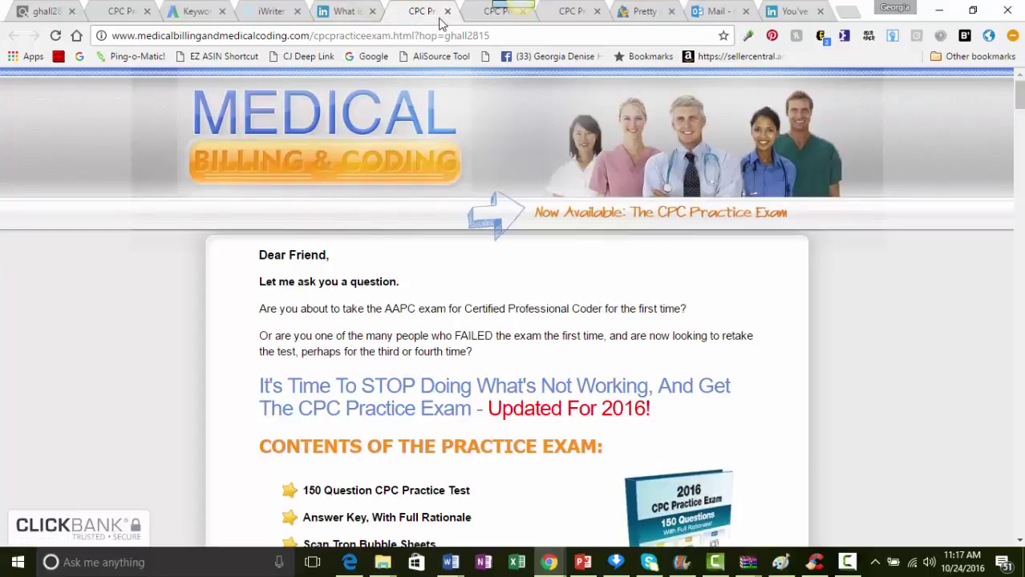
# Step: Close the three CPC Practice Exam sales pages opened from the document's links, keeping the published SlideShare page open
pyautogui.hotkey('ctrl', 'w')
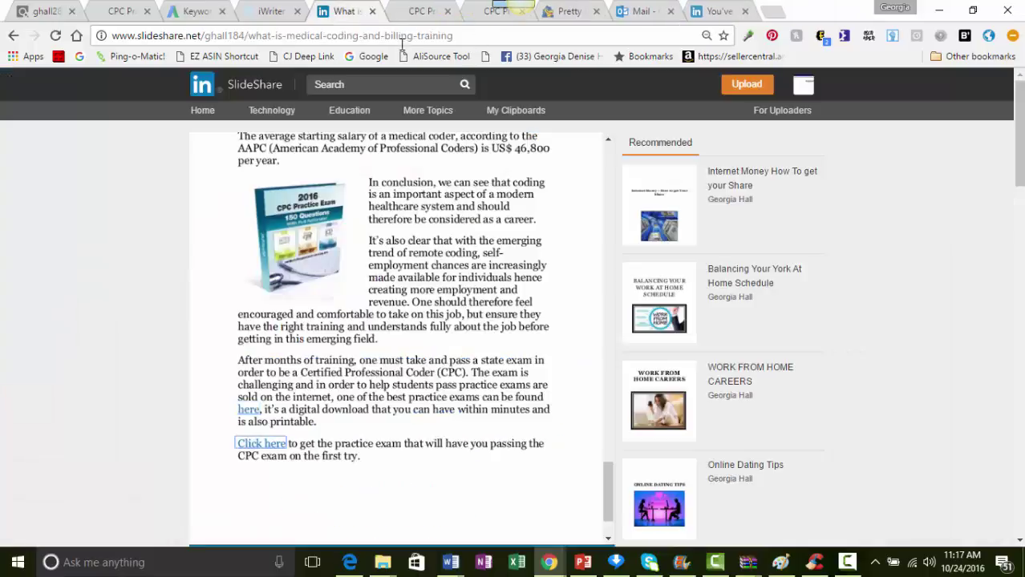
pyautogui.click(447, 11)
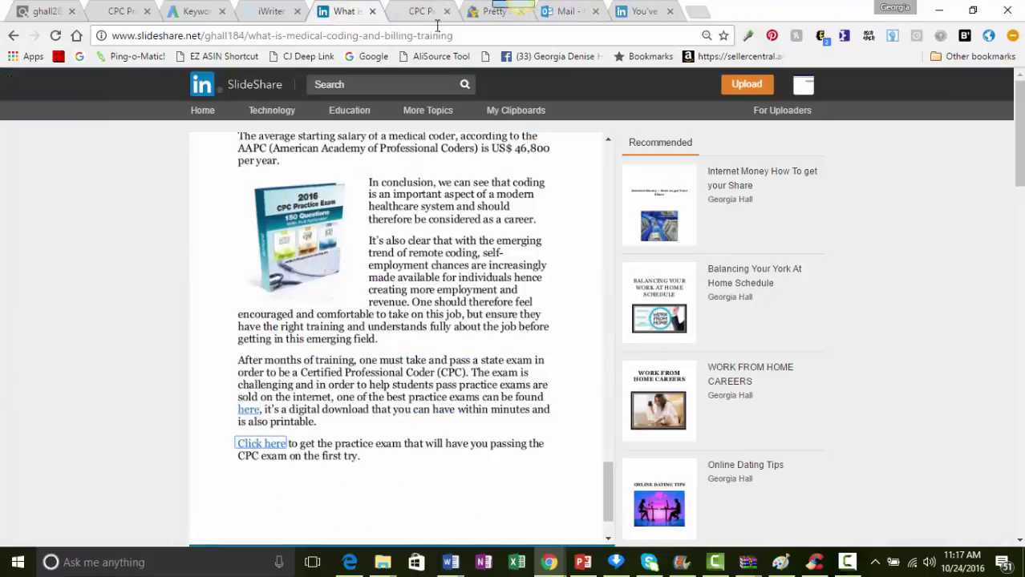
pyautogui.click(447, 11)
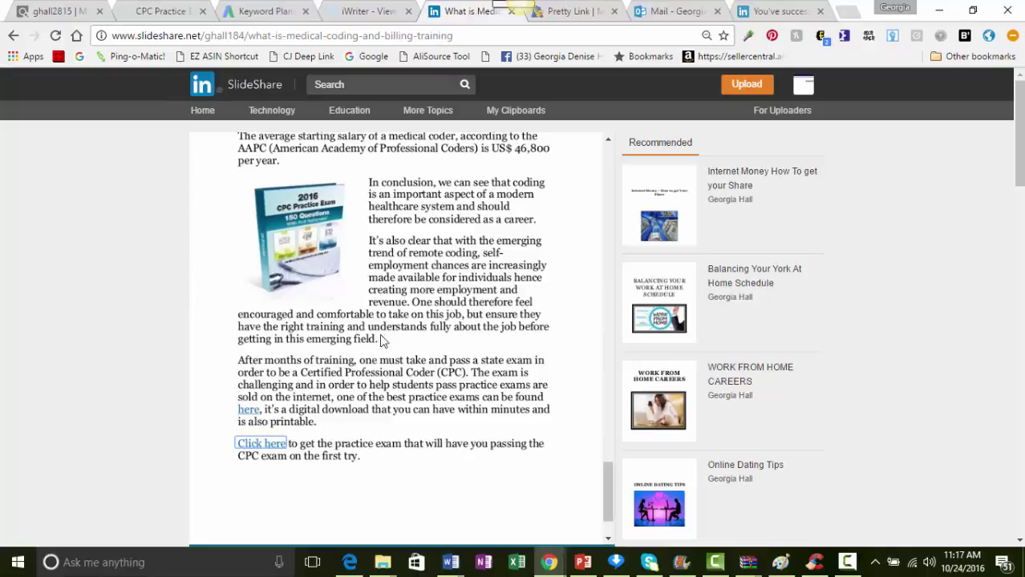
# Step: Review the published medical coding document from its closing practice exam section back to the title page
pyautogui.scroll(1, 377, 345)
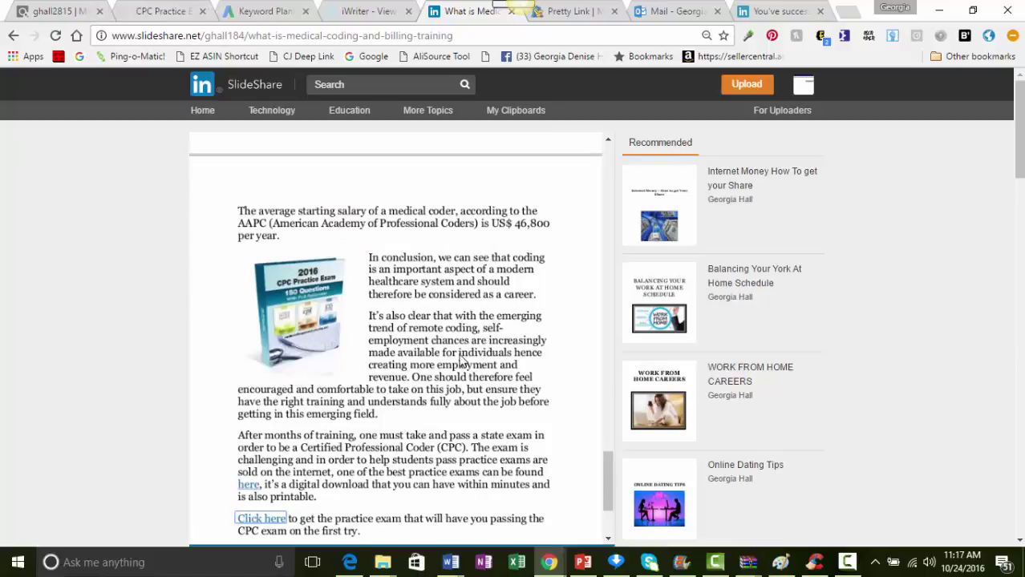
pyautogui.scroll(10, 349, 482)
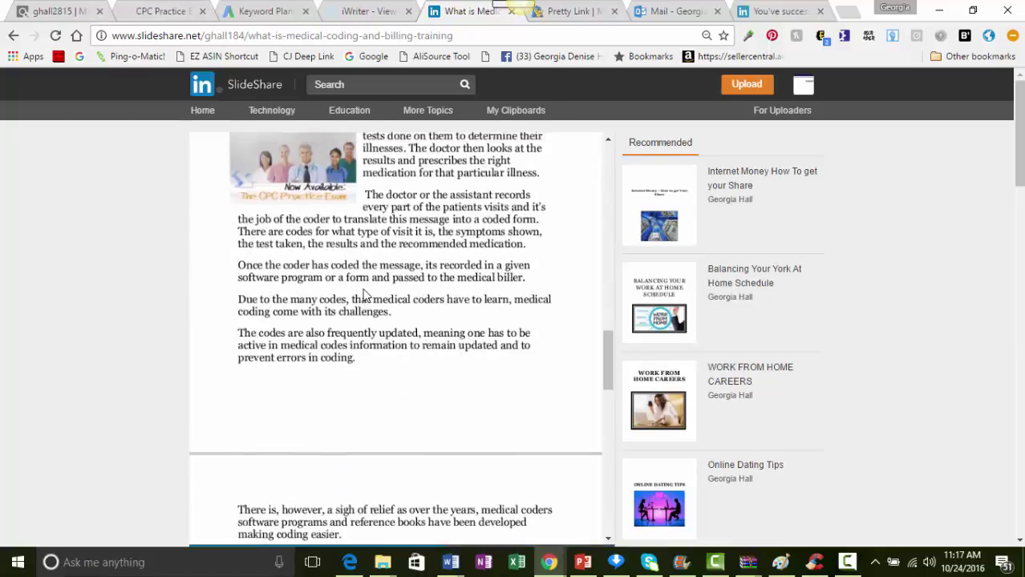
pyautogui.scroll(4, 353, 290)
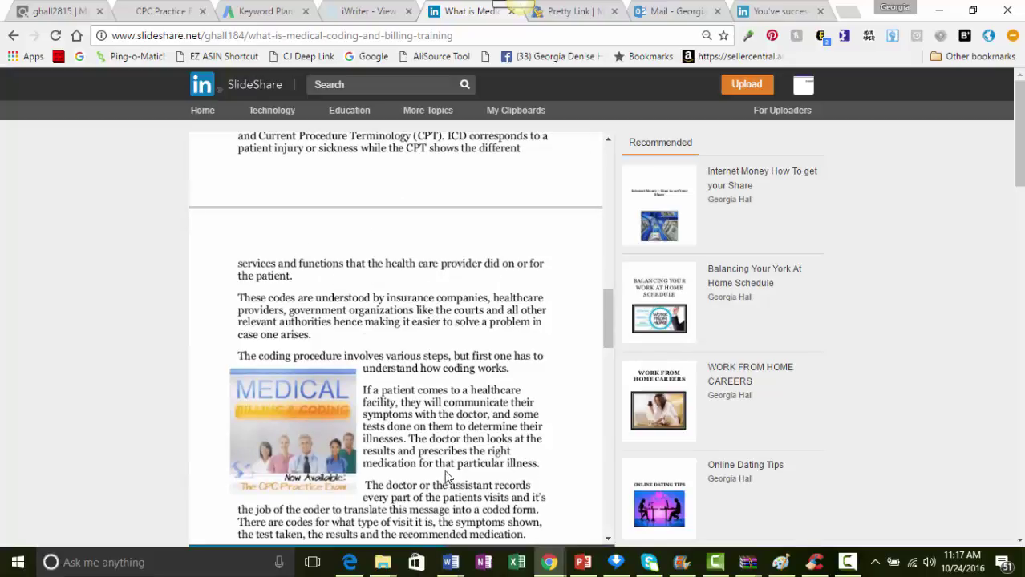
pyautogui.scroll(8, 445, 477)
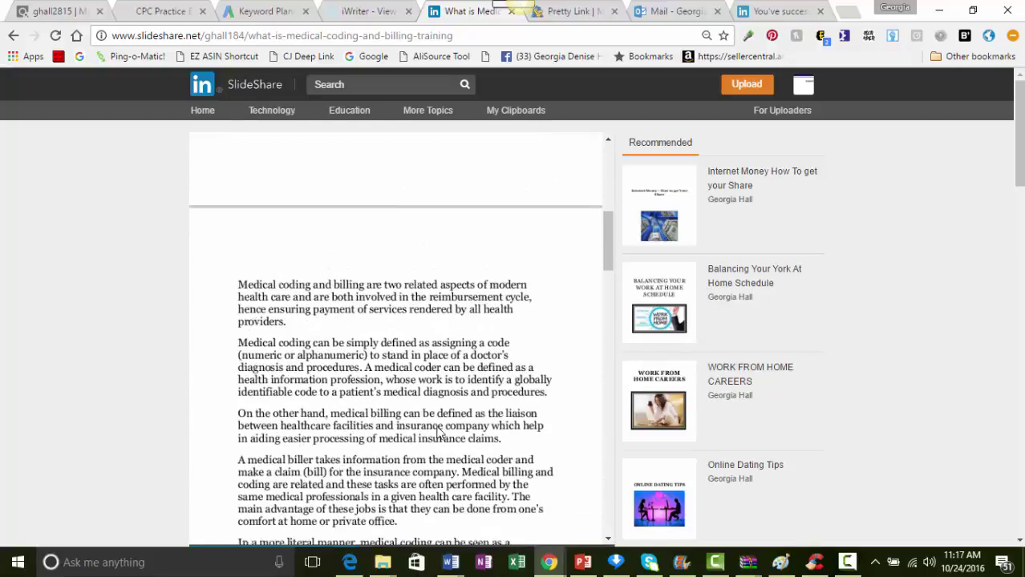
pyautogui.scroll(5, 440, 433)
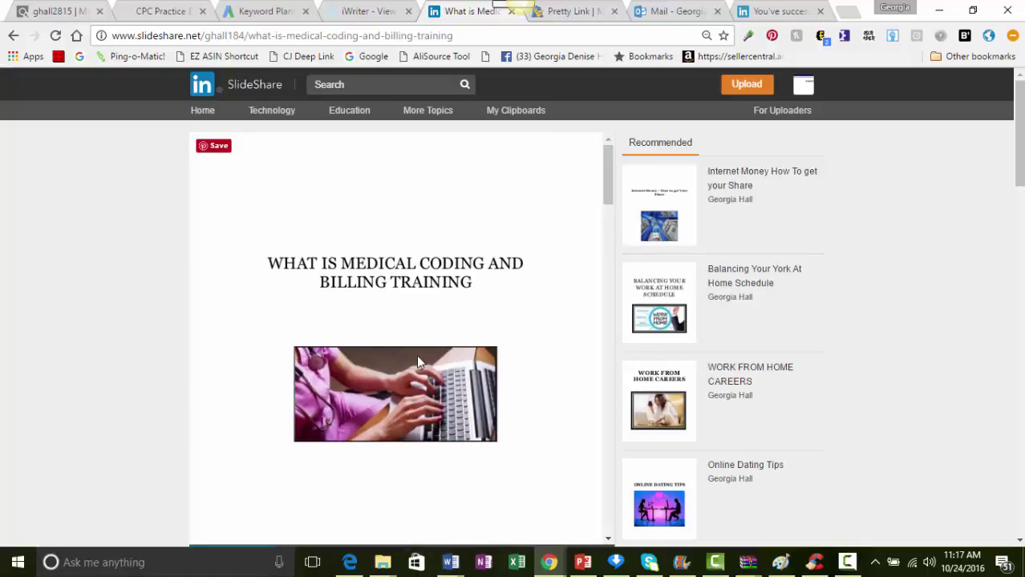
pyautogui.scroll(-1, 415, 453)
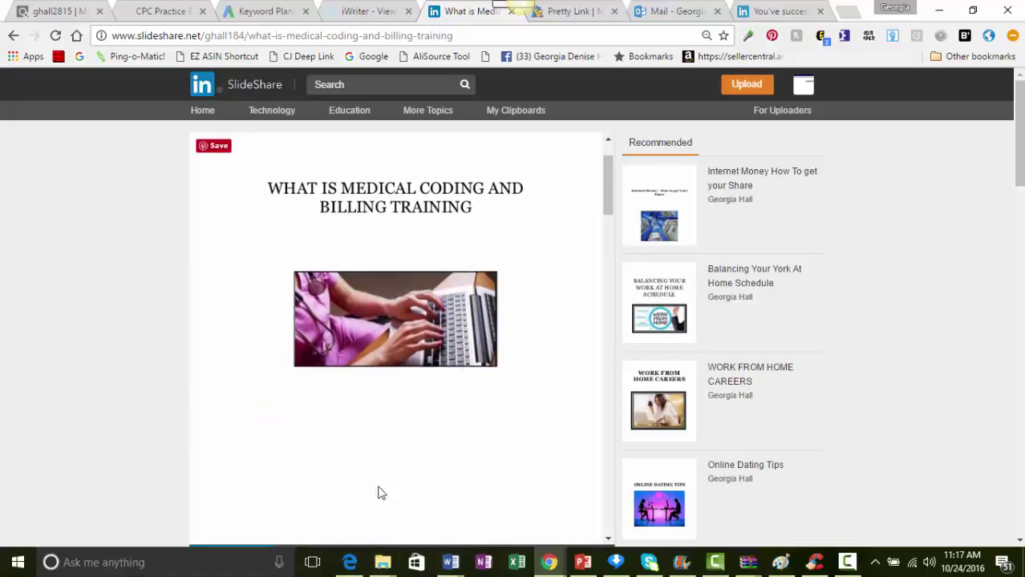